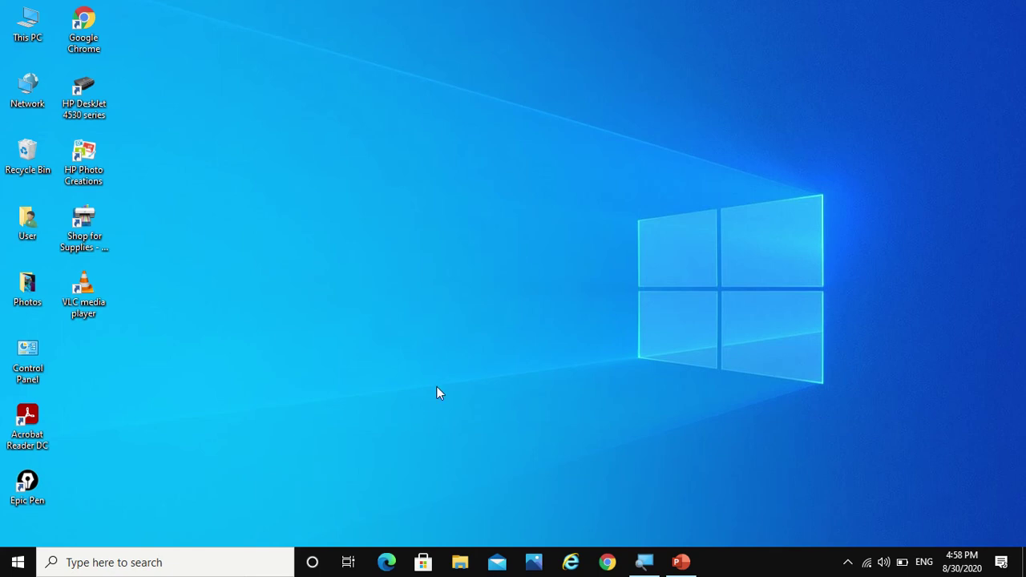
Set desktop icons to Medium, briefly try Large, then return to Medium icons.
{"action": "right_click", "coordinate": [656, 160]}
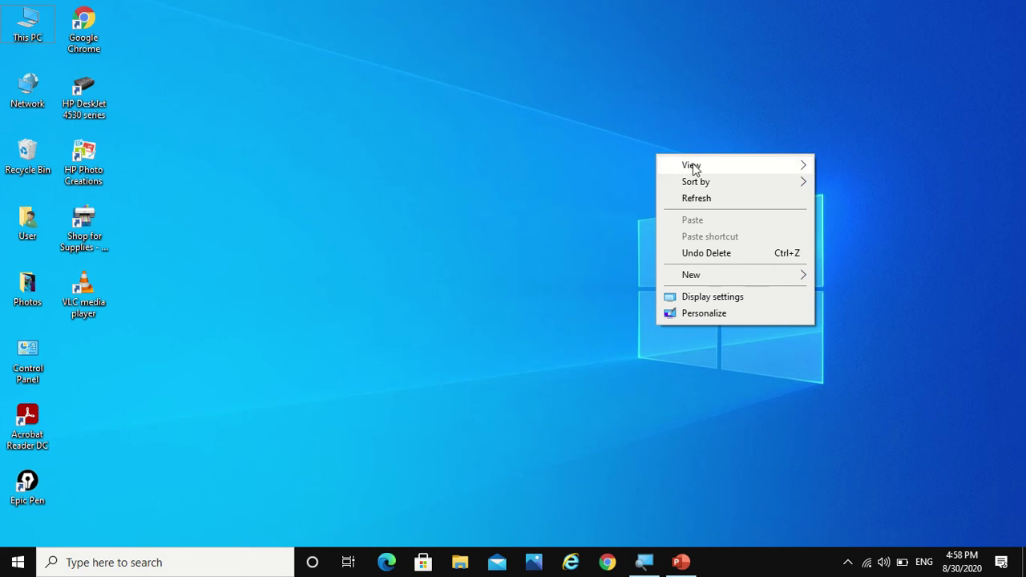
{"action": "mouse_move", "coordinate": [694, 165]}
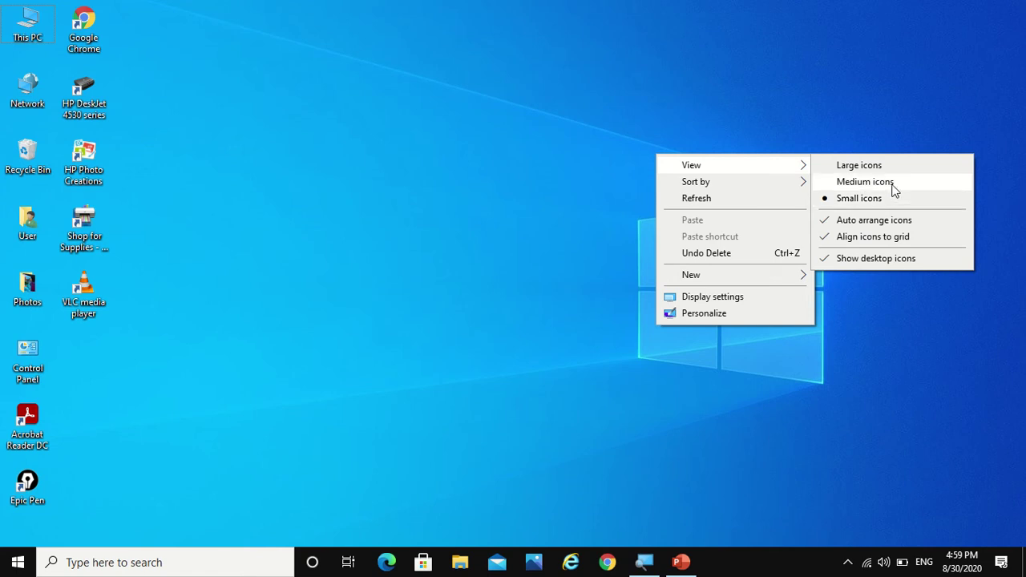
{"action": "left_click", "coordinate": [894, 182]}
{"action": "right_click", "coordinate": [762, 166]}
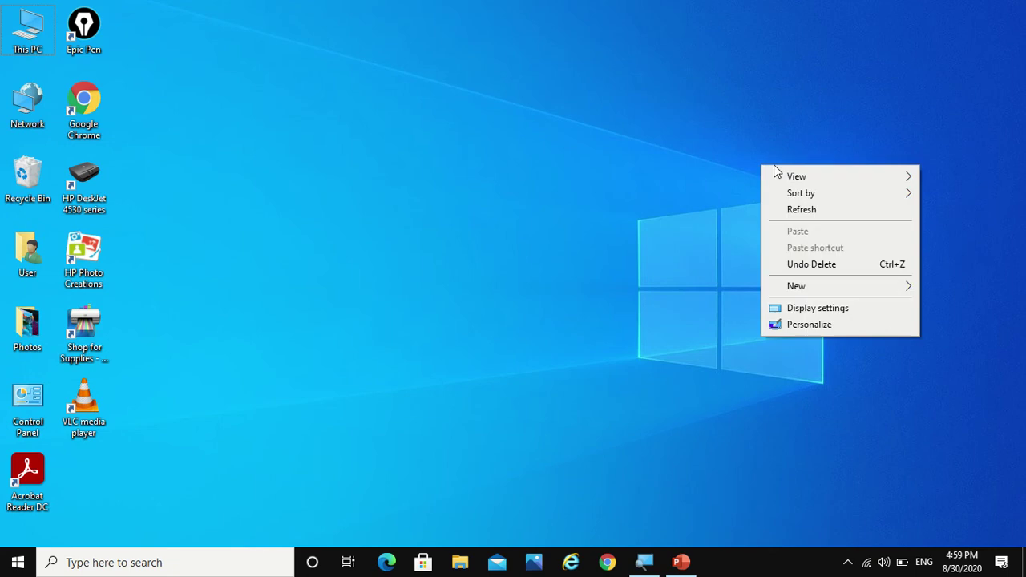
{"action": "mouse_move", "coordinate": [792, 175]}
{"action": "left_click", "coordinate": [700, 176]}
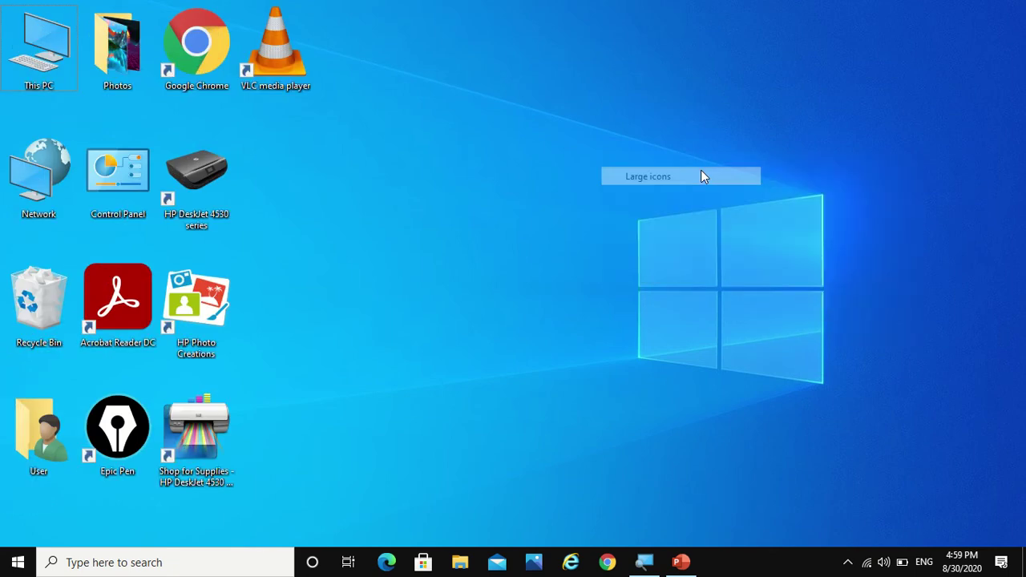
{"action": "right_click", "coordinate": [634, 147]}
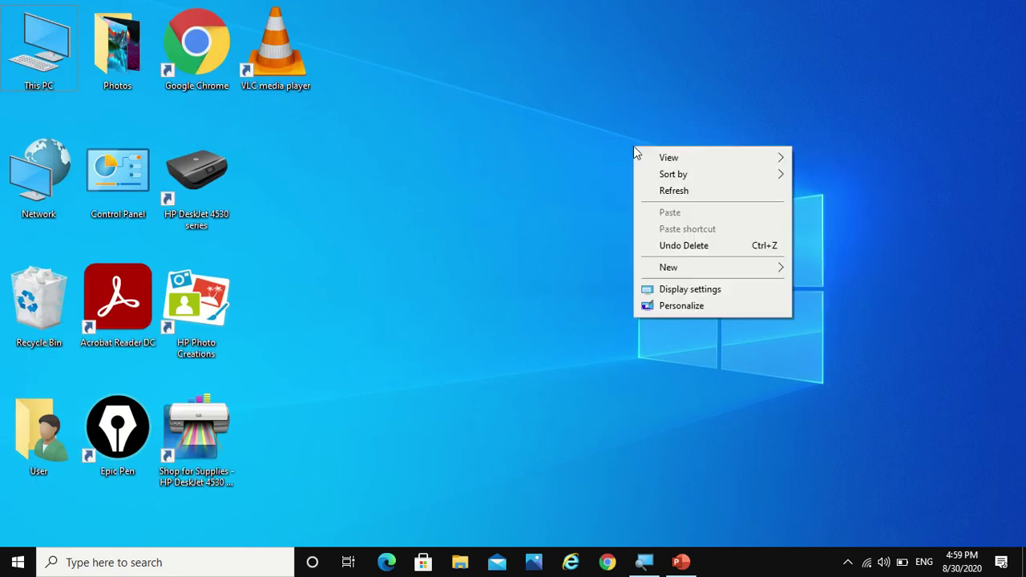
{"action": "mouse_move", "coordinate": [694, 160]}
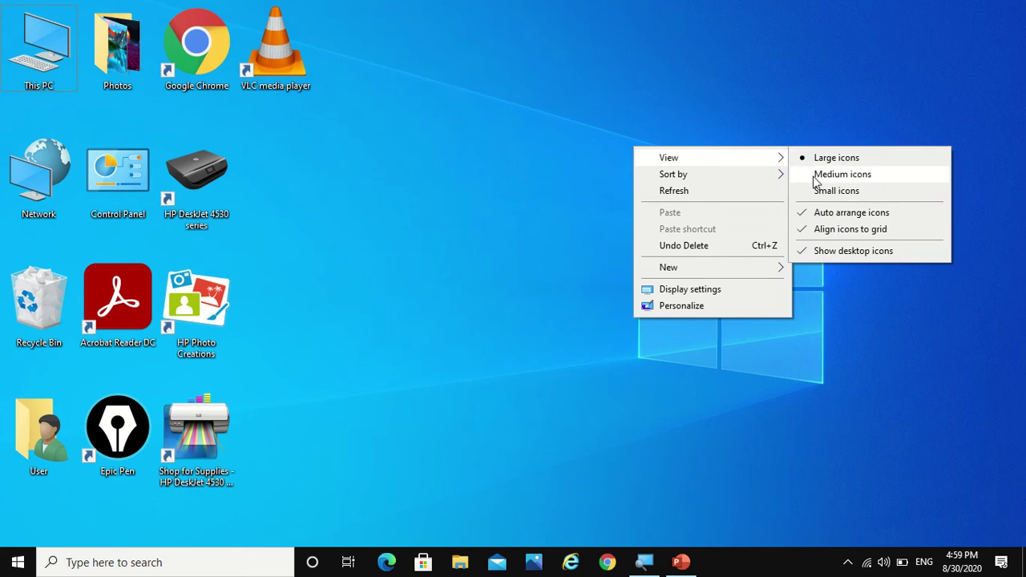
{"action": "left_click", "coordinate": [813, 175]}
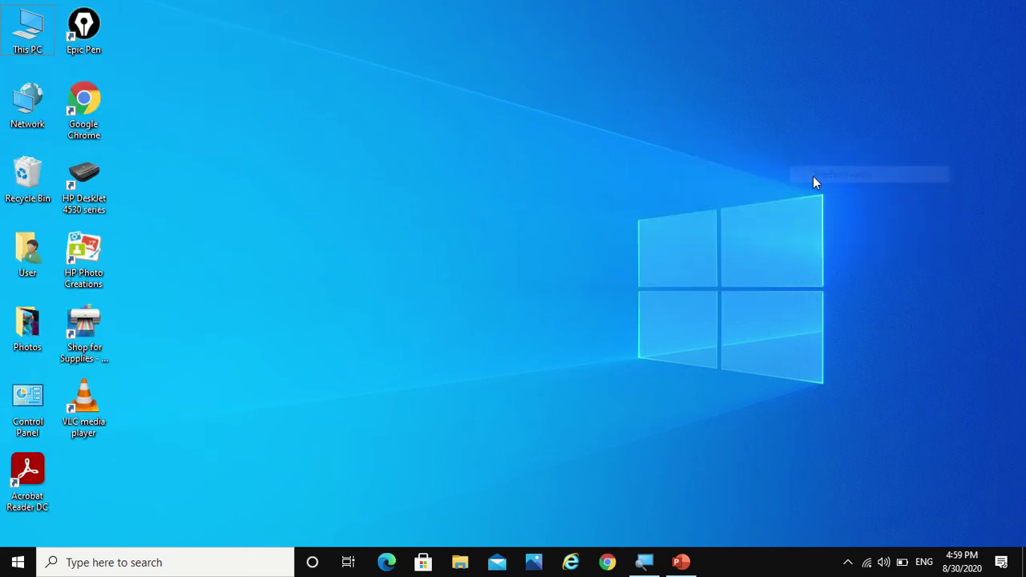
{"action": "right_click", "coordinate": [574, 149]}
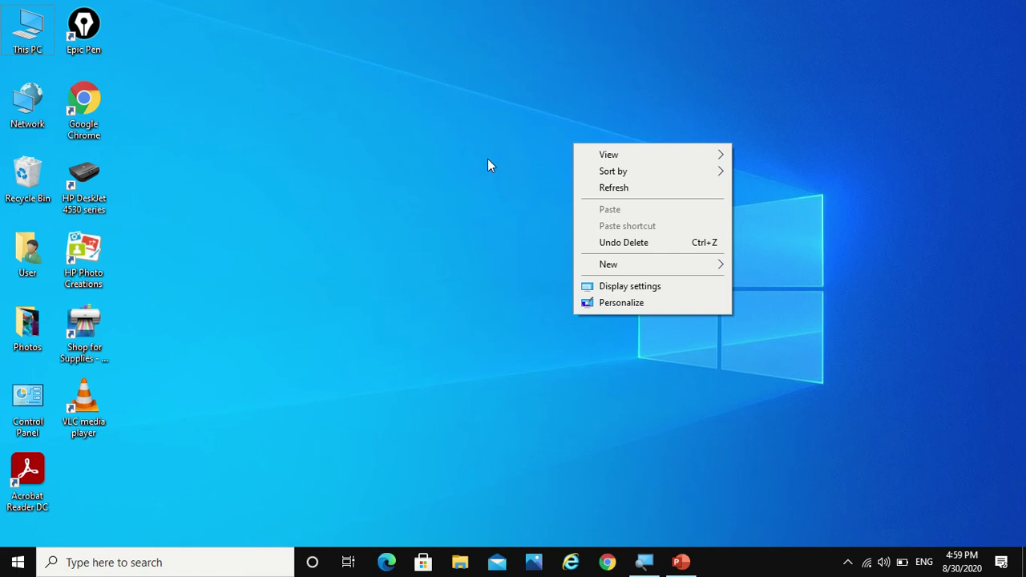
{"action": "mouse_move", "coordinate": [599, 158]}
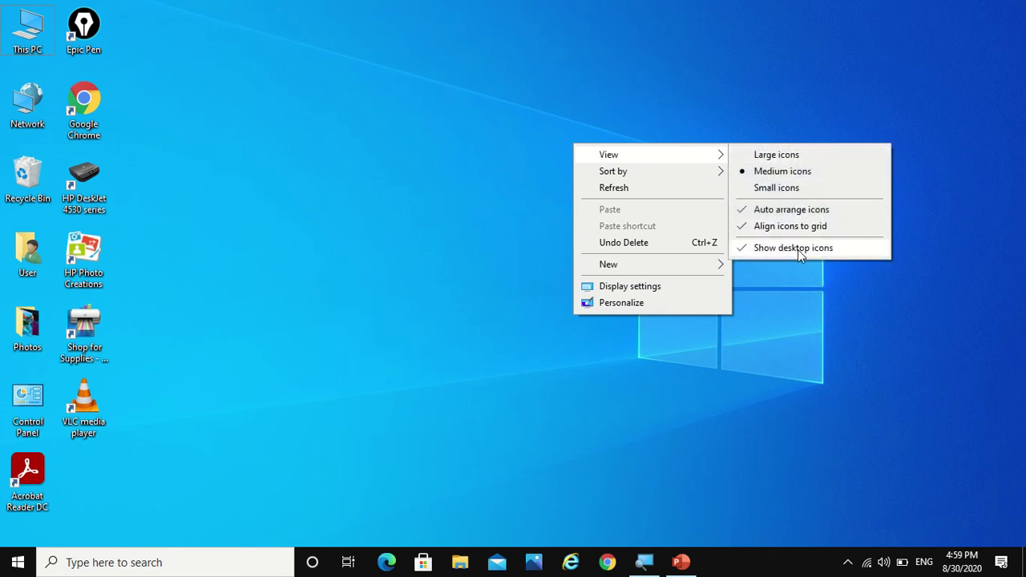
{"action": "left_click", "coordinate": [797, 249]}
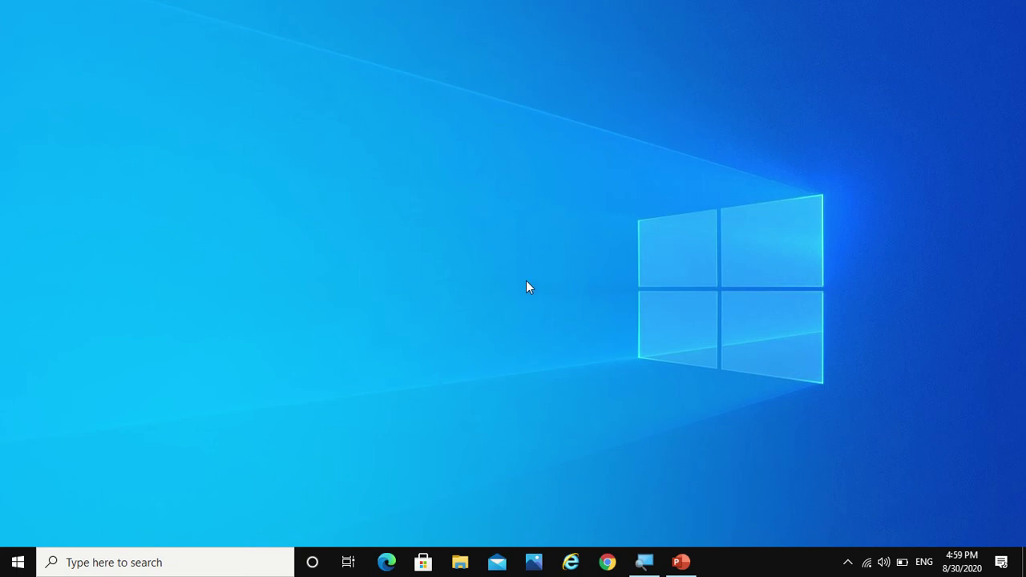
{"action": "right_click", "coordinate": [559, 162]}
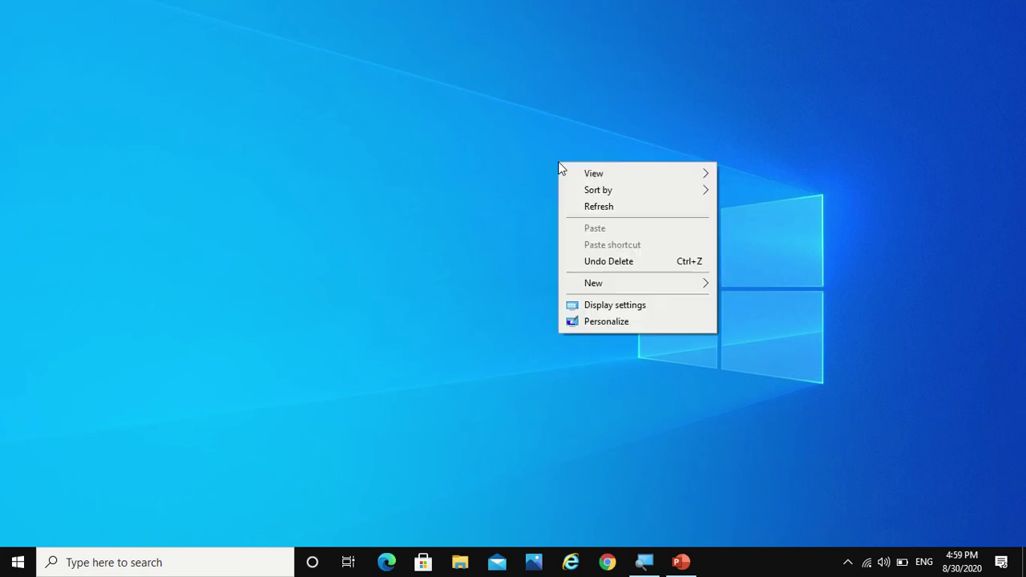
{"action": "mouse_move", "coordinate": [617, 175]}
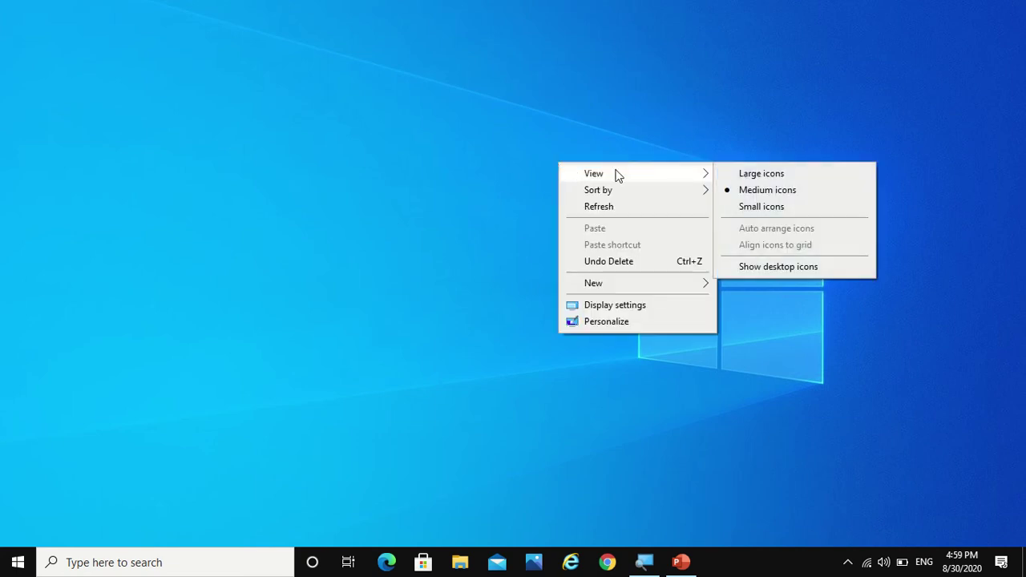
{"action": "left_click", "coordinate": [761, 271]}
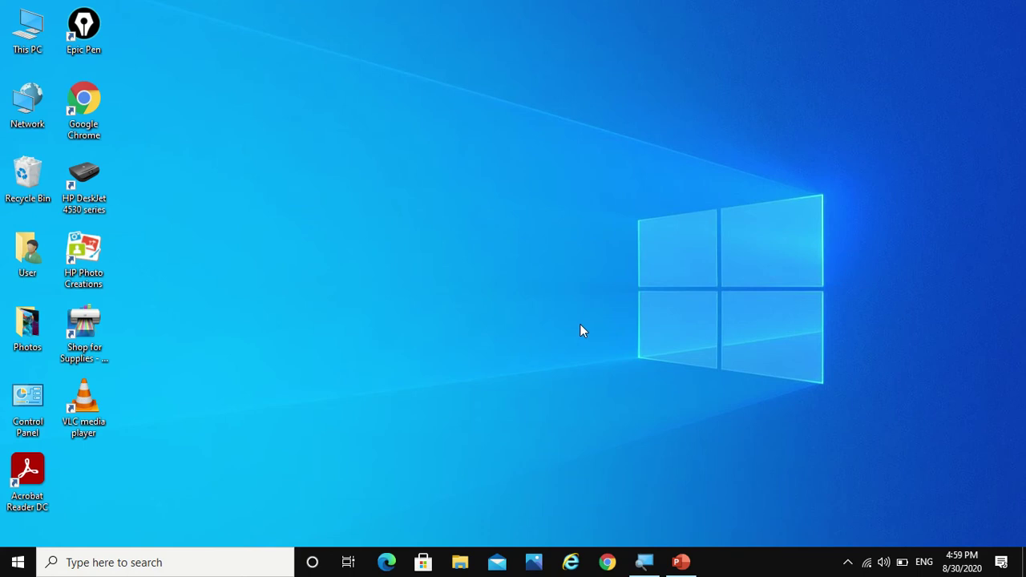
Sort the desktop icons by Name, then re-sort them by Date modified.
{"action": "right_click", "coordinate": [593, 186]}
{"action": "mouse_move", "coordinate": [621, 214]}
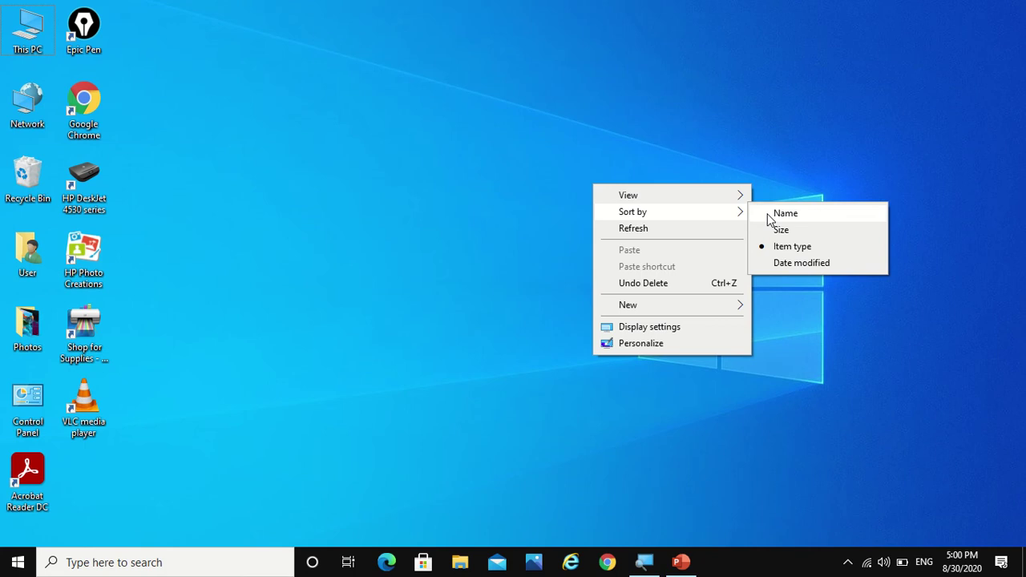
{"action": "left_click", "coordinate": [768, 216]}
{"action": "right_click", "coordinate": [641, 206]}
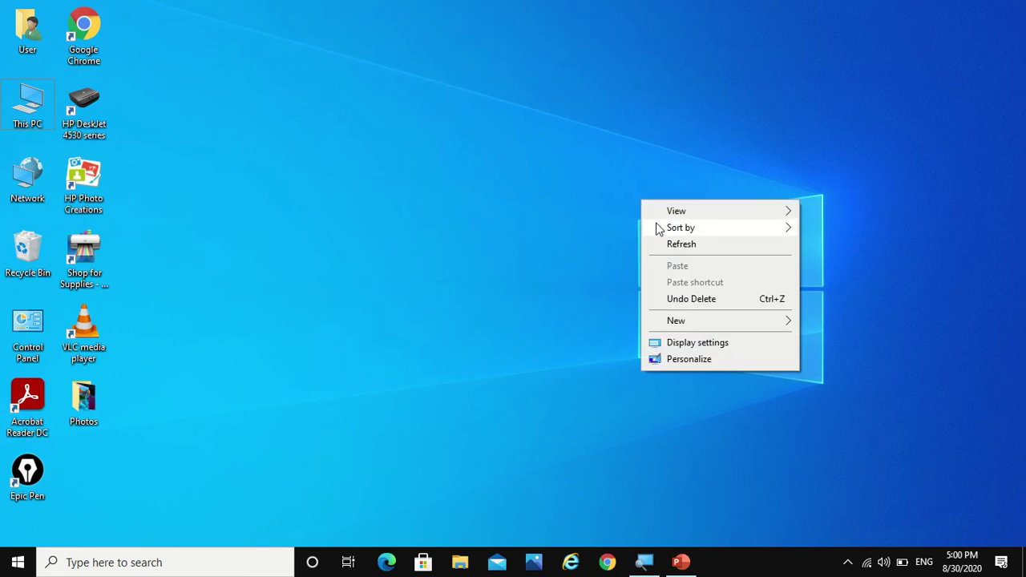
{"action": "mouse_move", "coordinate": [782, 228]}
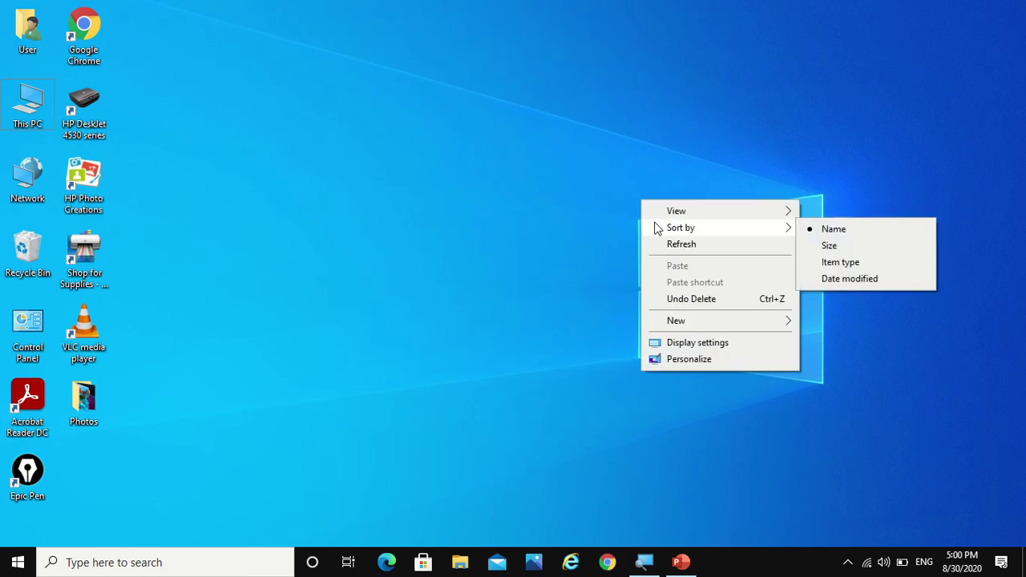
{"action": "left_click", "coordinate": [826, 280]}
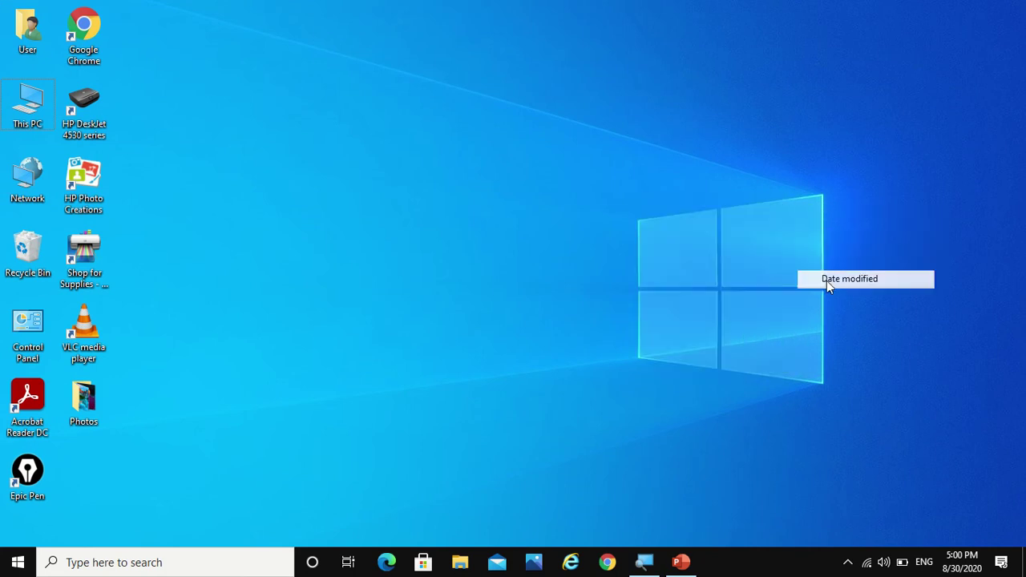
Open Personalize from the desktop menu and minimize the Settings window.
{"action": "right_click", "coordinate": [579, 149]}
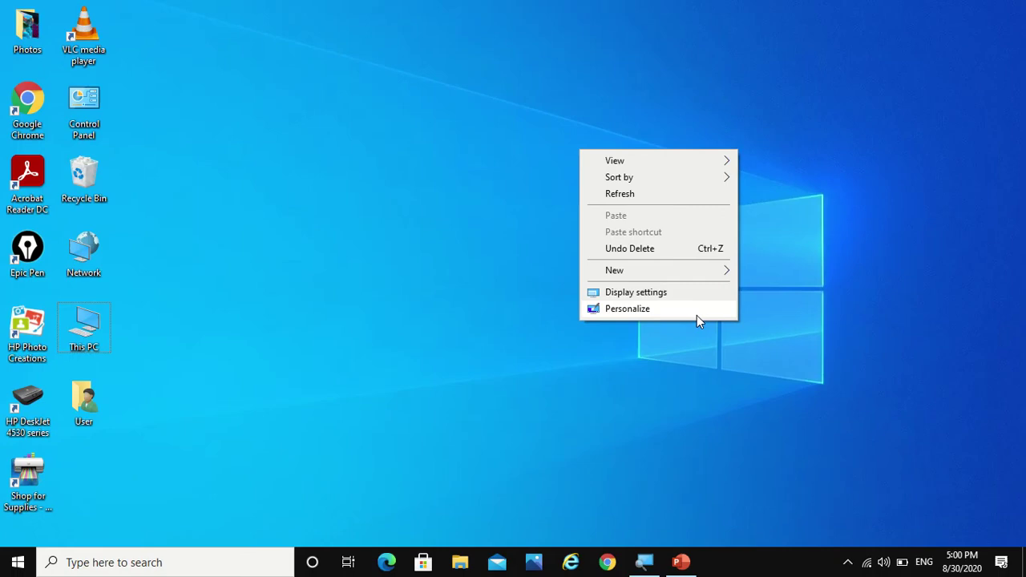
{"action": "left_click", "coordinate": [696, 315]}
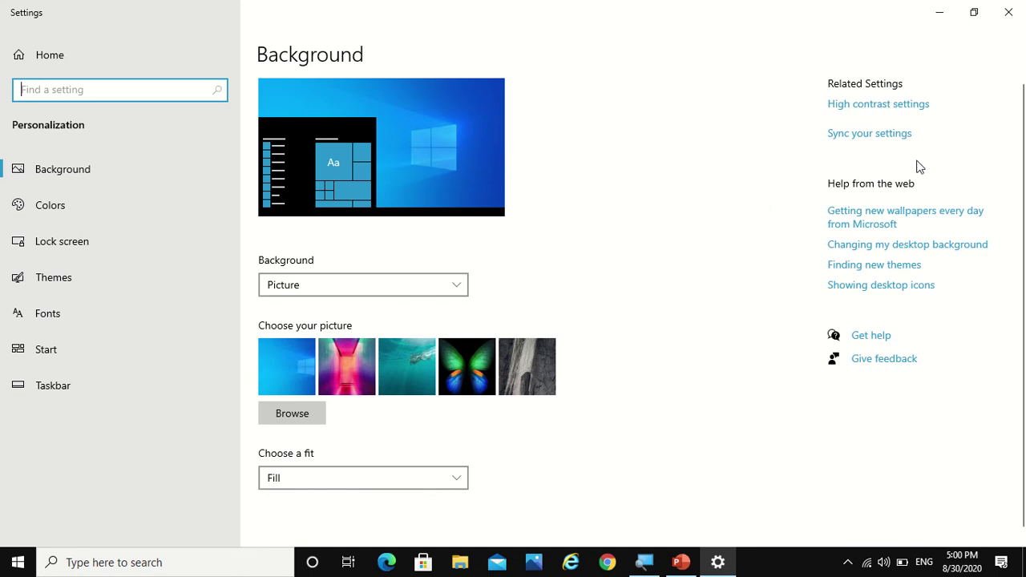
{"action": "left_click", "coordinate": [939, 18]}
Reopen Settings through a Windows search for 'se', then minimize it again.
{"action": "left_click", "coordinate": [218, 569]}
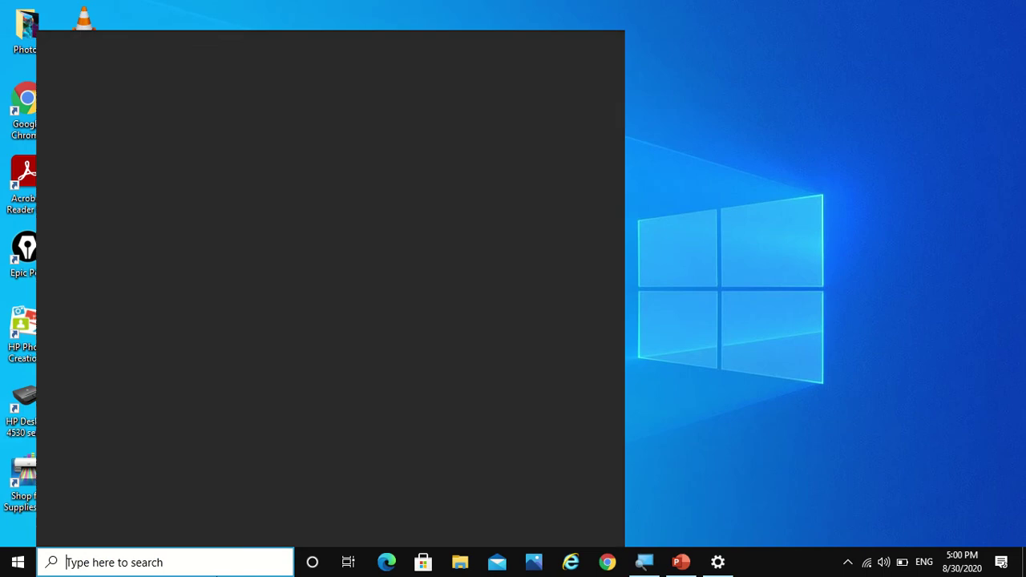
{"action": "type", "text": "se"}
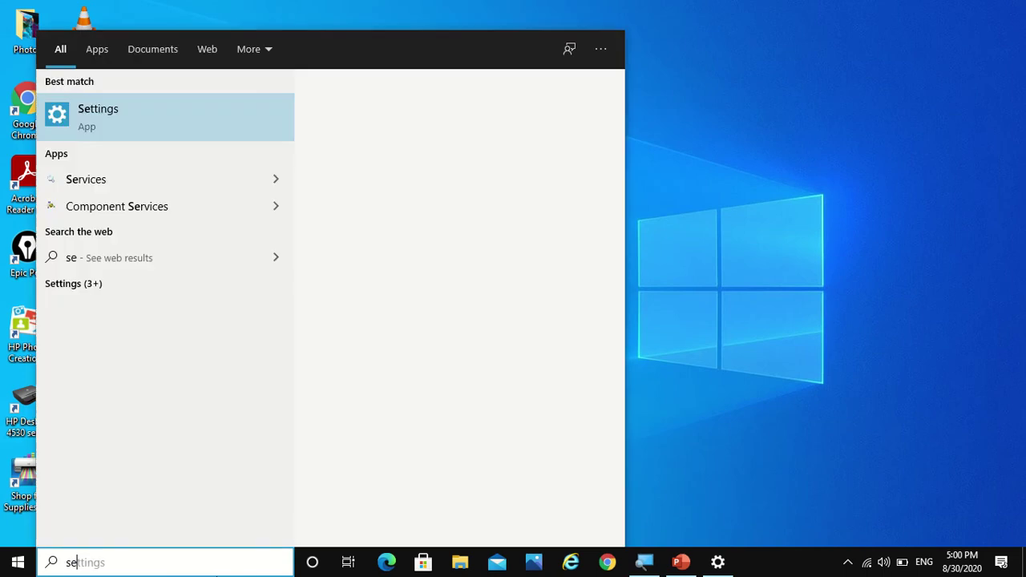
{"action": "left_click", "coordinate": [372, 233]}
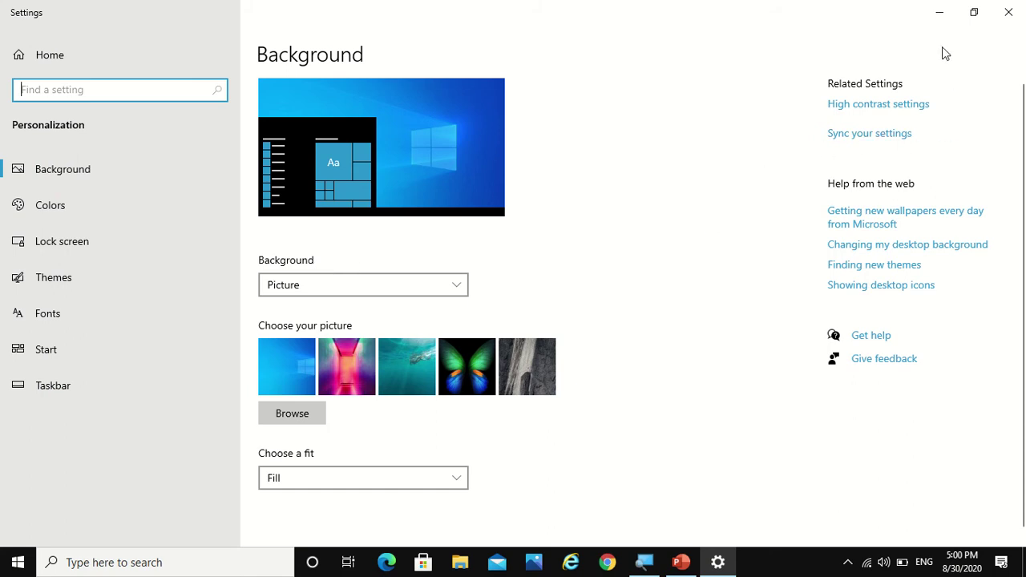
{"action": "left_click", "coordinate": [939, 13]}
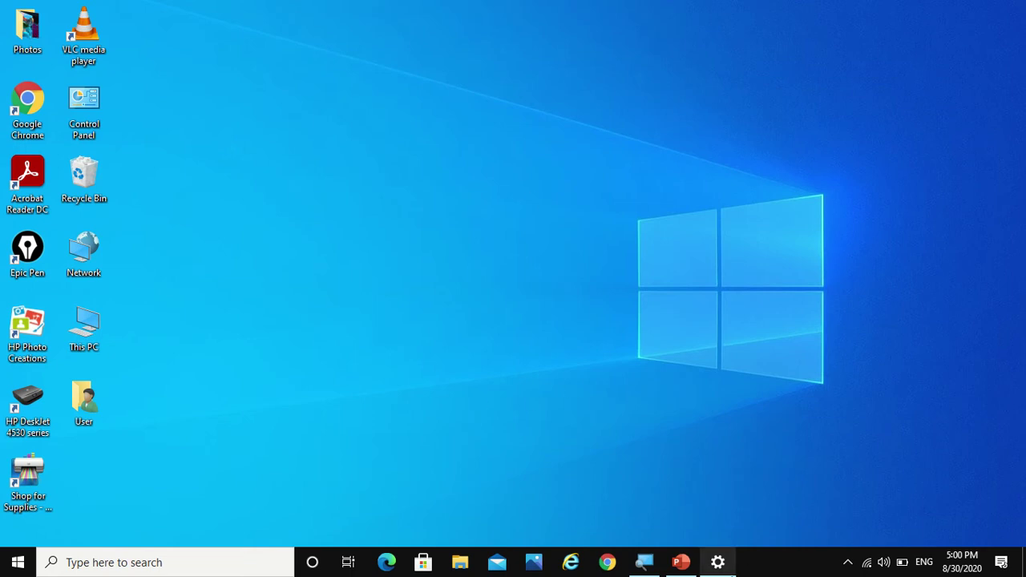
Make the underwater swimmer picture the wallpaper, preview it on the desktop, and restore Settings.
{"action": "mouse_move", "coordinate": [718, 561]}
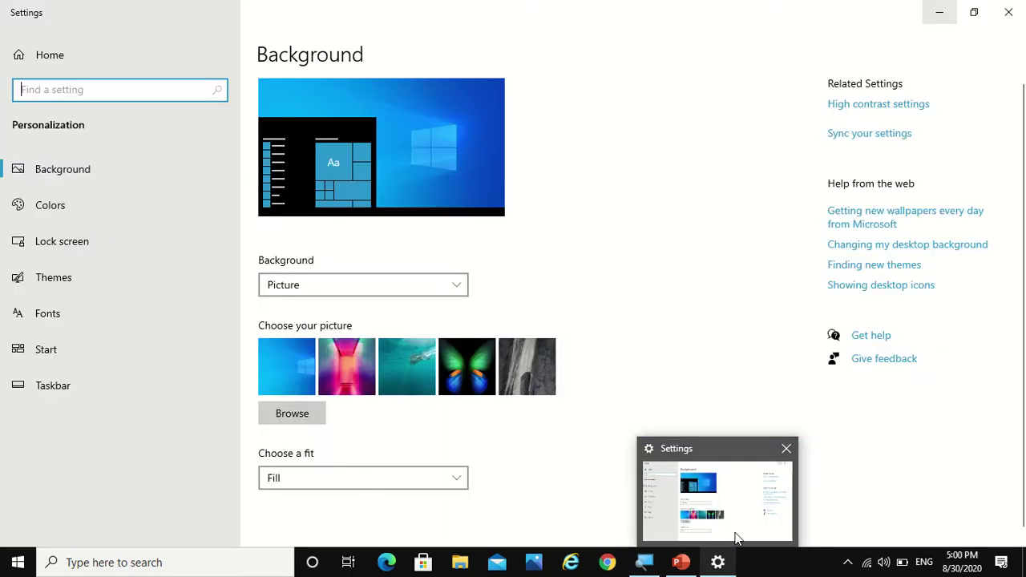
{"action": "left_click", "coordinate": [736, 537]}
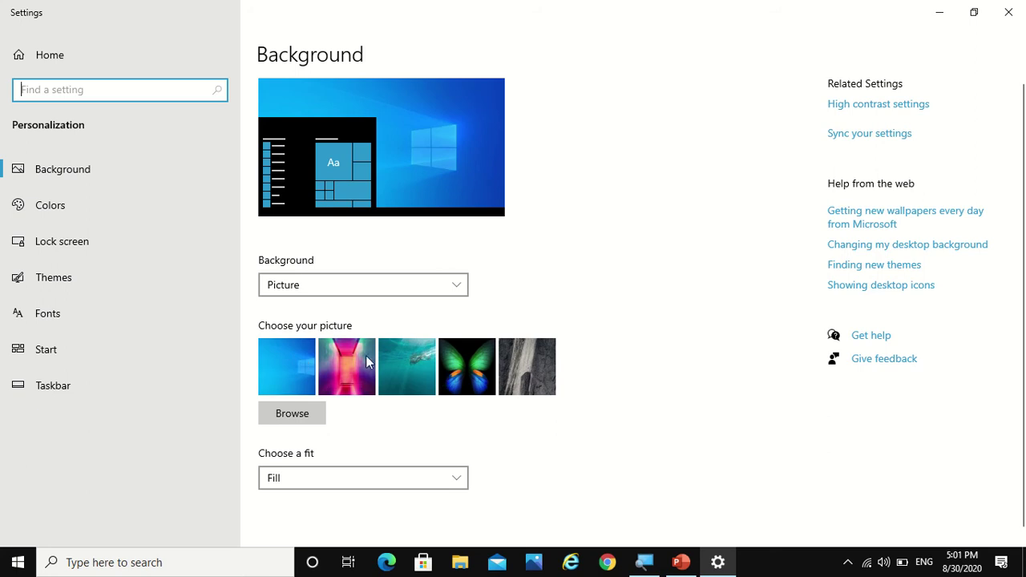
{"action": "left_click", "coordinate": [410, 353]}
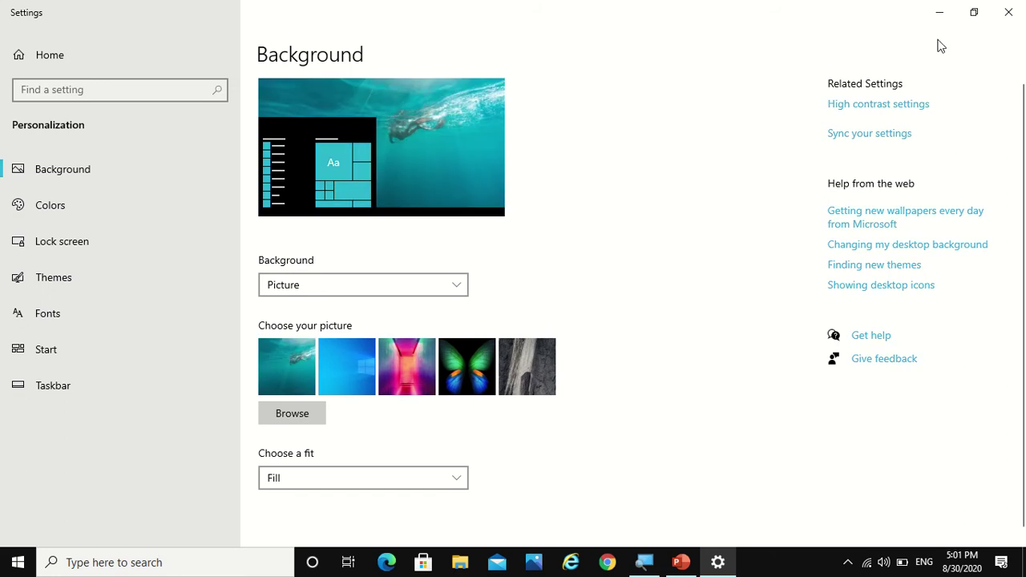
{"action": "left_click", "coordinate": [940, 15]}
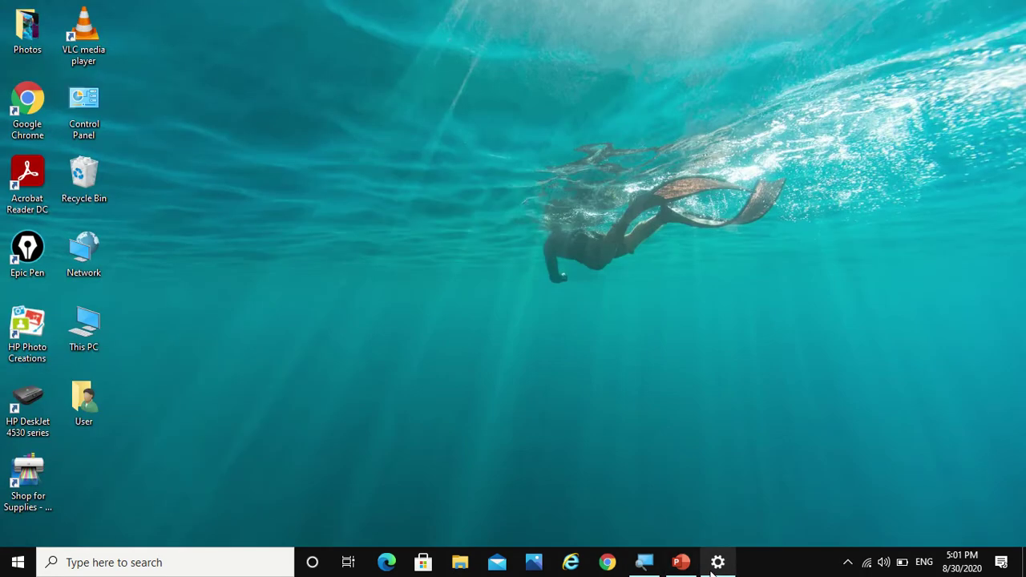
{"action": "mouse_move", "coordinate": [716, 563]}
{"action": "left_click", "coordinate": [719, 530]}
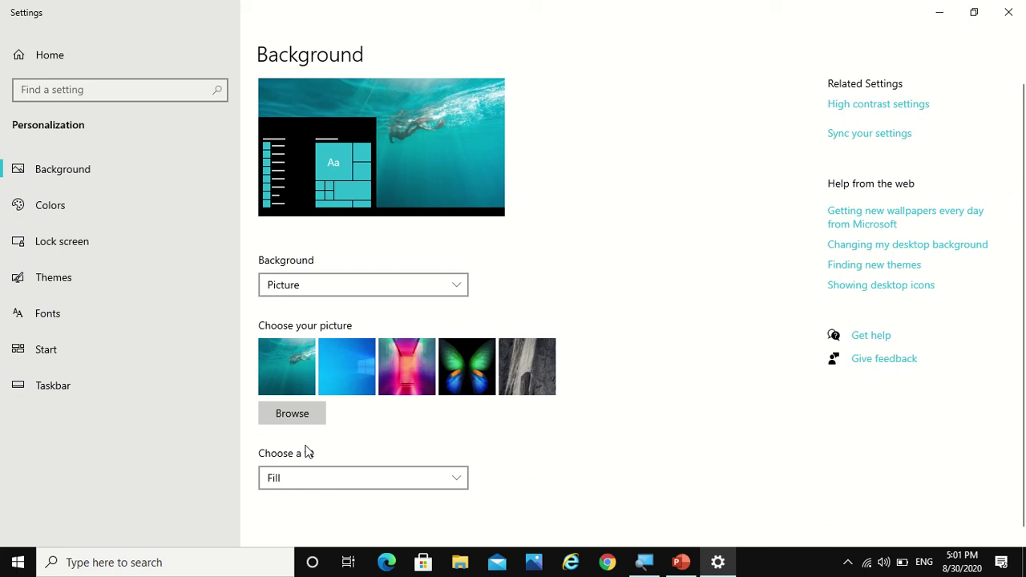
Cancel the Browse file picker, set the pink neon corridor wallpaper, and view the desktop.
{"action": "left_click", "coordinate": [299, 419]}
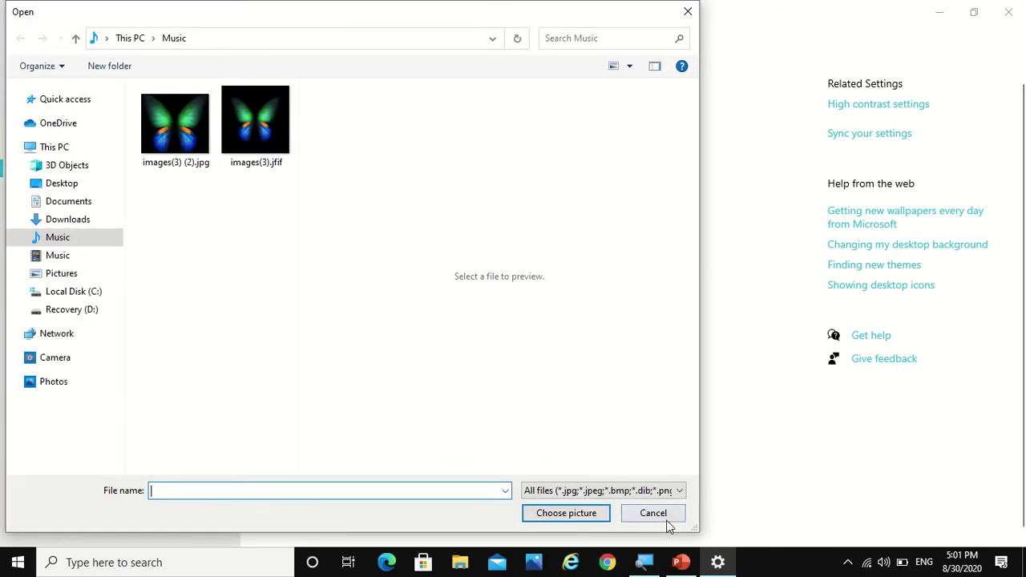
{"action": "left_click", "coordinate": [666, 518]}
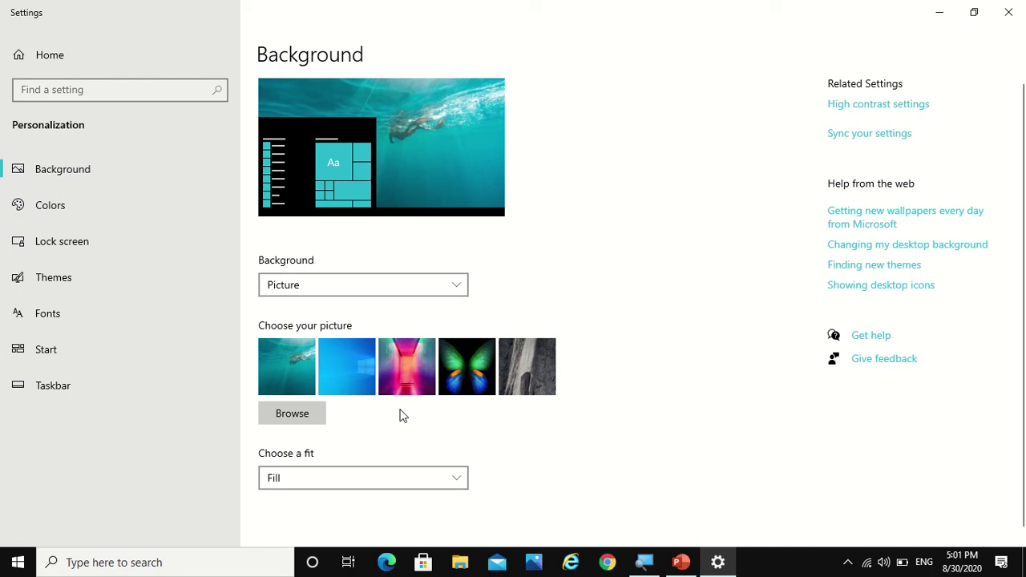
{"action": "left_click", "coordinate": [407, 381]}
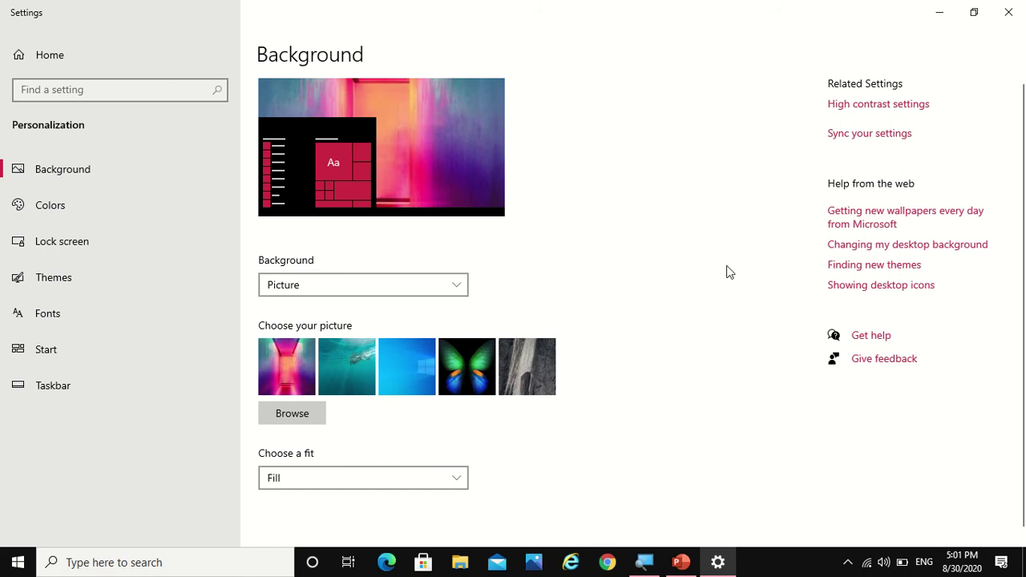
{"action": "left_click", "coordinate": [940, 14]}
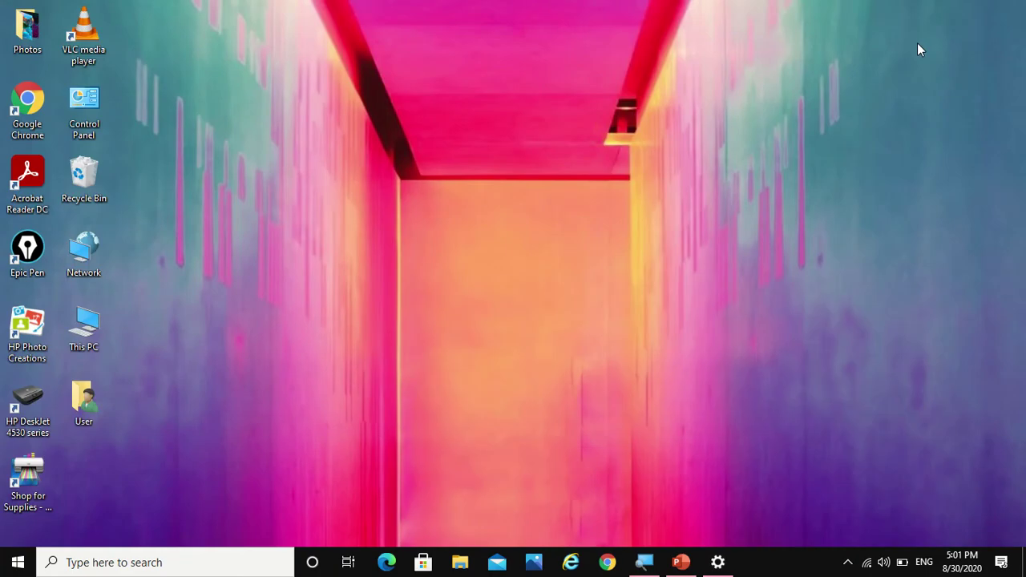
Change the picture fit to Fit and check the corridor wallpaper on the desktop.
{"action": "mouse_move", "coordinate": [718, 561]}
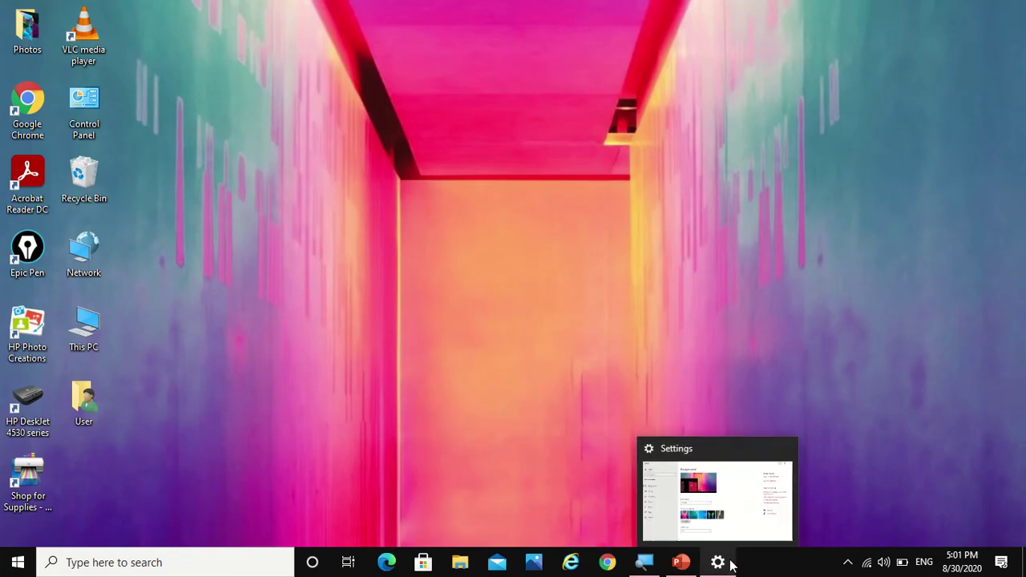
{"action": "left_click", "coordinate": [744, 508]}
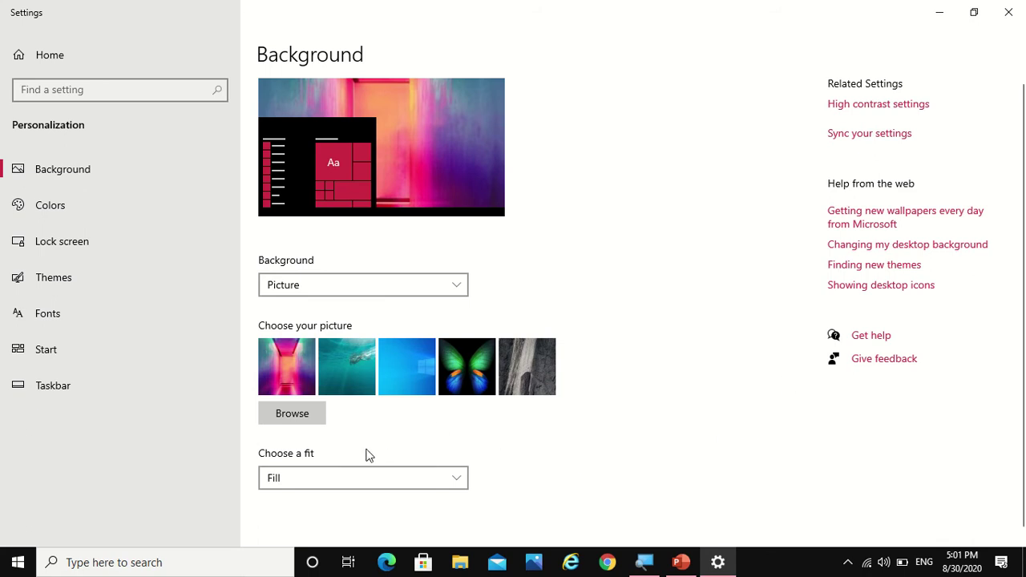
{"action": "left_click", "coordinate": [350, 471]}
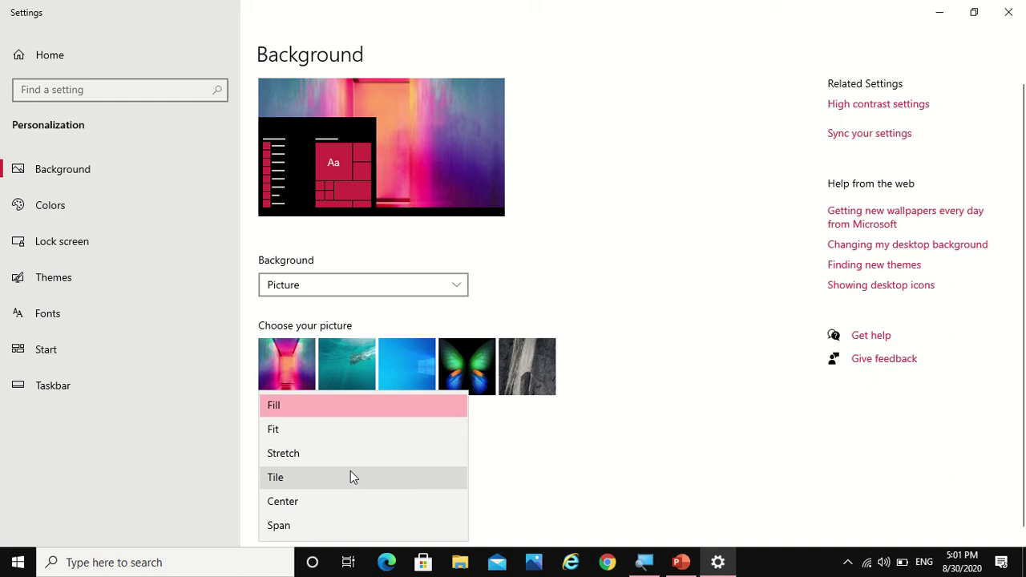
{"action": "left_click", "coordinate": [404, 427]}
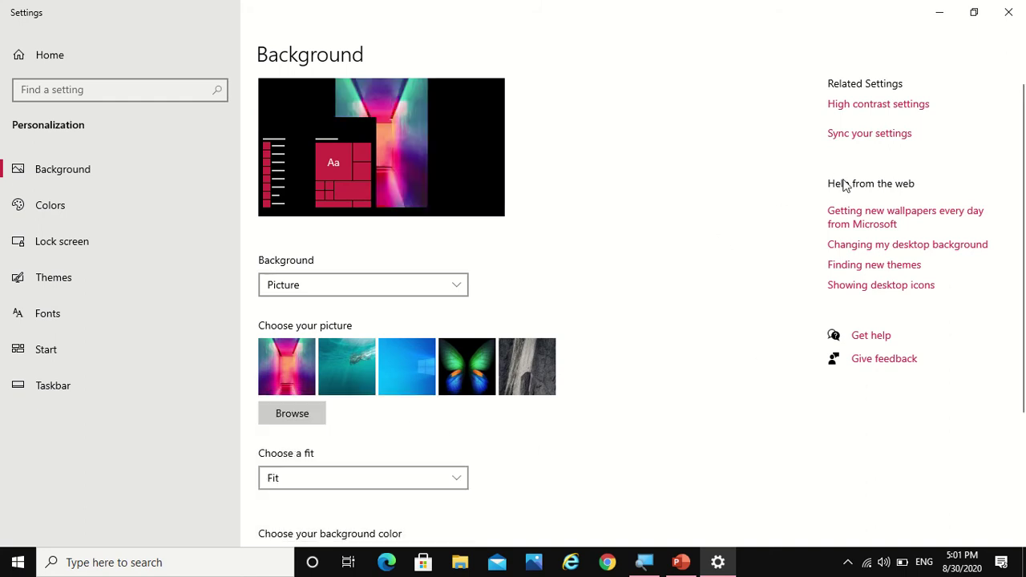
{"action": "left_click", "coordinate": [939, 15]}
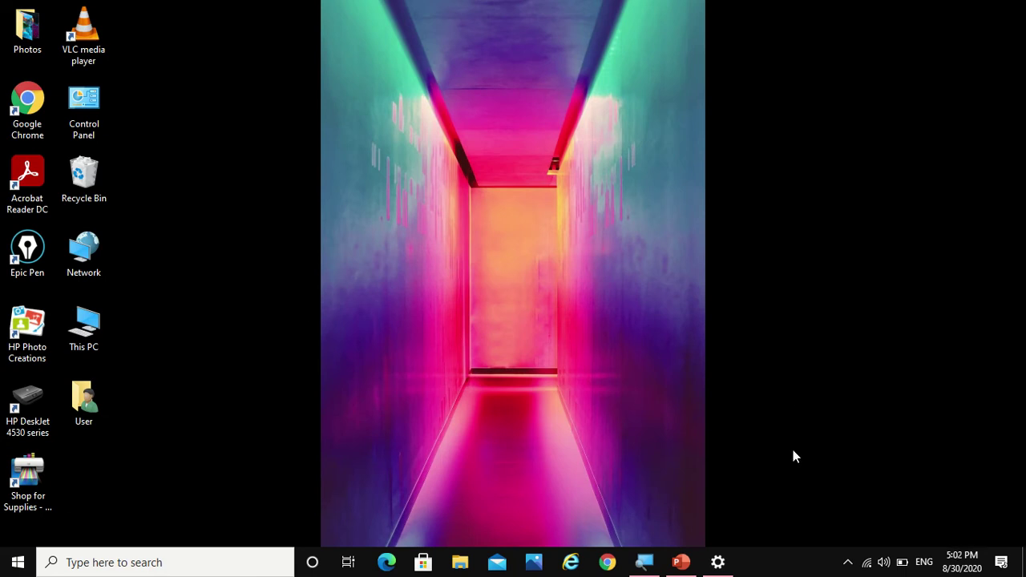
Pick the purple background colour swatch, cancel Custom color, and keep the Fit setting.
{"action": "mouse_move", "coordinate": [717, 562]}
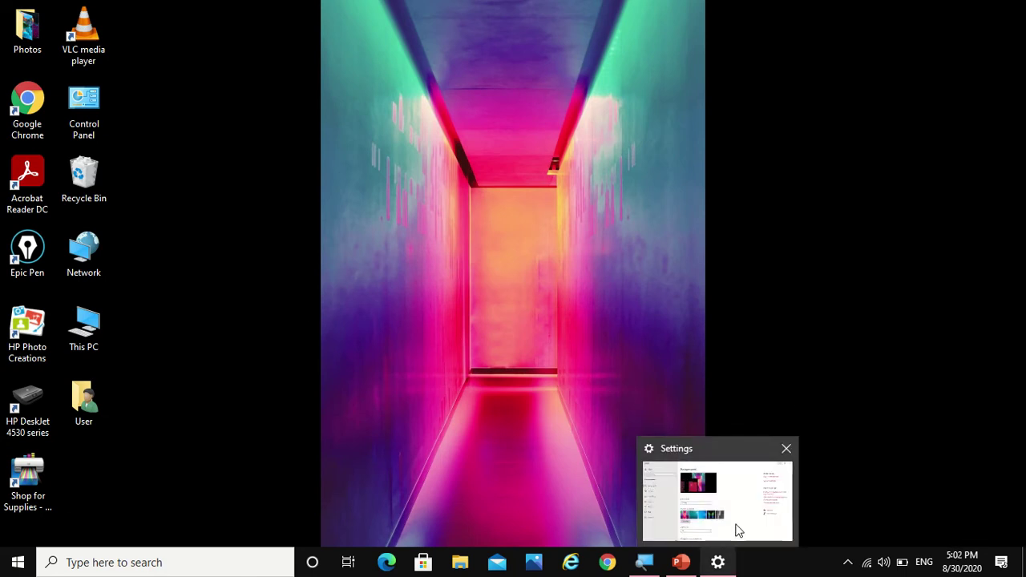
{"action": "left_click", "coordinate": [738, 531]}
{"action": "scroll", "coordinate": [590, 479], "scroll_direction": "down", "scroll_amount": 2}
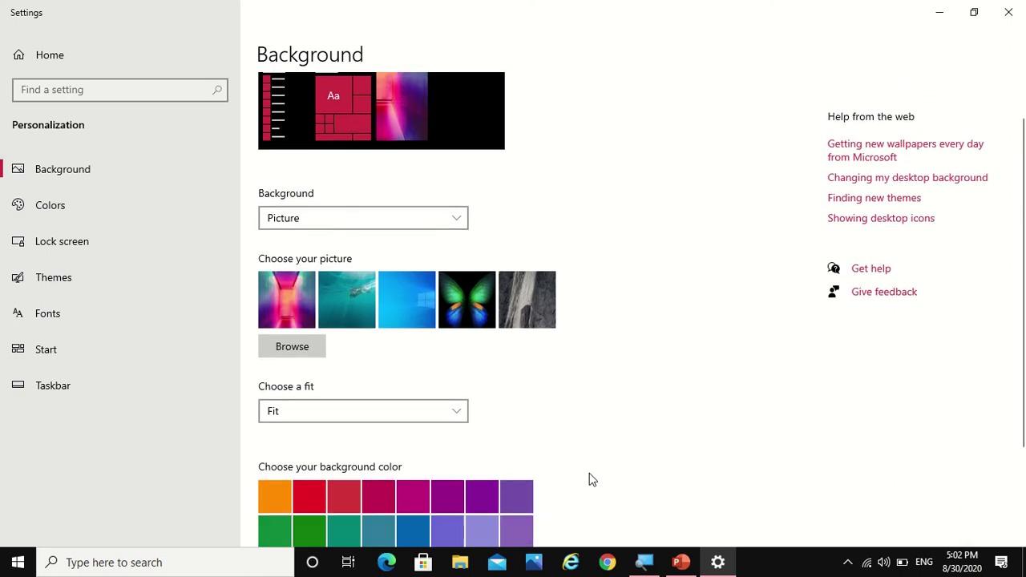
{"action": "scroll", "coordinate": [589, 480], "scroll_direction": "down", "scroll_amount": 3}
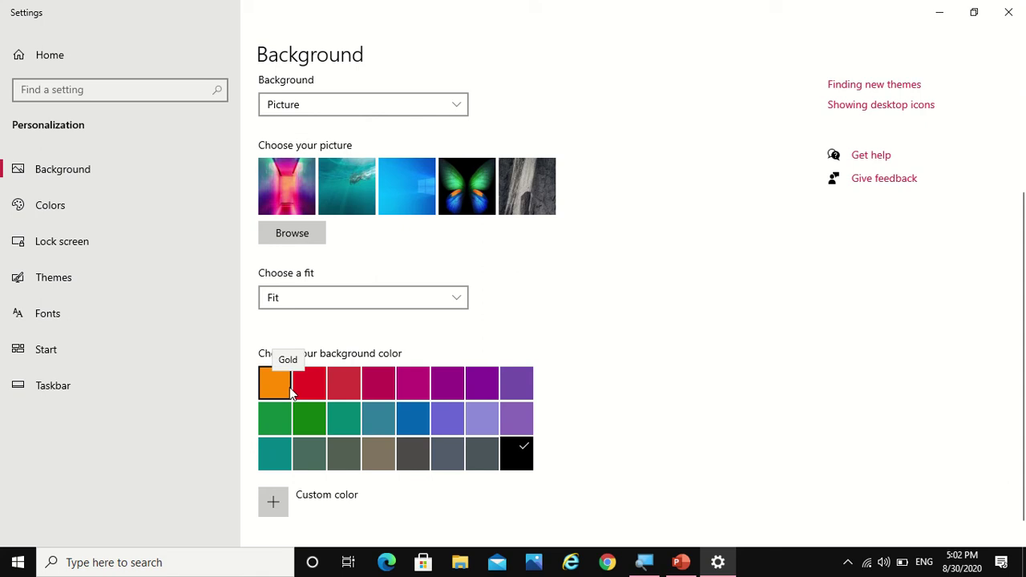
{"action": "left_click", "coordinate": [452, 374]}
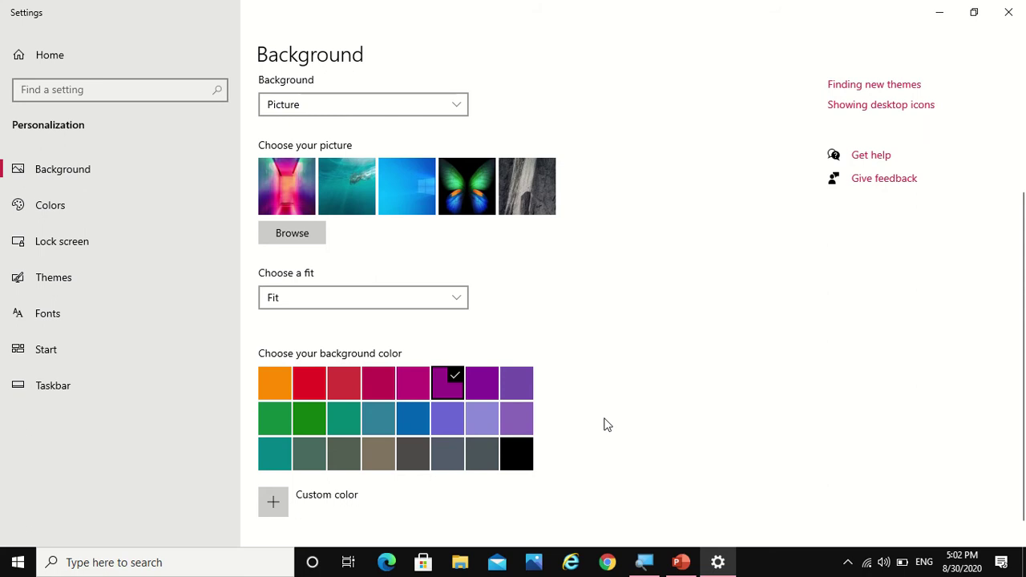
{"action": "left_click", "coordinate": [416, 494]}
{"action": "left_click", "coordinate": [559, 427]}
{"action": "left_click", "coordinate": [456, 292]}
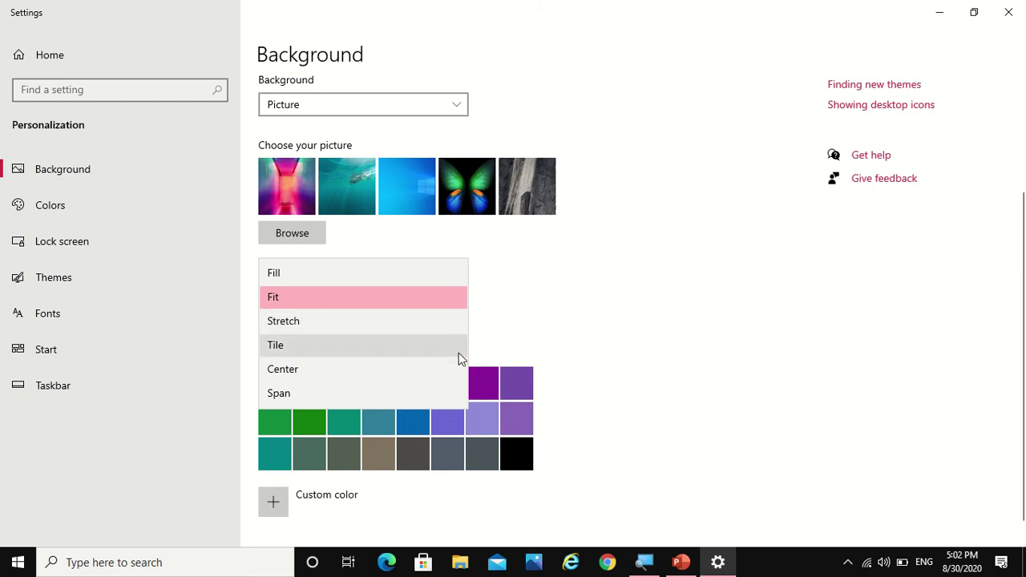
{"action": "left_click", "coordinate": [639, 324]}
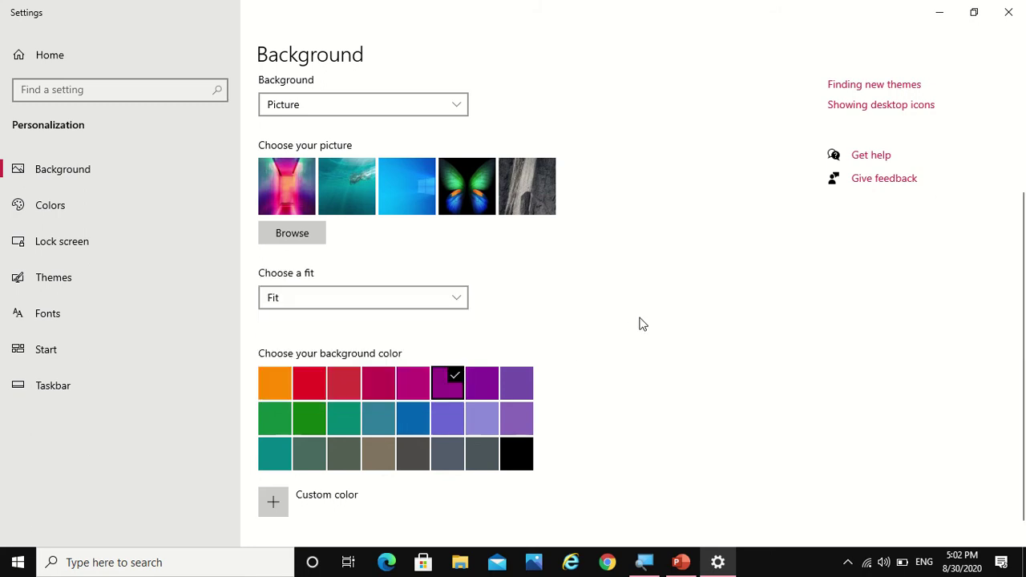
{"action": "scroll", "coordinate": [639, 324], "scroll_direction": "up", "scroll_amount": 2}
{"action": "scroll", "coordinate": [639, 324], "scroll_direction": "up", "scroll_amount": 2}
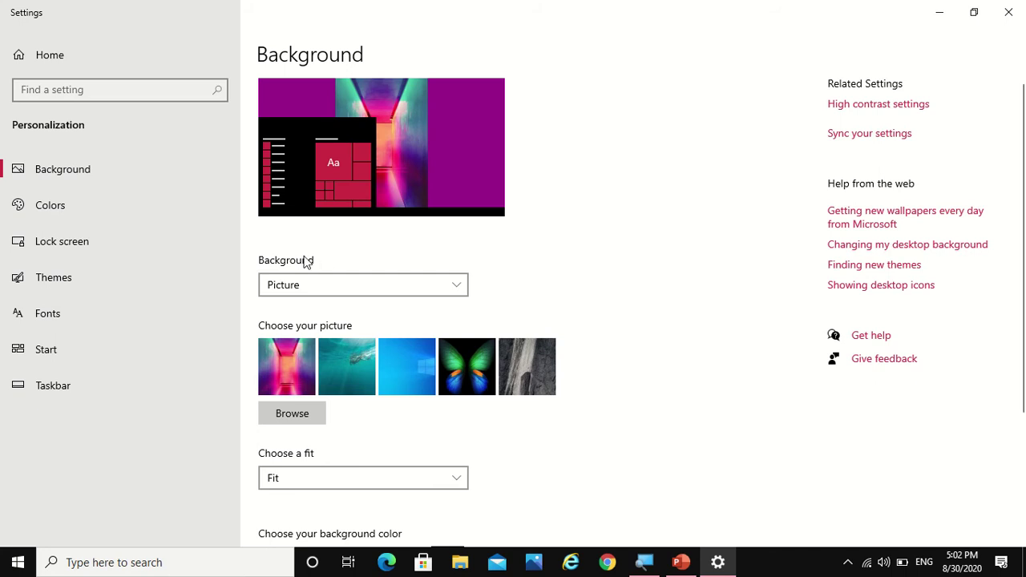
Switch the background to Solid color green, preview it, and dismiss the Custom color picker.
{"action": "left_click", "coordinate": [447, 284]}
{"action": "left_click", "coordinate": [452, 312]}
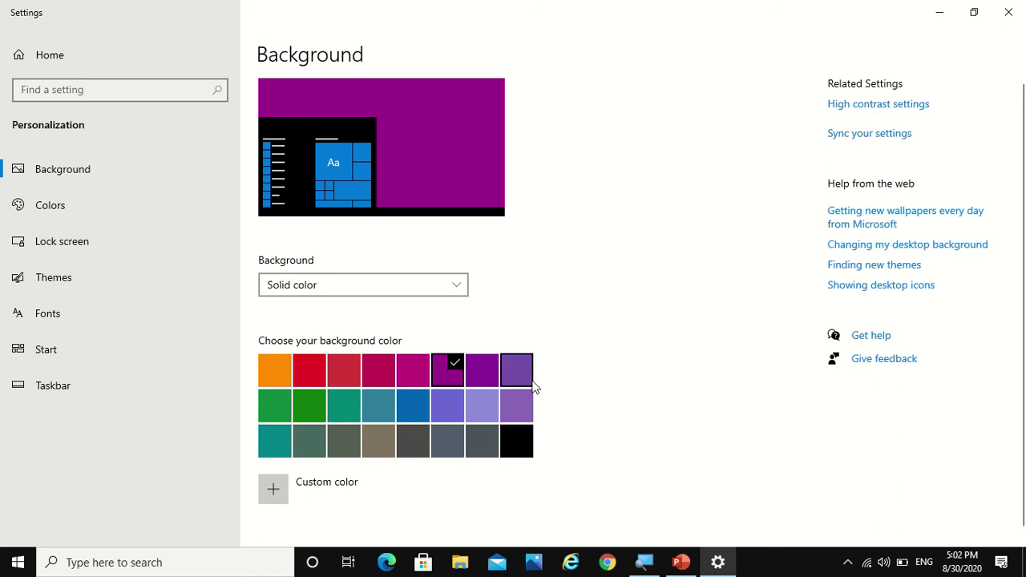
{"action": "left_click", "coordinate": [312, 409]}
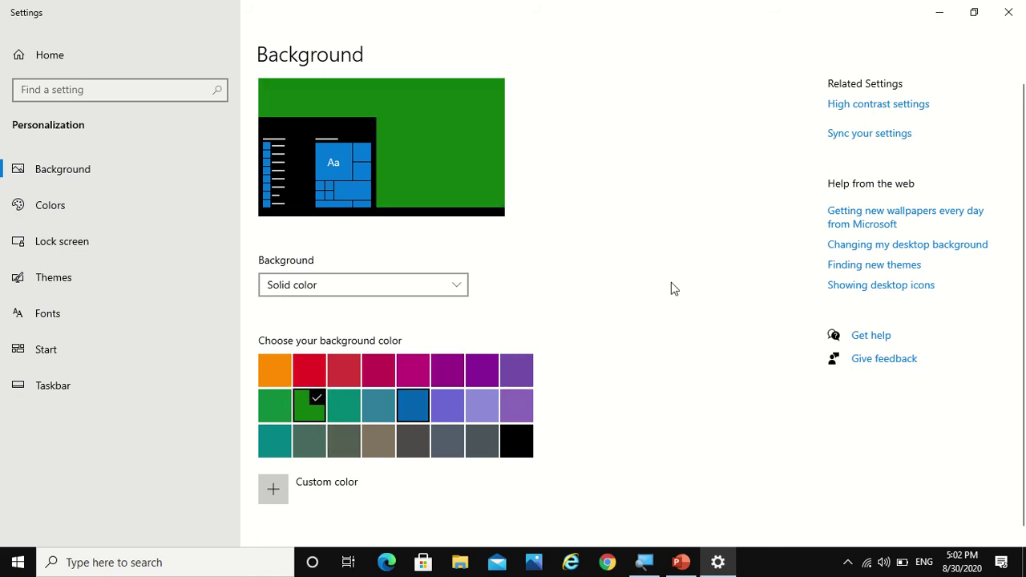
{"action": "left_click", "coordinate": [940, 16]}
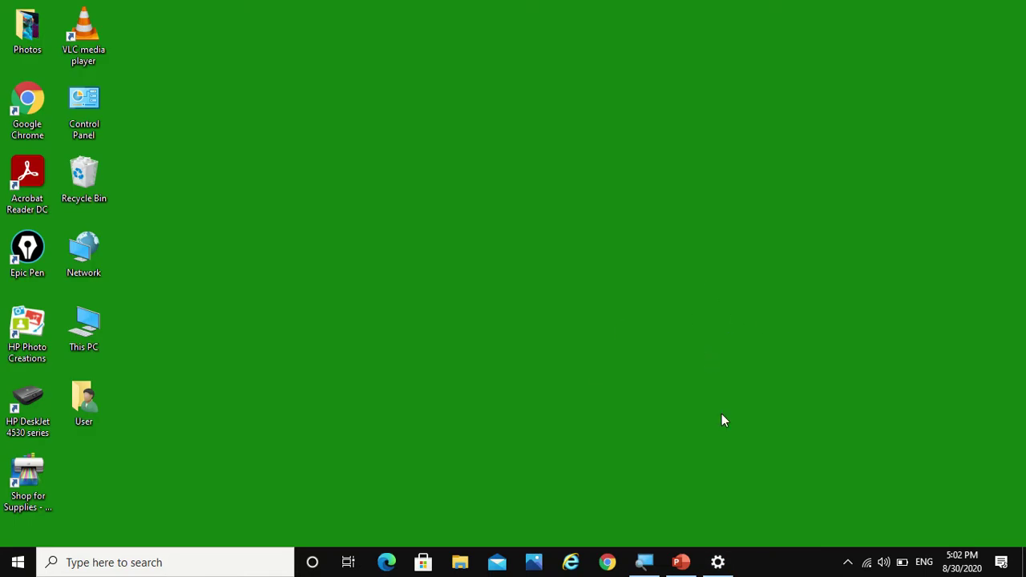
{"action": "mouse_move", "coordinate": [719, 563]}
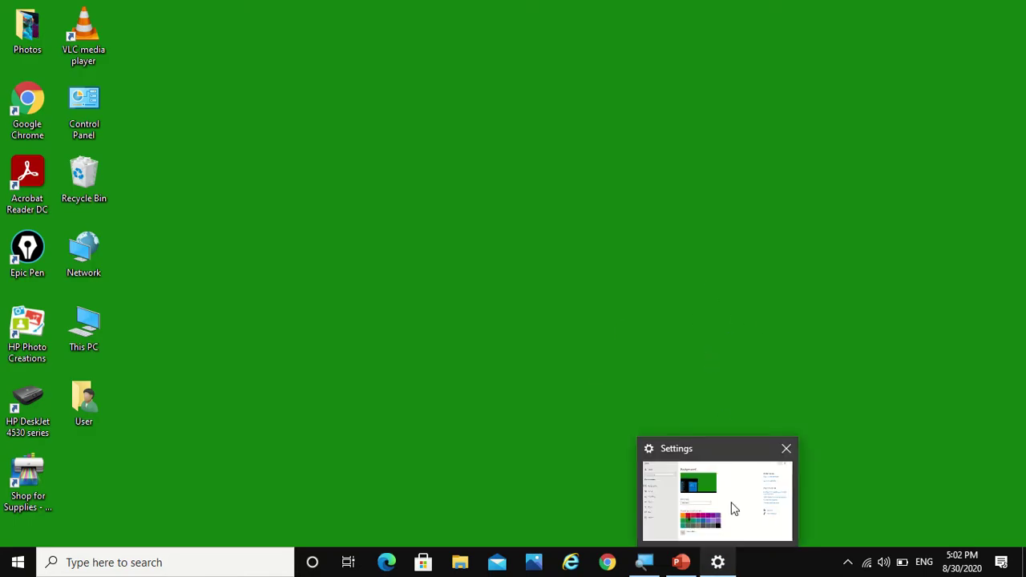
{"action": "left_click", "coordinate": [732, 509]}
{"action": "left_click", "coordinate": [536, 490]}
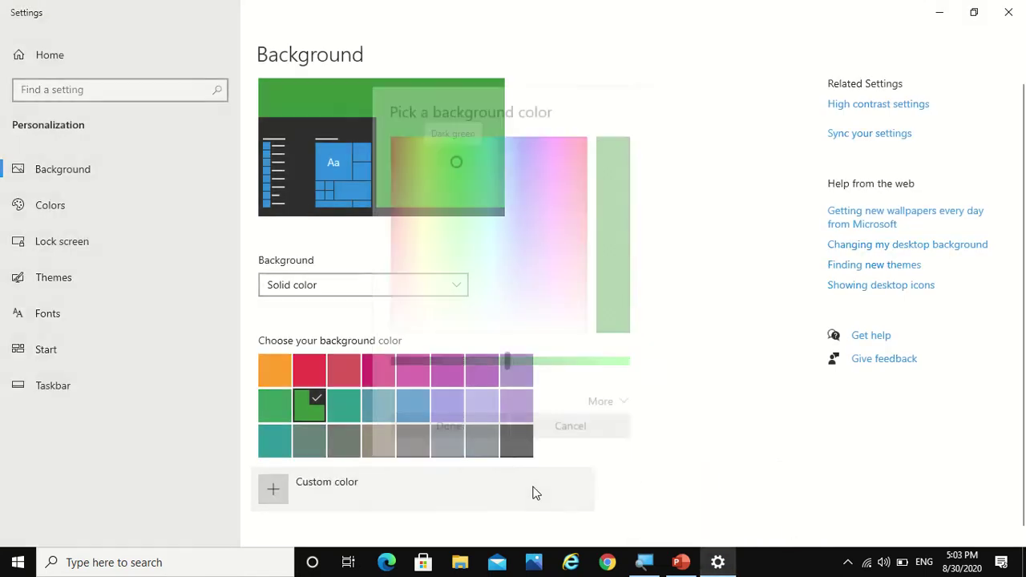
{"action": "left_click", "coordinate": [570, 433]}
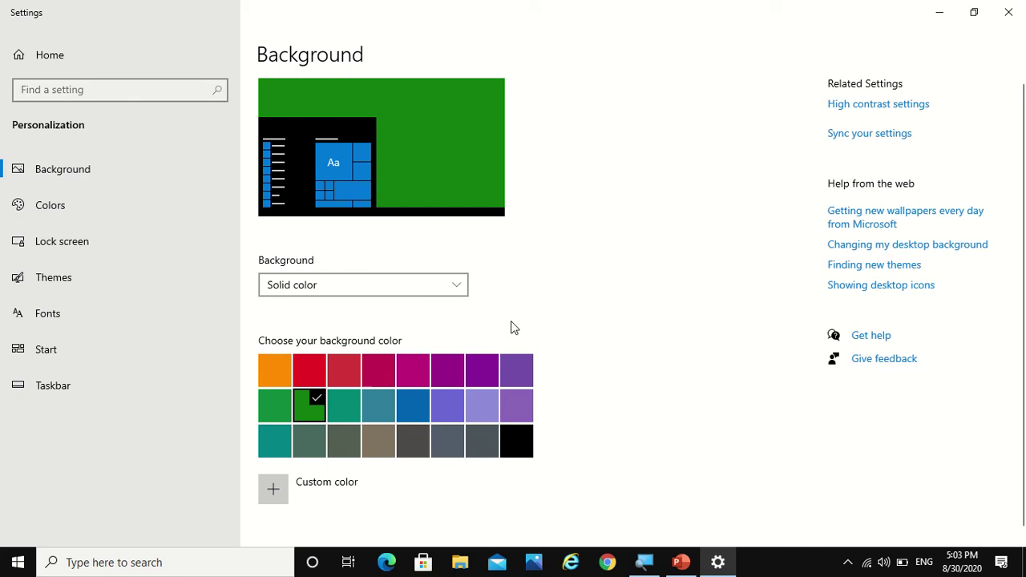
Switch the background to Slideshow using the Photos folder on the Desktop as the album.
{"action": "left_click", "coordinate": [462, 289]}
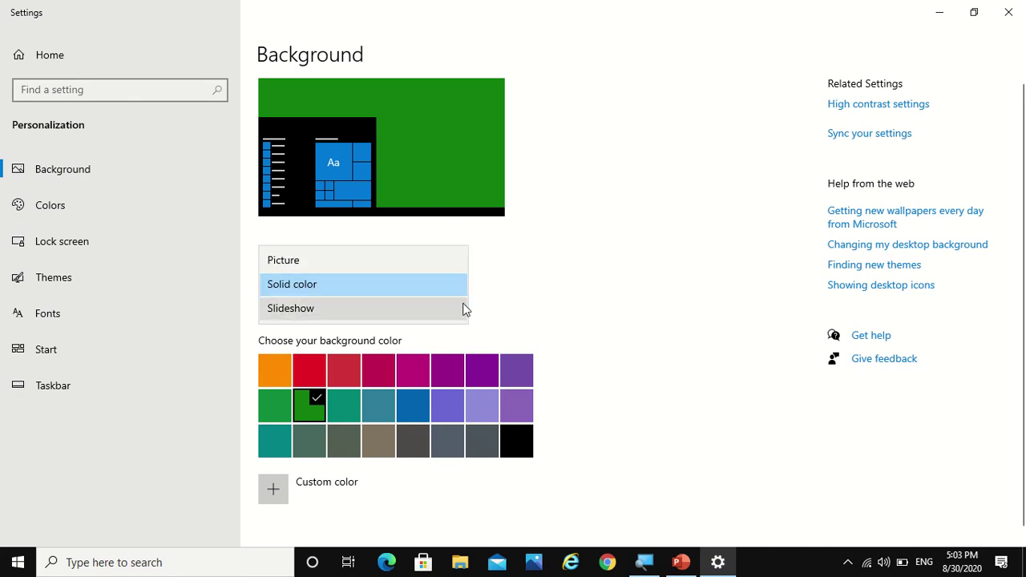
{"action": "left_click", "coordinate": [464, 307]}
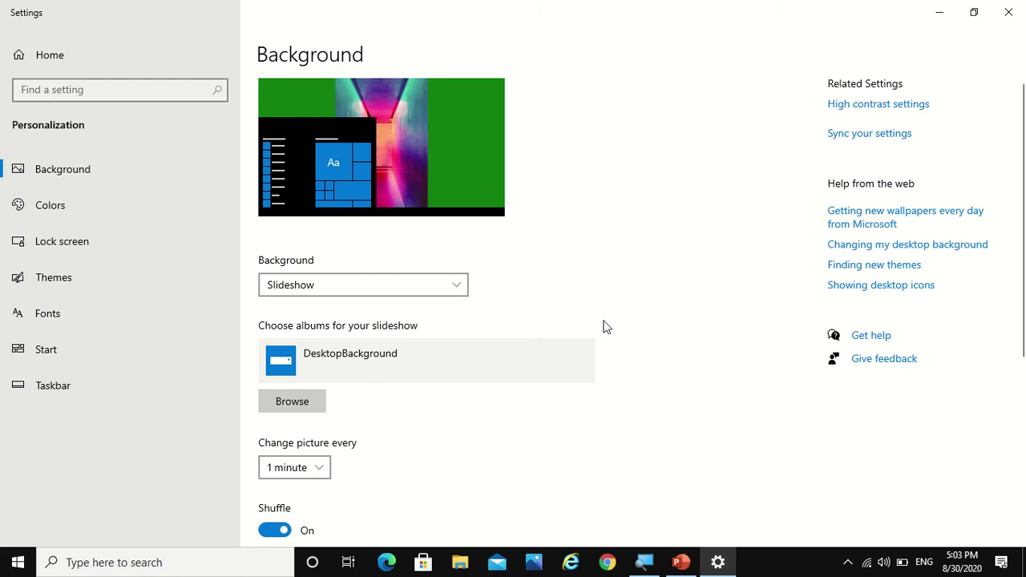
{"action": "scroll", "coordinate": [612, 325], "scroll_direction": "down", "scroll_amount": 1}
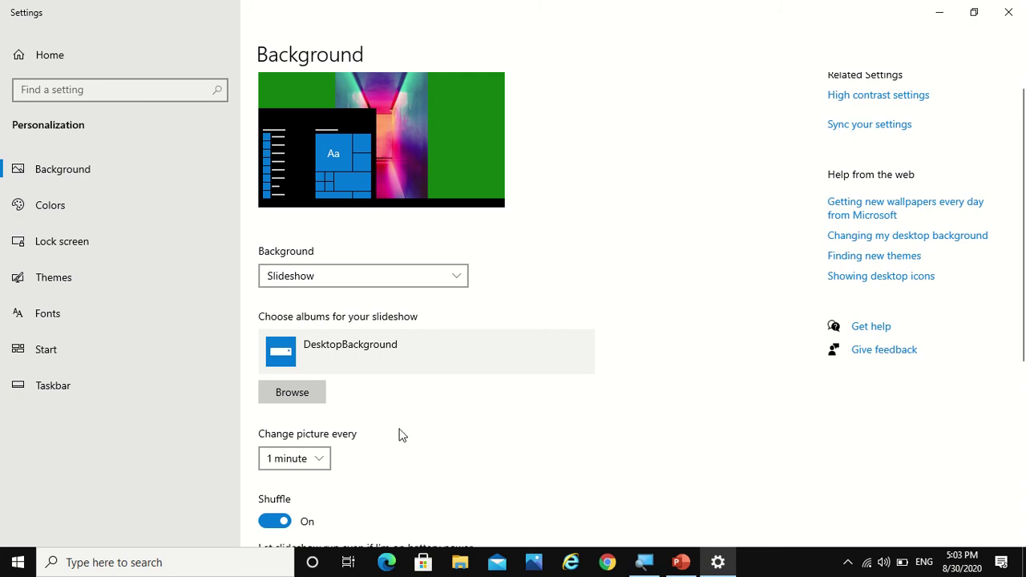
{"action": "left_click", "coordinate": [316, 396]}
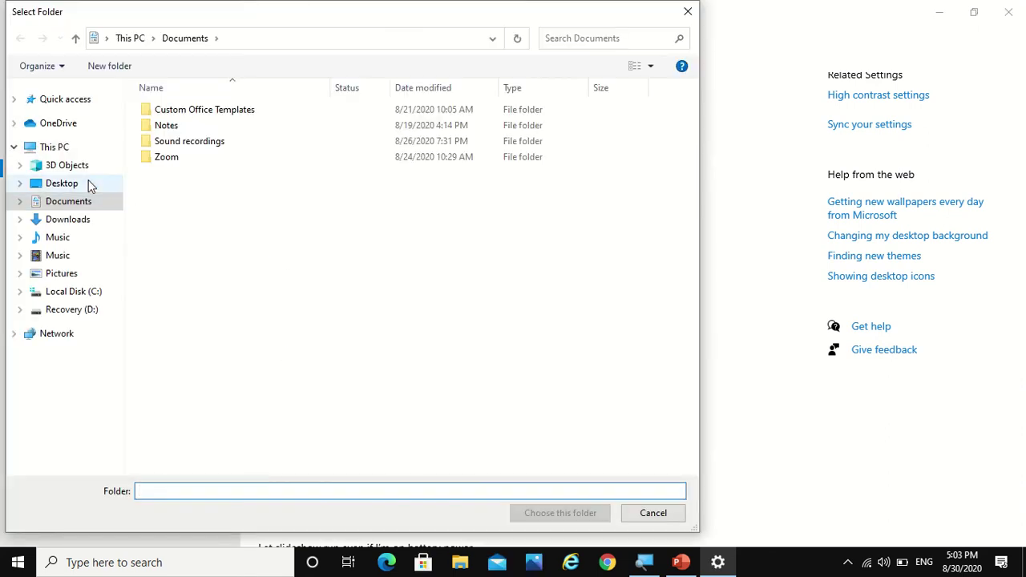
{"action": "left_click", "coordinate": [89, 184]}
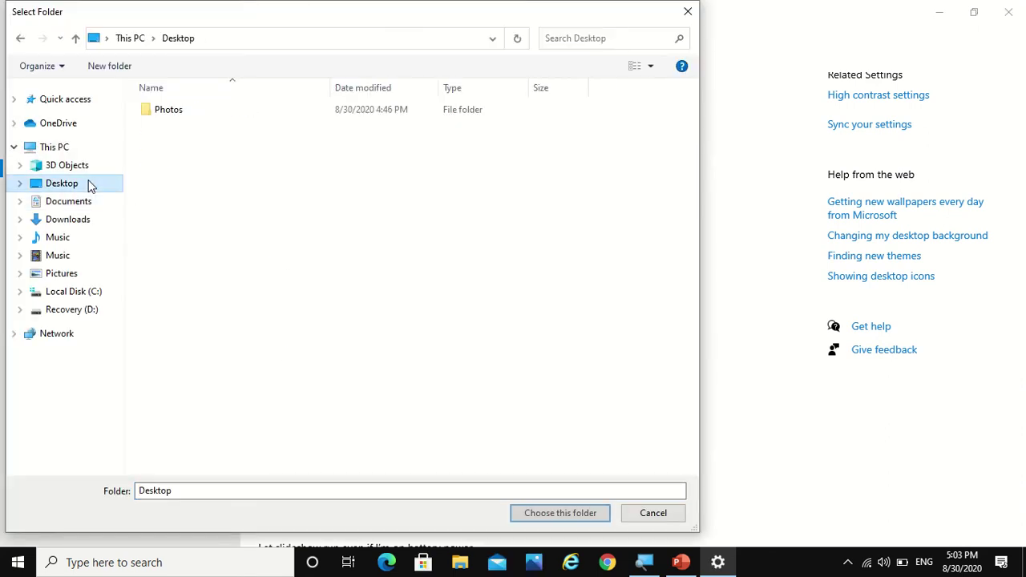
{"action": "left_click", "coordinate": [228, 114]}
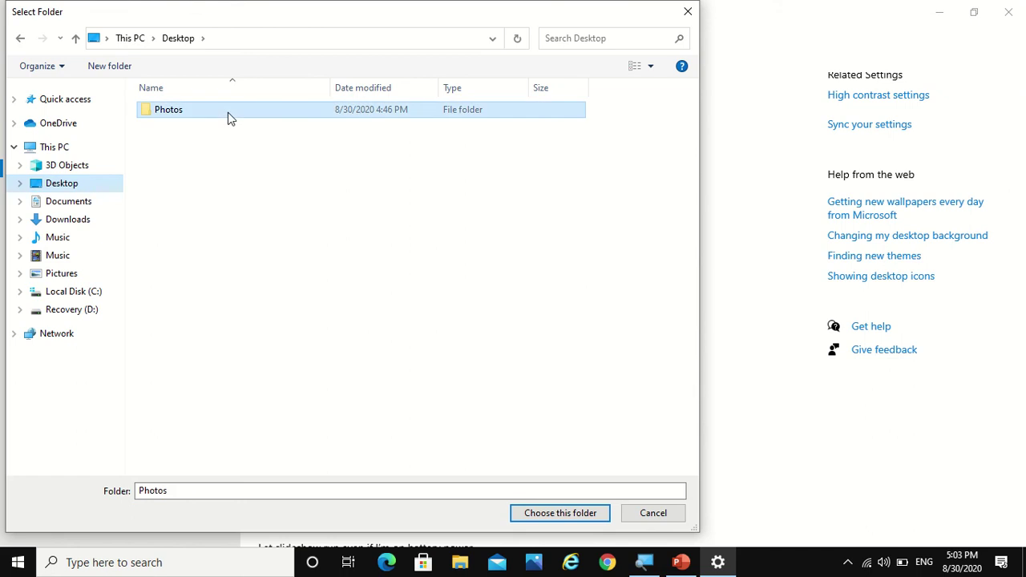
{"action": "left_click", "coordinate": [539, 520]}
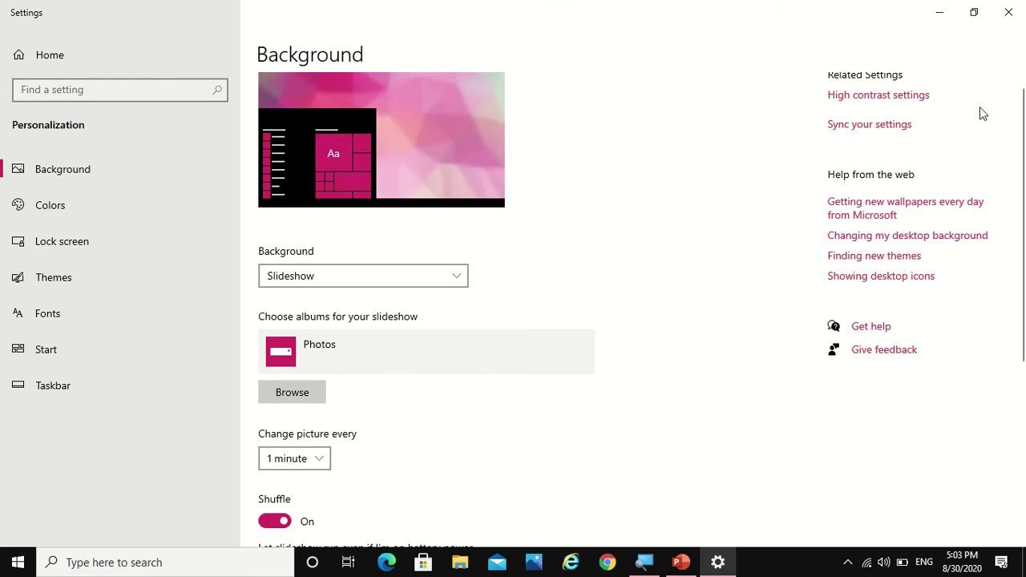
Minimize Settings and advance the slideshow three times to the mountain-lake picture.
{"action": "left_click", "coordinate": [940, 12]}
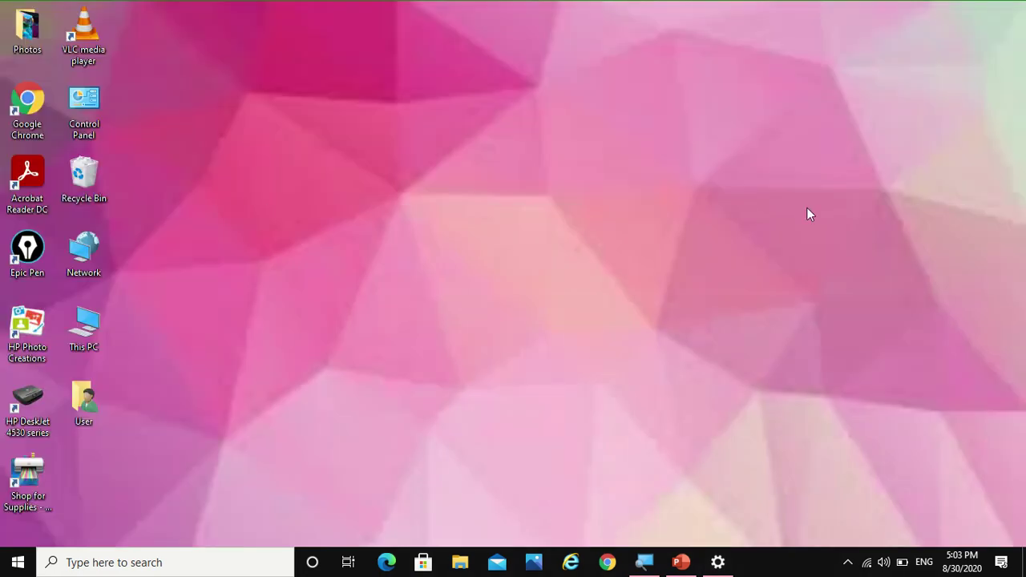
{"action": "right_click", "coordinate": [587, 215]}
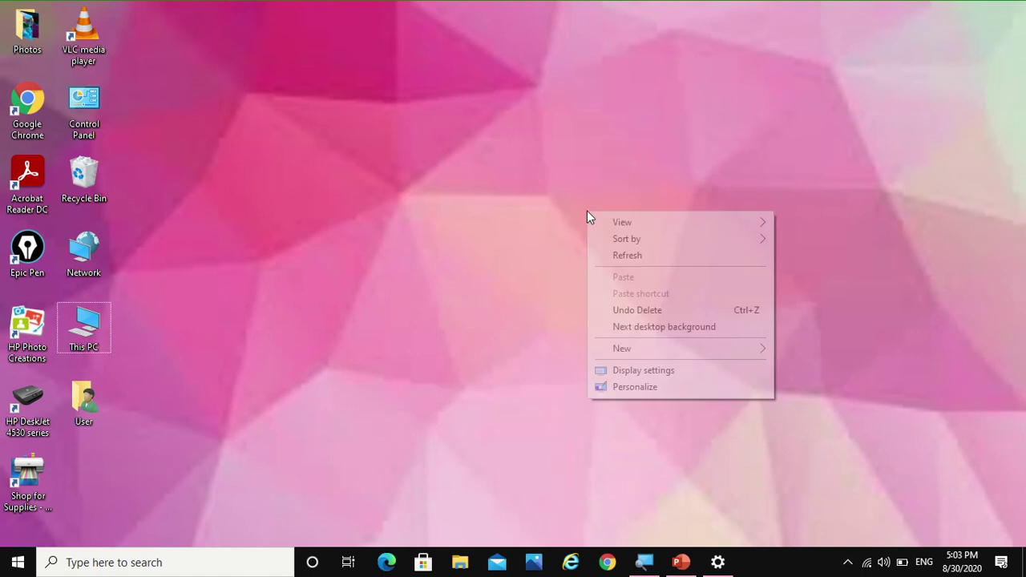
{"action": "left_click", "coordinate": [633, 327]}
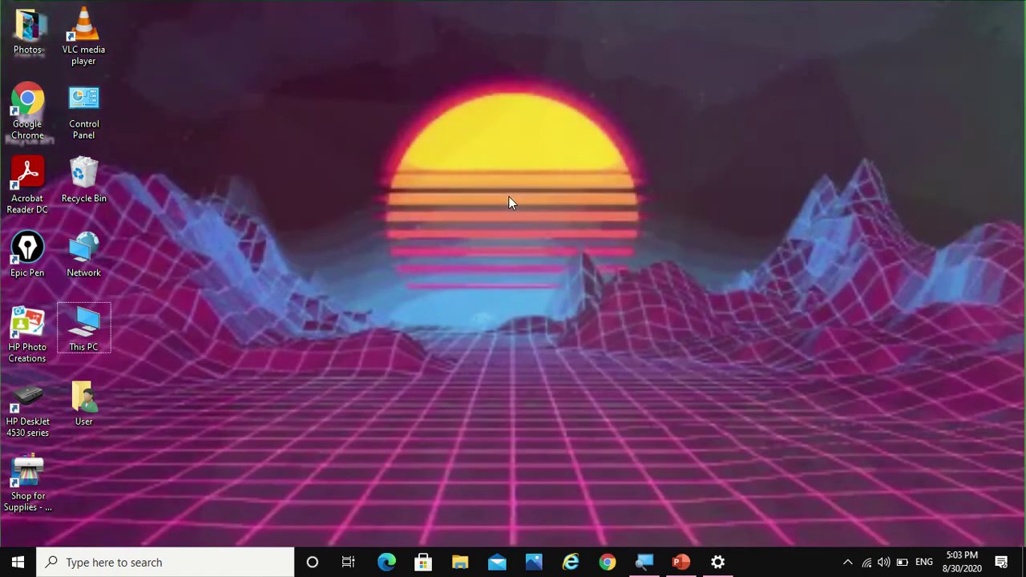
{"action": "right_click", "coordinate": [510, 196]}
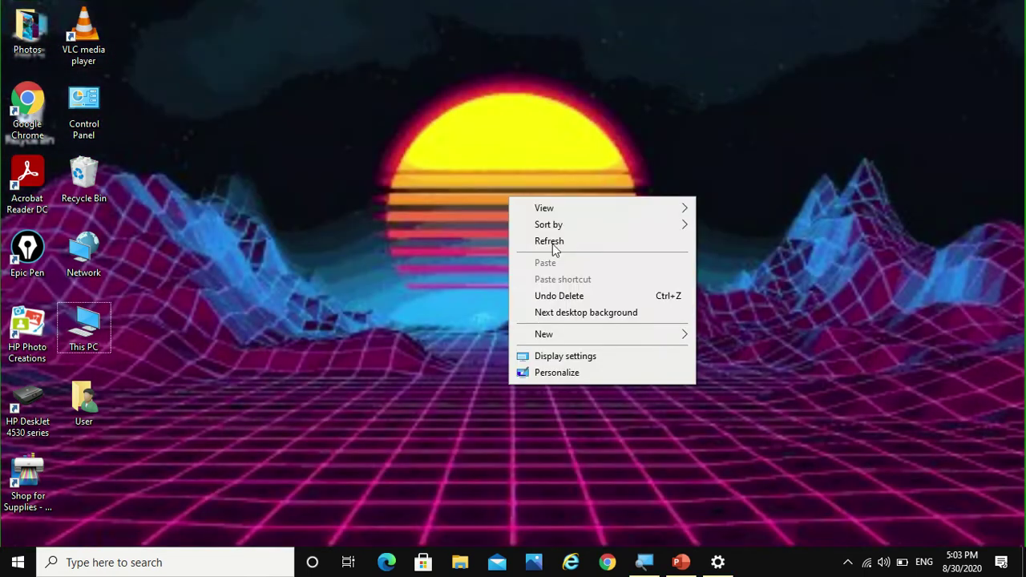
{"action": "left_click", "coordinate": [564, 314]}
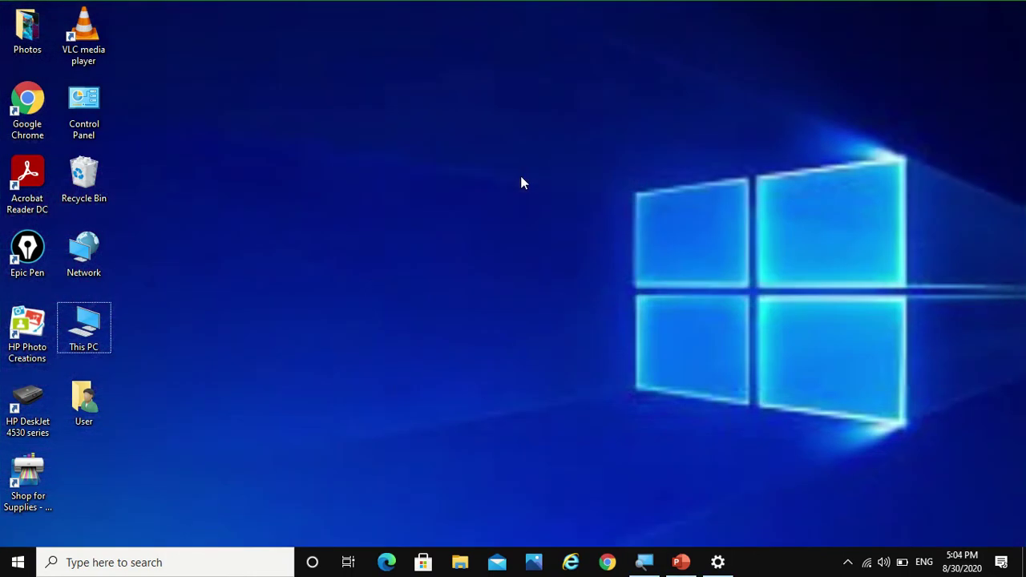
{"action": "right_click", "coordinate": [521, 176]}
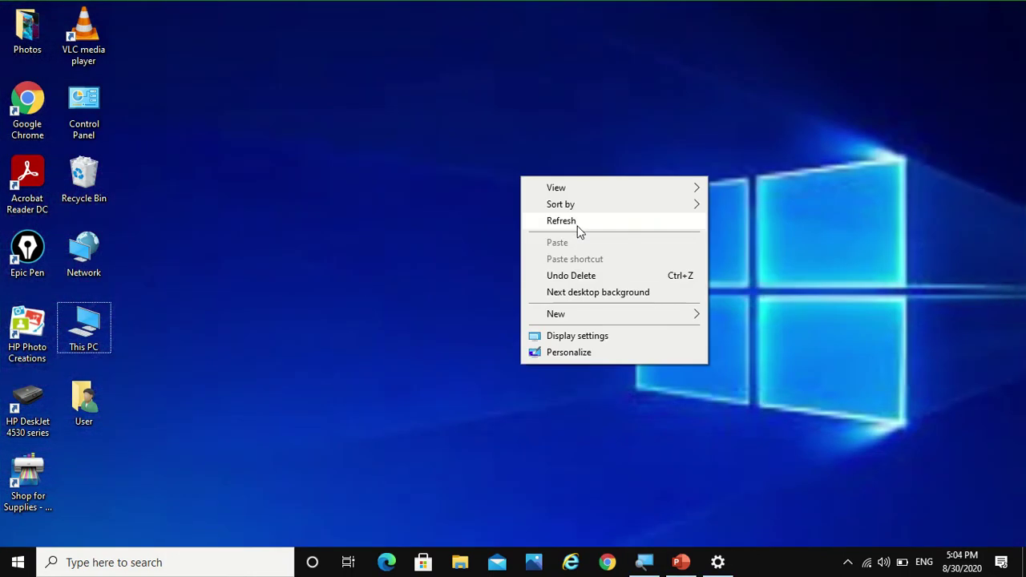
{"action": "left_click", "coordinate": [593, 292]}
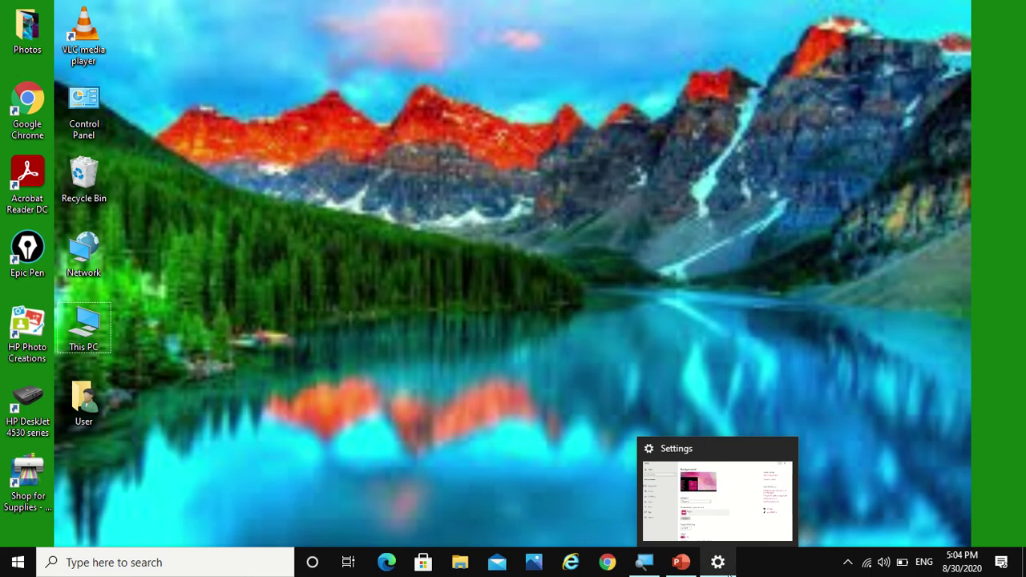
Set the slideshow picture fit to Fill and check the full-screen mountain-lake wallpaper.
{"action": "left_click", "coordinate": [719, 546]}
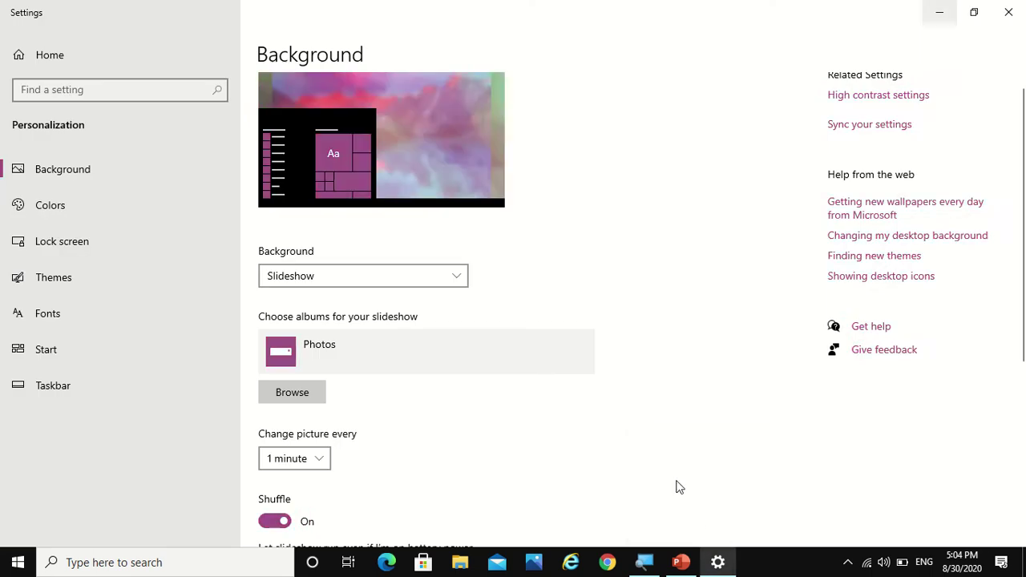
{"action": "scroll", "coordinate": [678, 487], "scroll_direction": "down", "scroll_amount": 2}
{"action": "scroll", "coordinate": [672, 464], "scroll_direction": "down", "scroll_amount": 2}
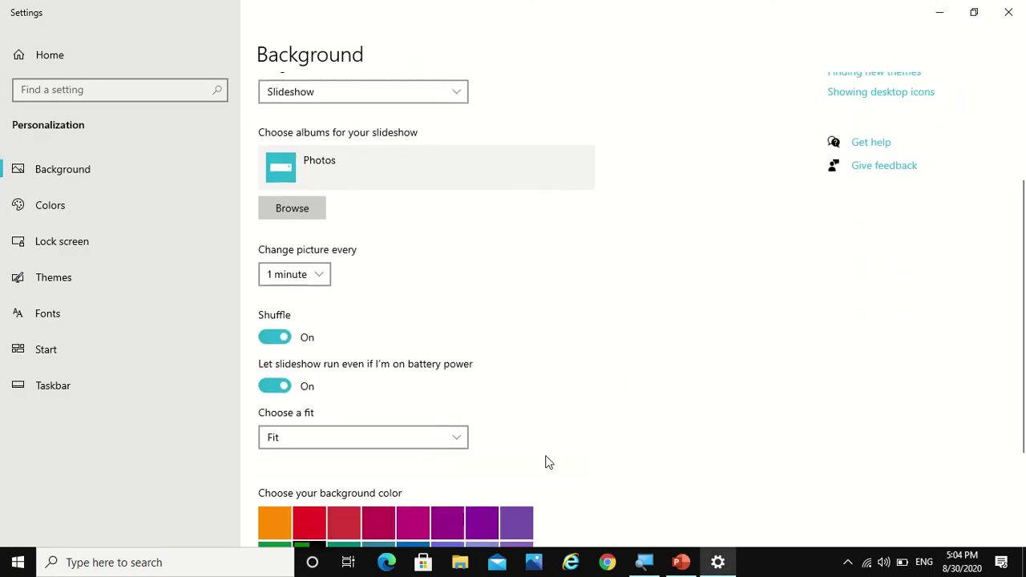
{"action": "left_click", "coordinate": [433, 444]}
{"action": "left_click", "coordinate": [420, 389]}
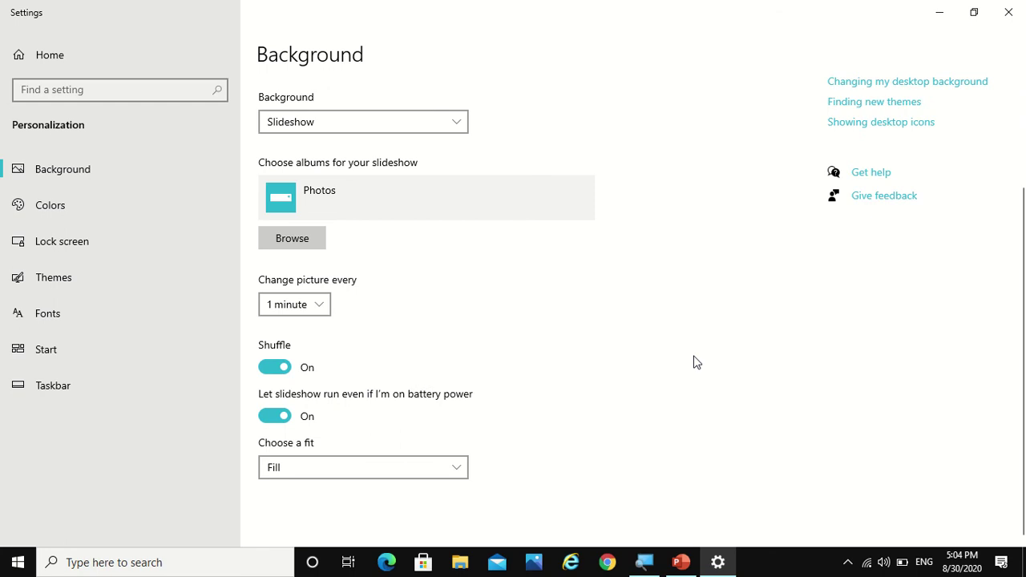
{"action": "scroll", "coordinate": [694, 361], "scroll_direction": "up", "scroll_amount": 4}
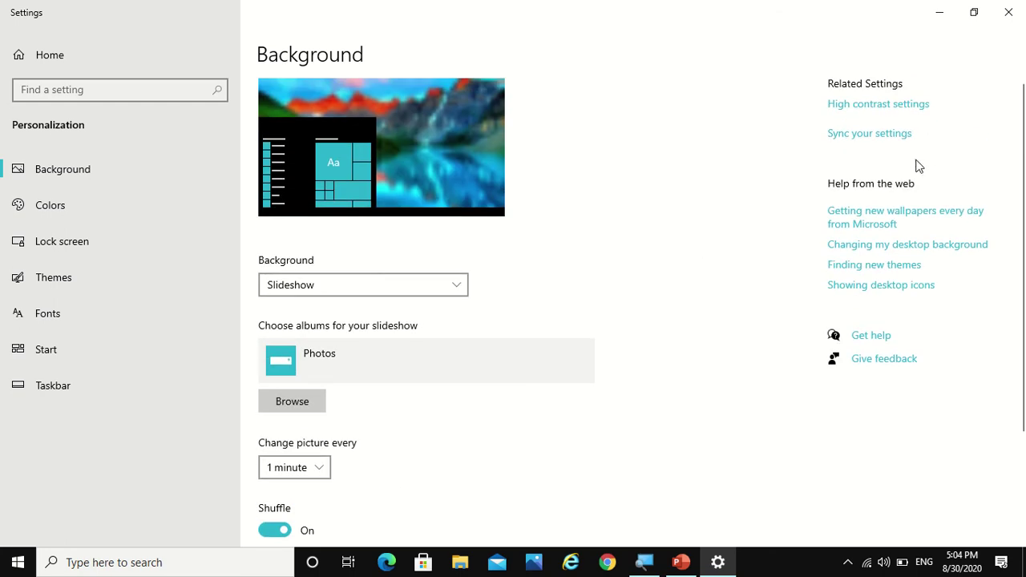
{"action": "left_click", "coordinate": [940, 18]}
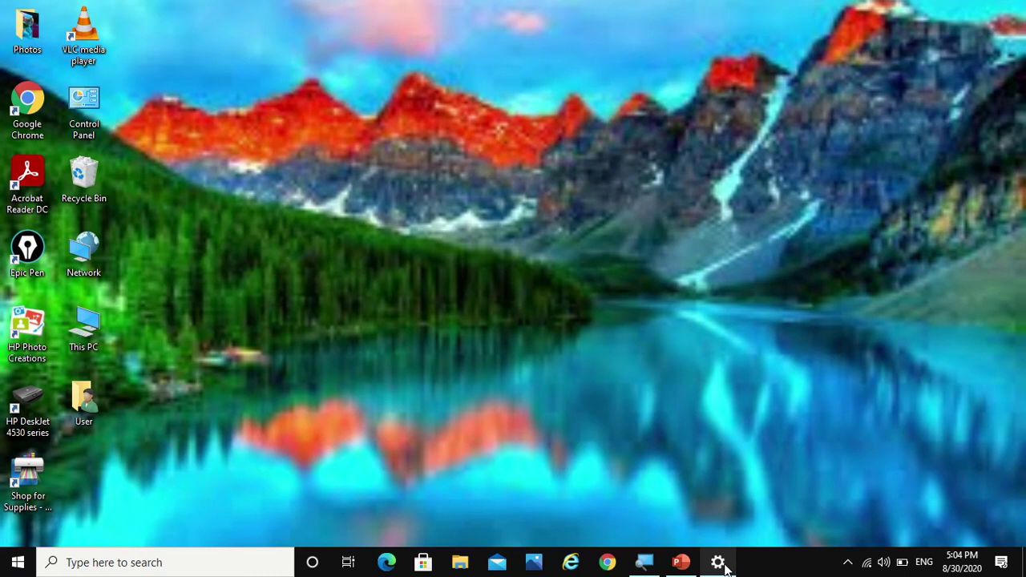
{"action": "mouse_move", "coordinate": [717, 562]}
{"action": "left_click", "coordinate": [723, 524]}
{"action": "scroll", "coordinate": [631, 478], "scroll_direction": "down", "scroll_amount": 1}
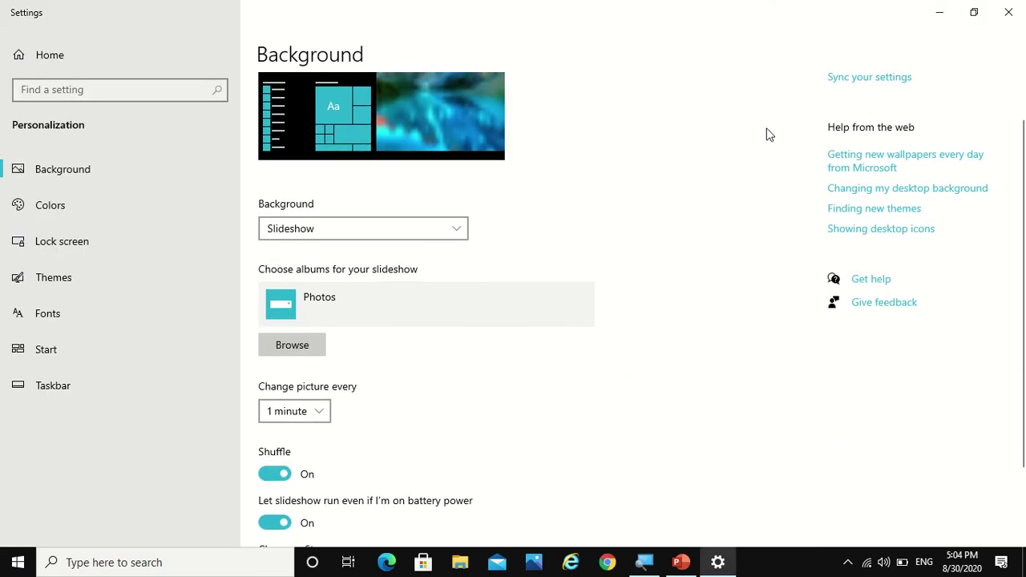
{"action": "left_click", "coordinate": [939, 14]}
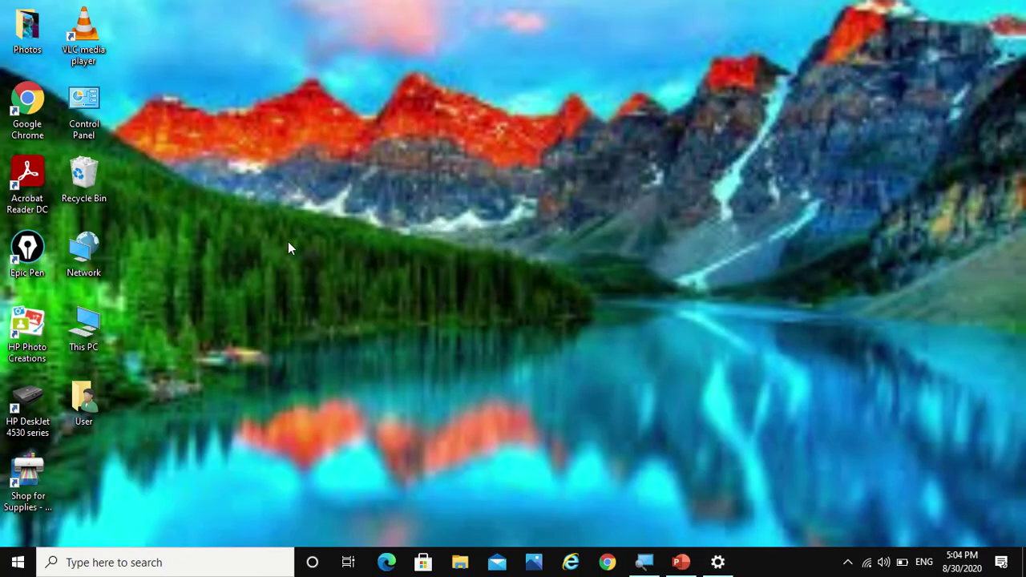
{"action": "double_click", "coordinate": [35, 50]}
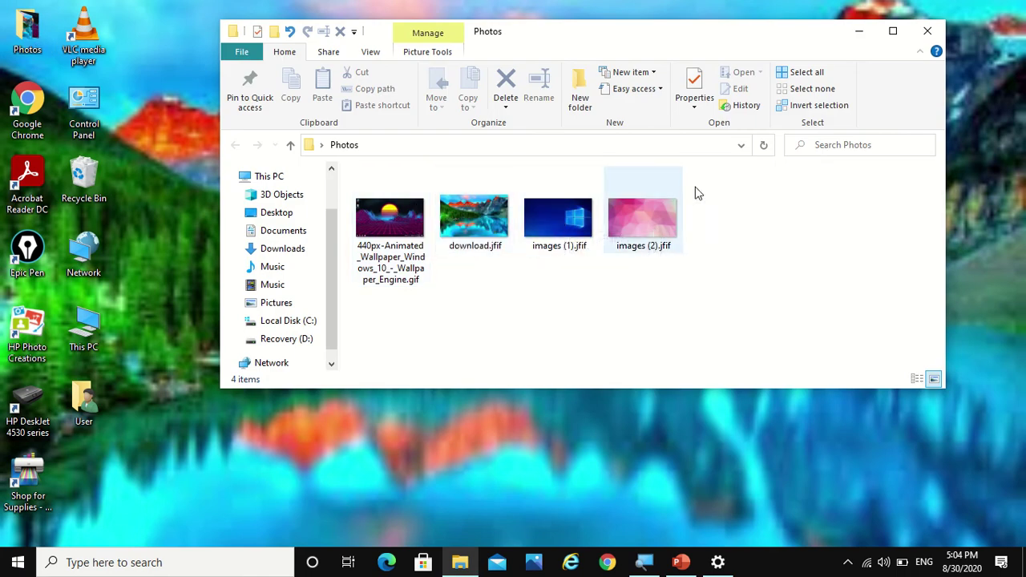
{"action": "left_click", "coordinate": [860, 35]}
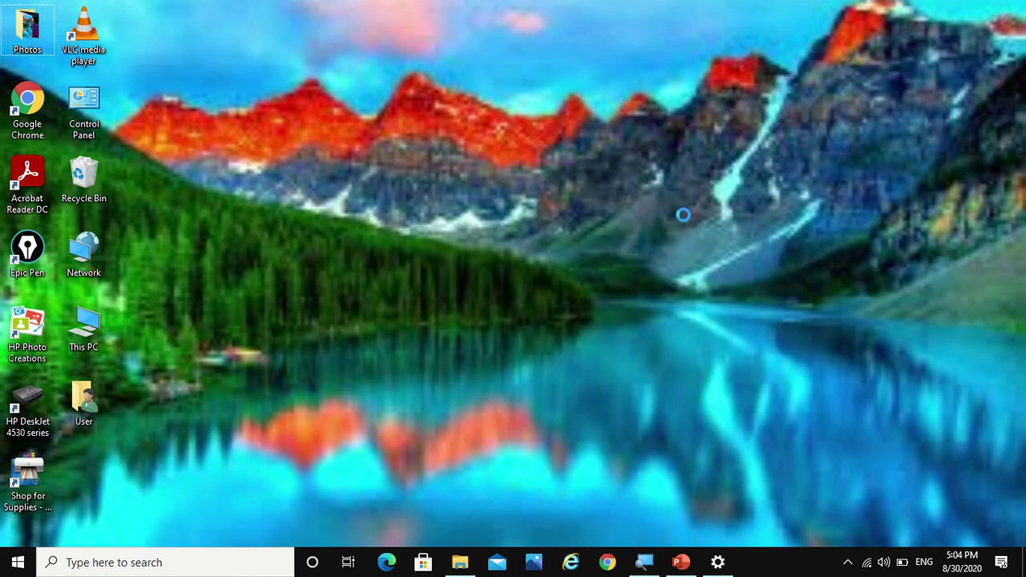
Advance the desktop slideshow repeatedly with Next desktop background until the synthwave sunset wallpaper shows.
{"action": "right_click", "coordinate": [624, 199]}
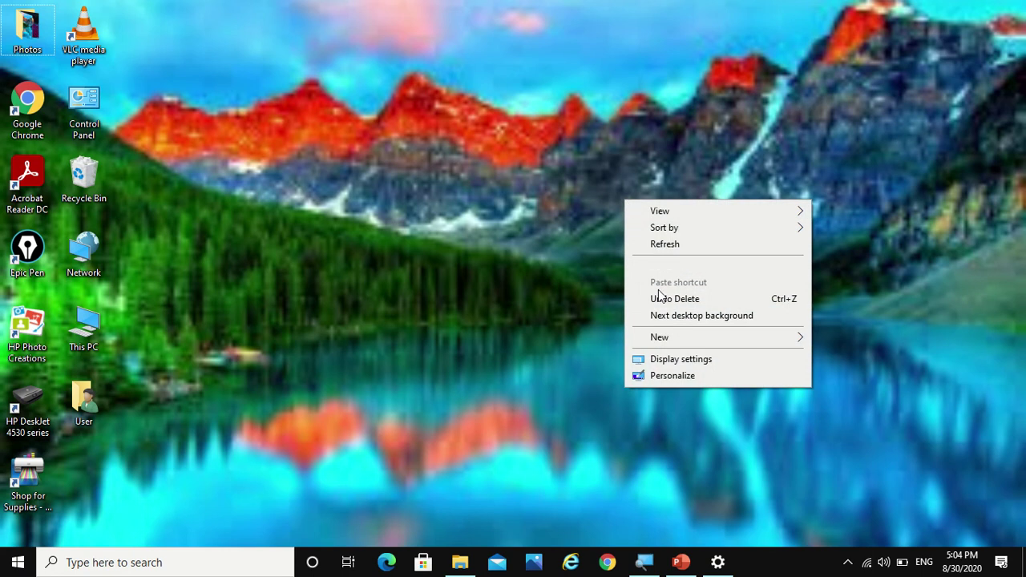
{"action": "left_click", "coordinate": [665, 325]}
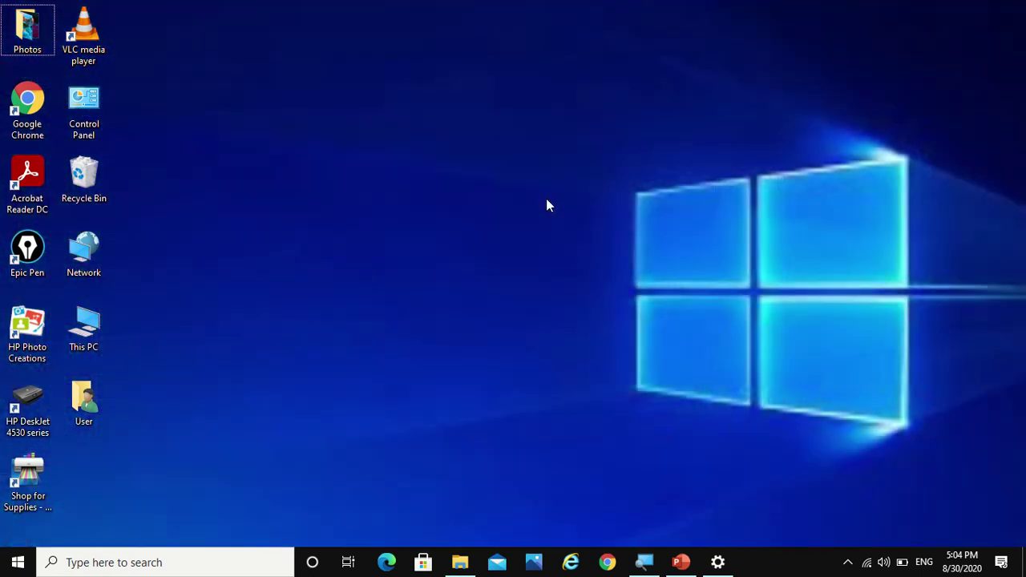
{"action": "right_click", "coordinate": [547, 200]}
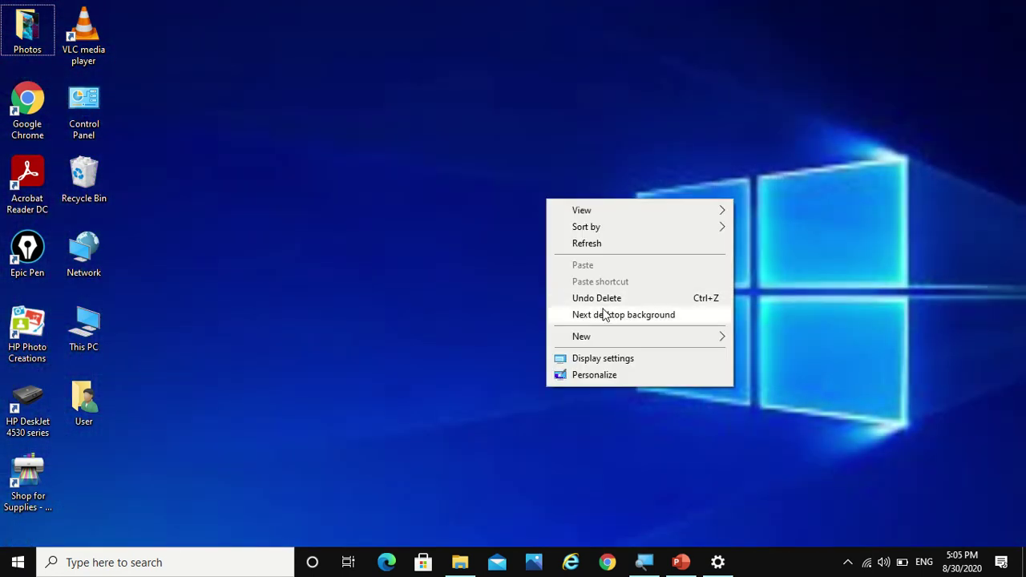
{"action": "left_click", "coordinate": [602, 315]}
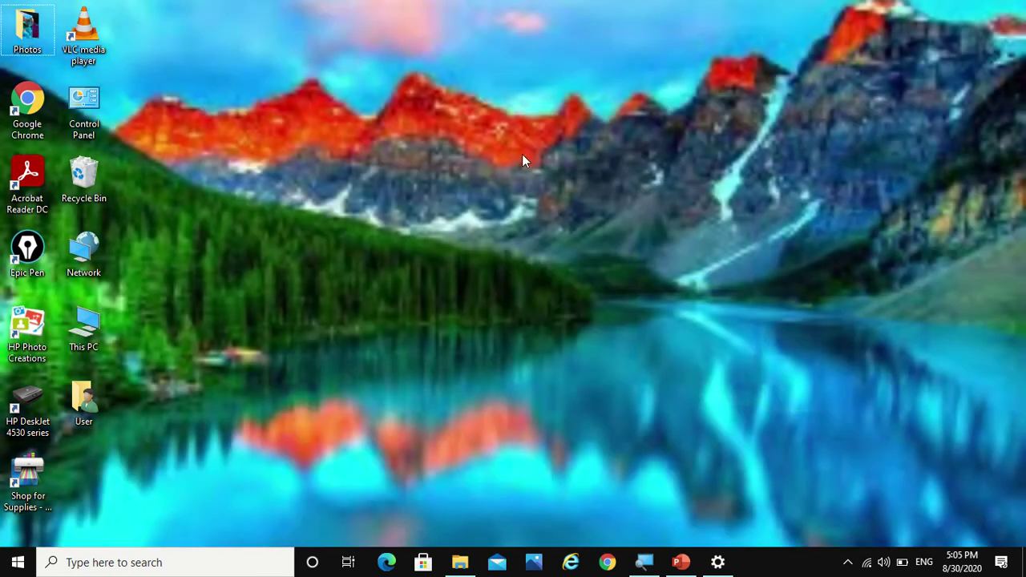
{"action": "right_click", "coordinate": [522, 154]}
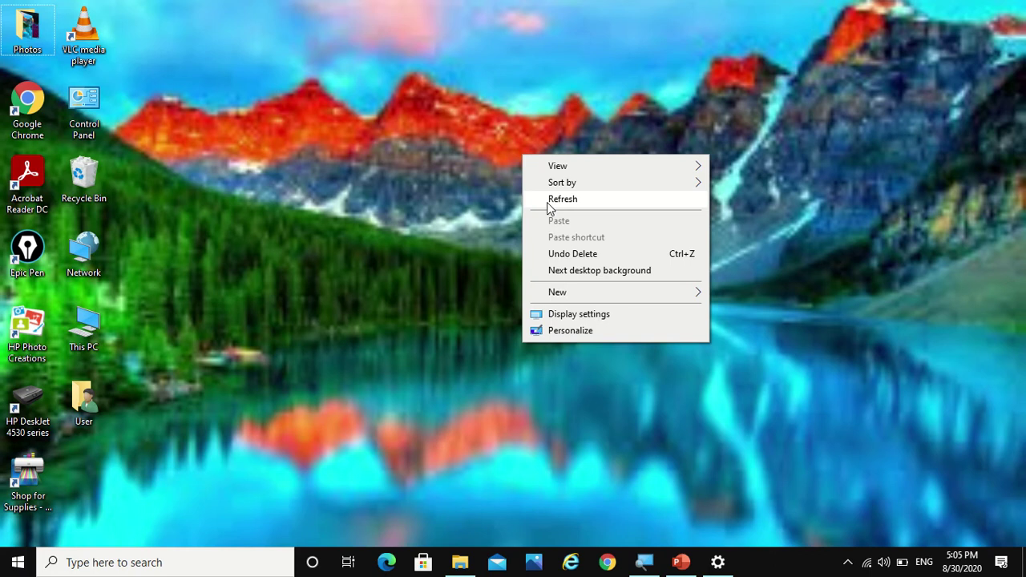
{"action": "left_click", "coordinate": [570, 273]}
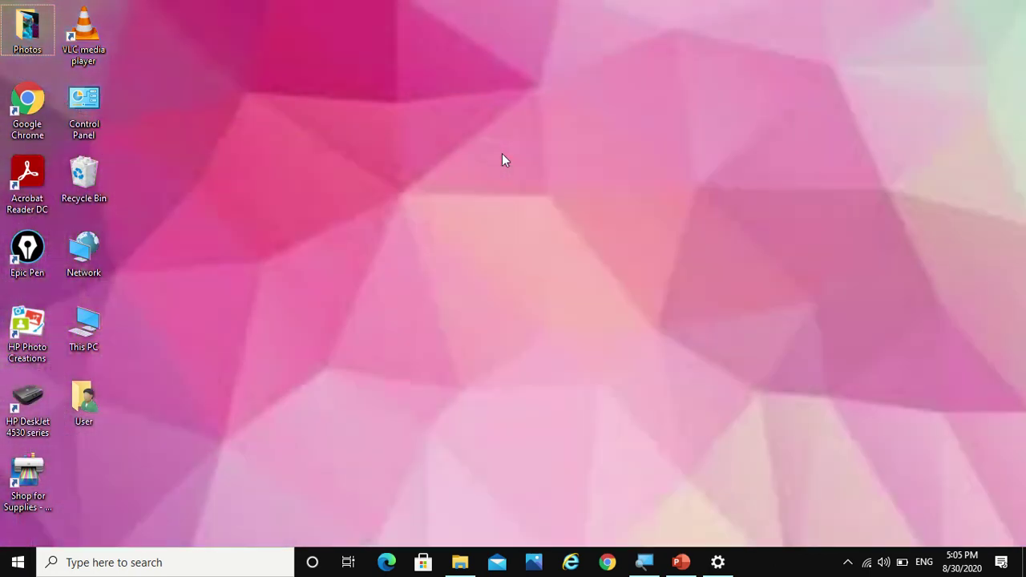
{"action": "right_click", "coordinate": [502, 154]}
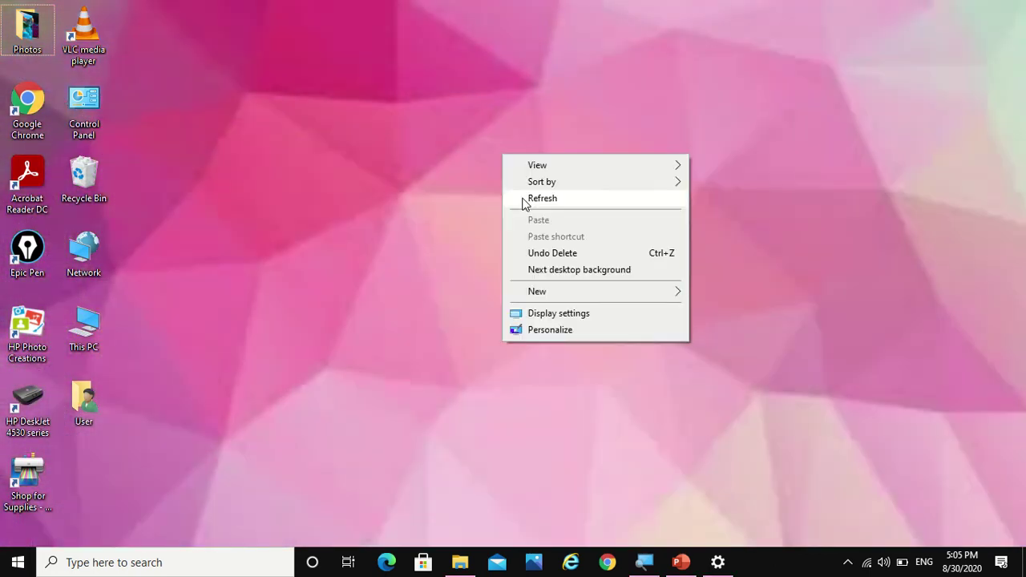
{"action": "left_click", "coordinate": [550, 270]}
{"action": "right_click", "coordinate": [531, 175]}
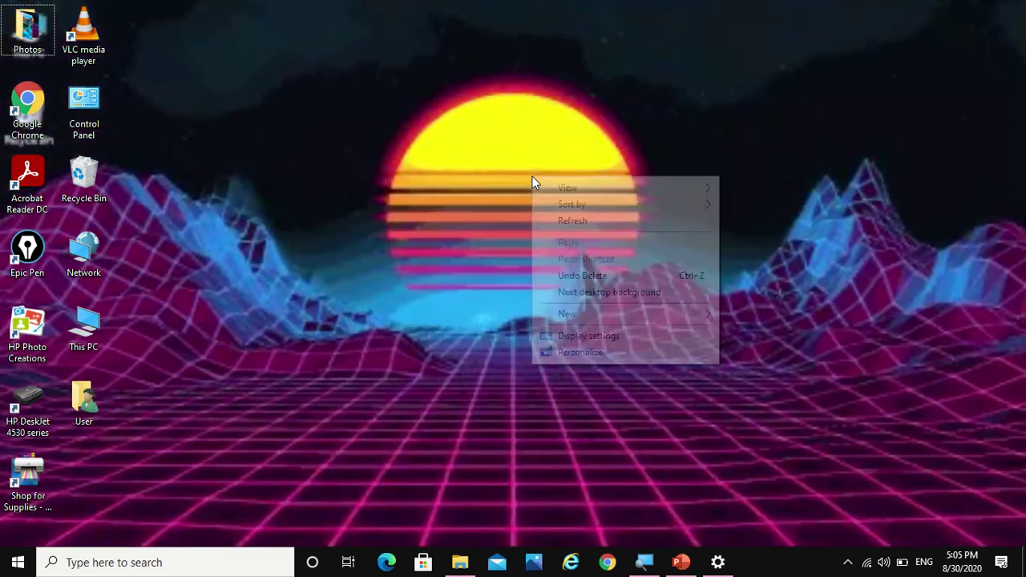
{"action": "left_click", "coordinate": [566, 291]}
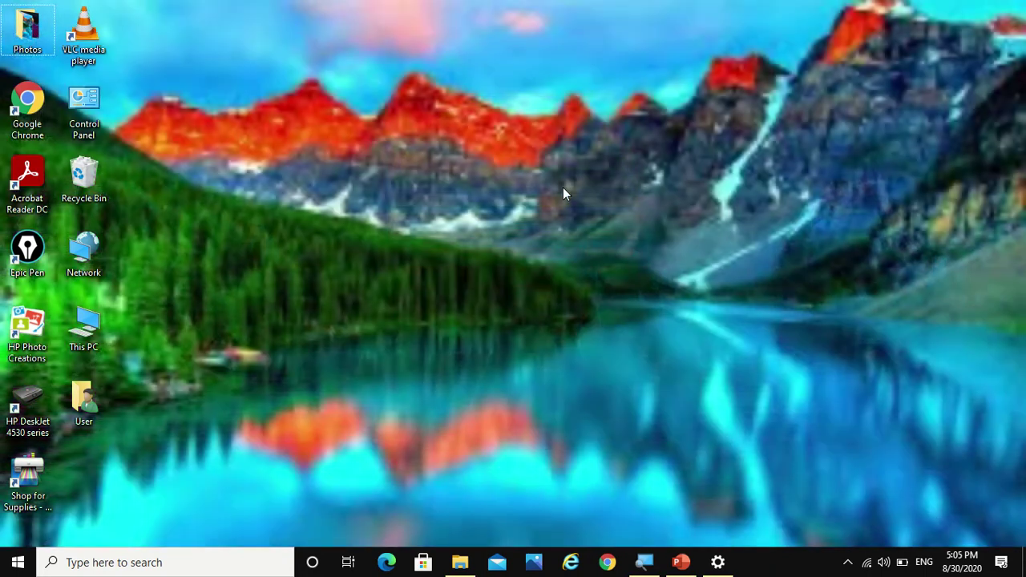
{"action": "right_click", "coordinate": [563, 187]}
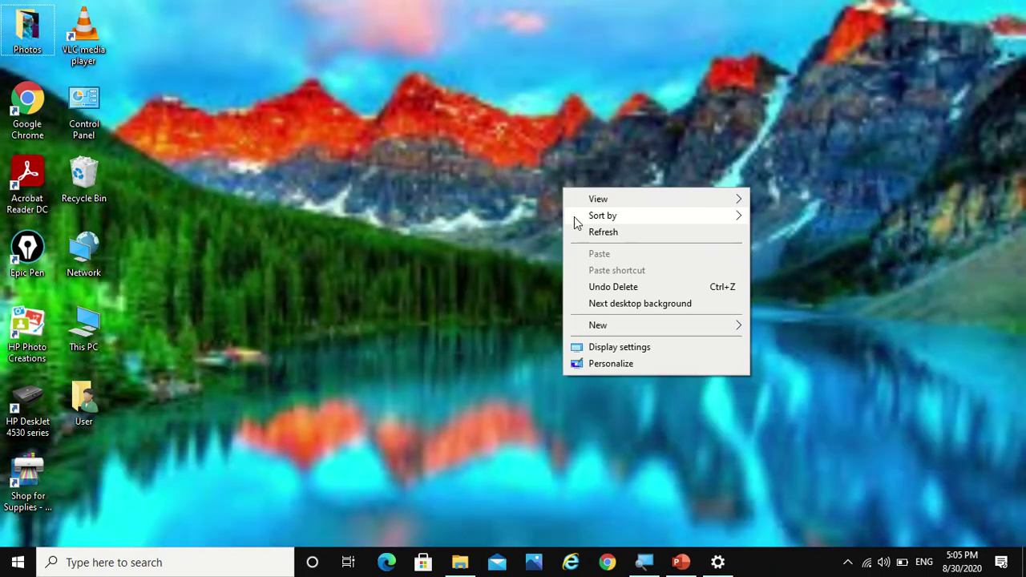
{"action": "left_click", "coordinate": [599, 304]}
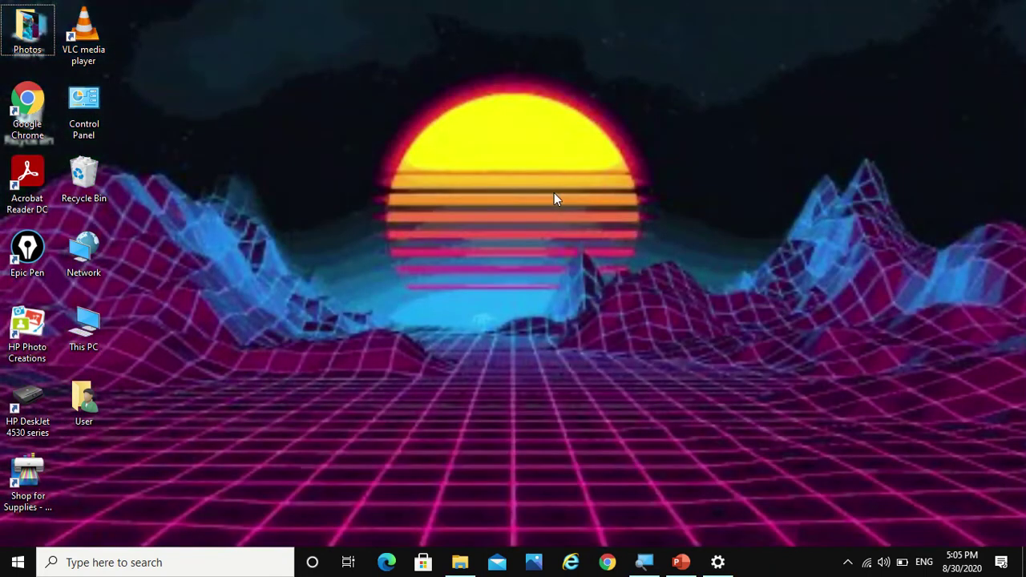
{"action": "right_click", "coordinate": [554, 192]}
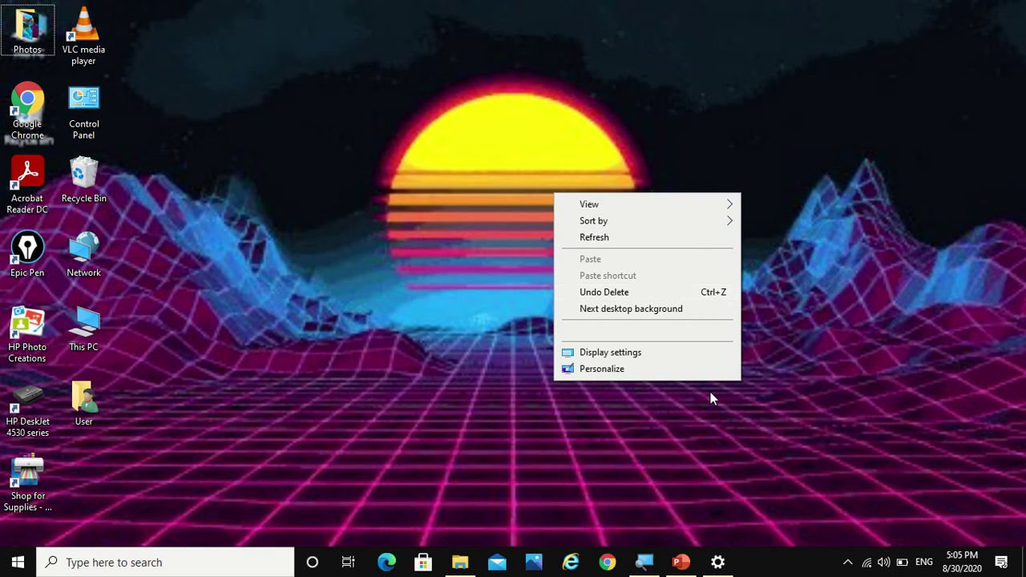
Bring the Background settings window forward, then minimize it to reveal the desktop.
{"action": "mouse_move", "coordinate": [723, 561]}
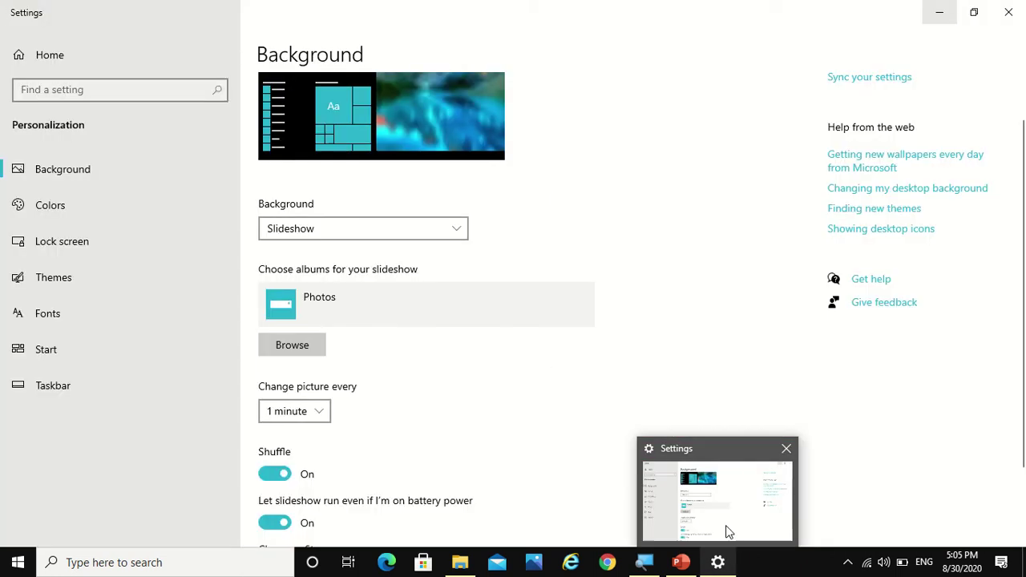
{"action": "left_click", "coordinate": [277, 476]}
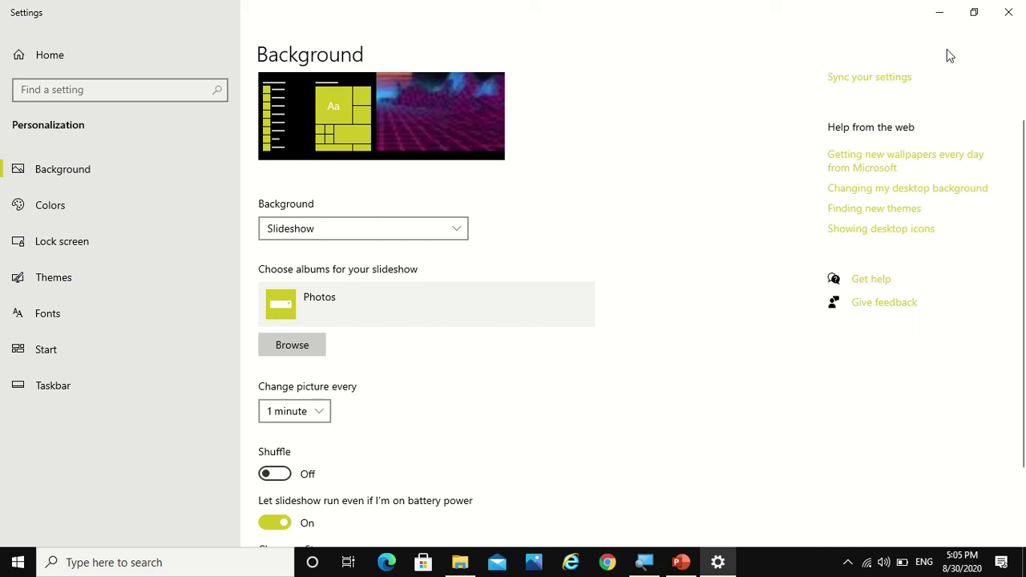
{"action": "left_click", "coordinate": [940, 14]}
Advance the desktop slideshow three times, past mountain-lake and default blue, to the pink polygon wallpaper.
{"action": "right_click", "coordinate": [582, 233]}
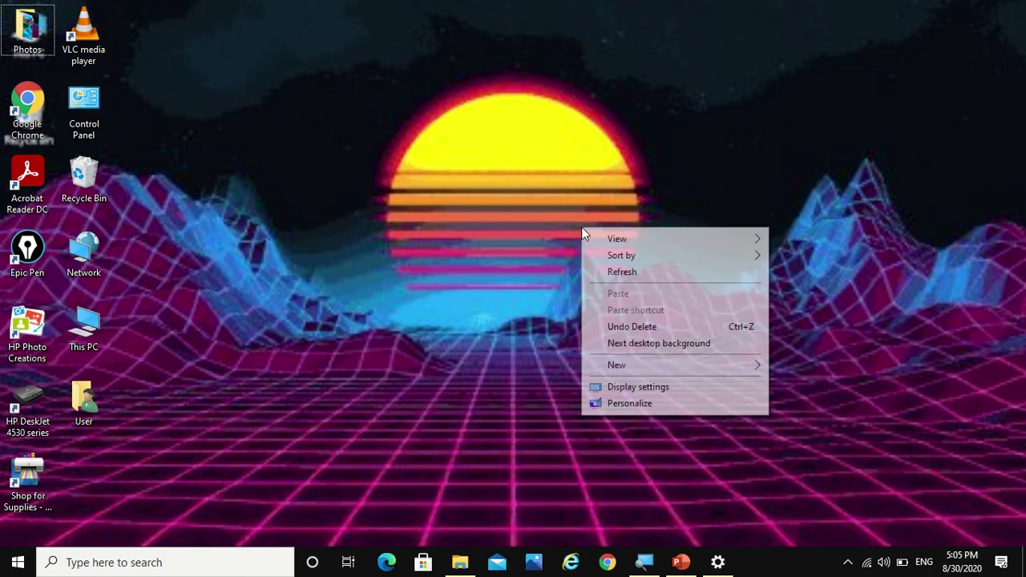
{"action": "left_click", "coordinate": [607, 343]}
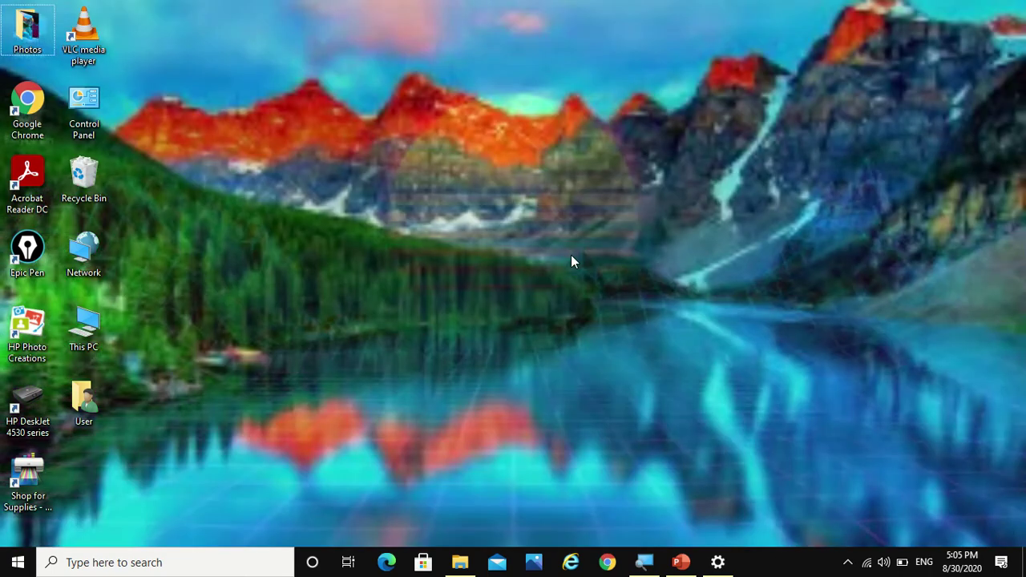
{"action": "right_click", "coordinate": [571, 255]}
{"action": "left_click", "coordinate": [619, 370]}
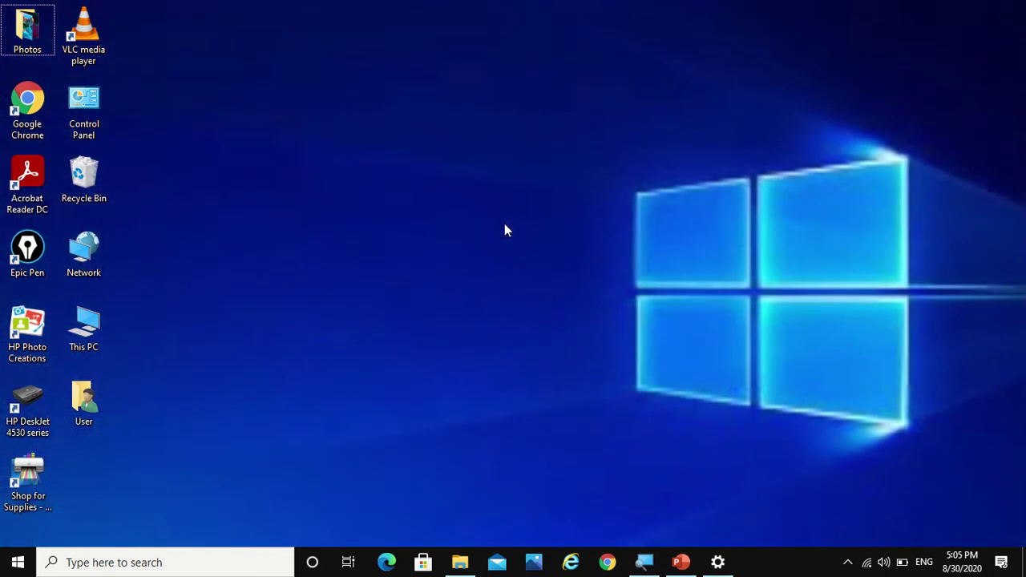
{"action": "right_click", "coordinate": [505, 225]}
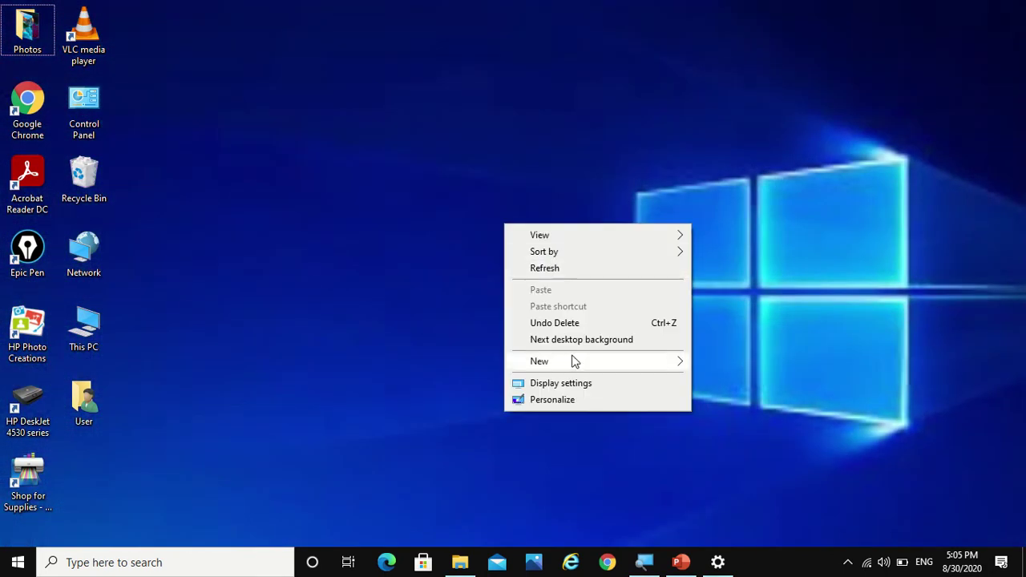
{"action": "left_click", "coordinate": [572, 343]}
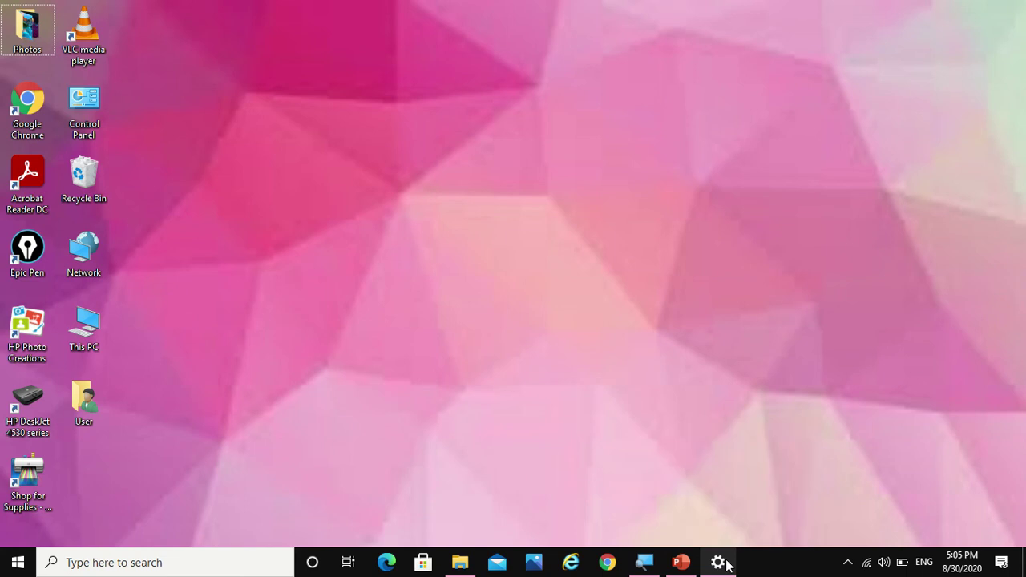
Return to the Background page and keep the Change picture every interval at 1 minute.
{"action": "left_click", "coordinate": [720, 516]}
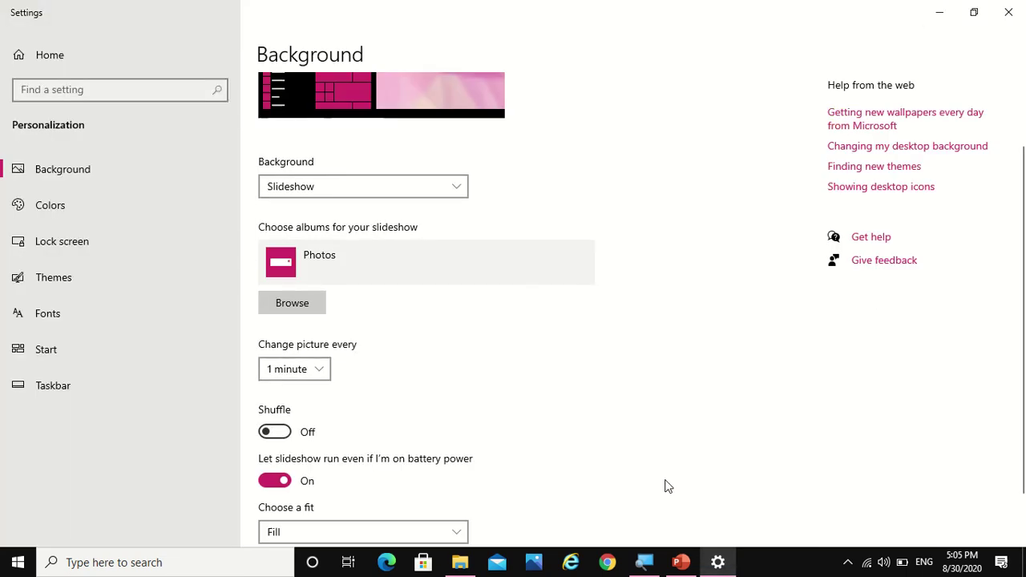
{"action": "scroll", "coordinate": [473, 433], "scroll_direction": "up", "scroll_amount": 1}
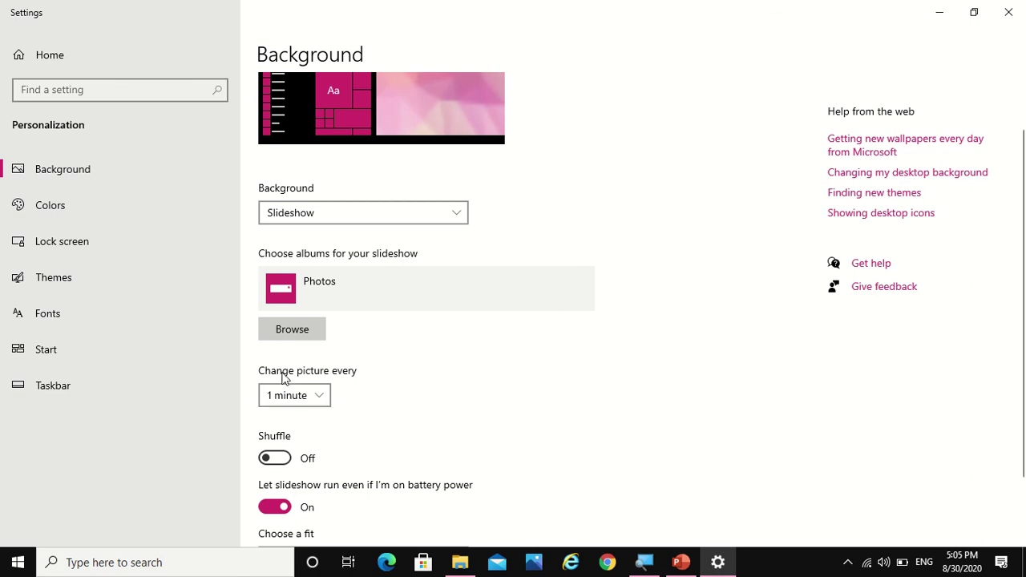
{"action": "left_click", "coordinate": [320, 398]}
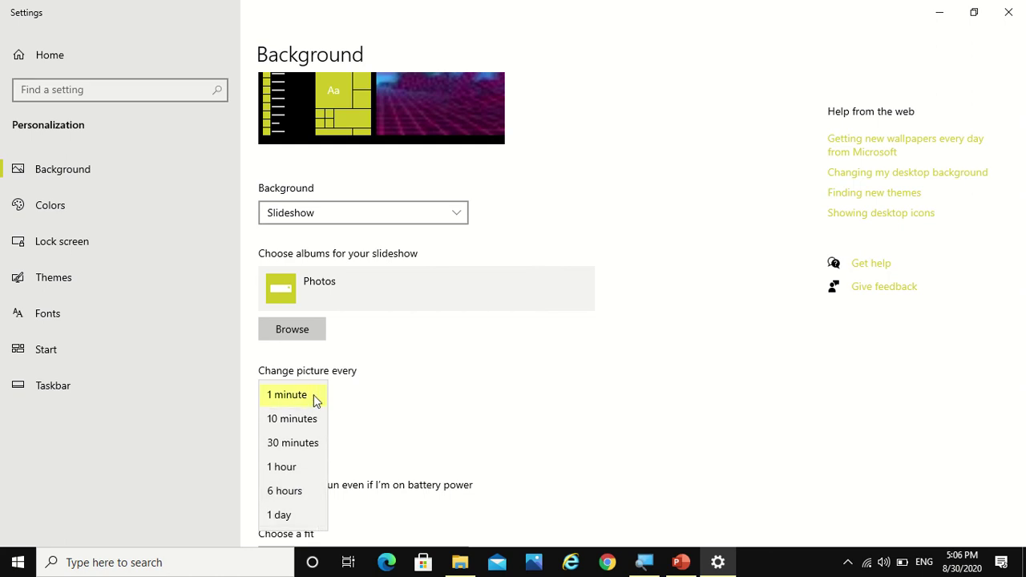
{"action": "left_click", "coordinate": [380, 392]}
{"action": "scroll", "coordinate": [381, 392], "scroll_direction": "down", "scroll_amount": 2}
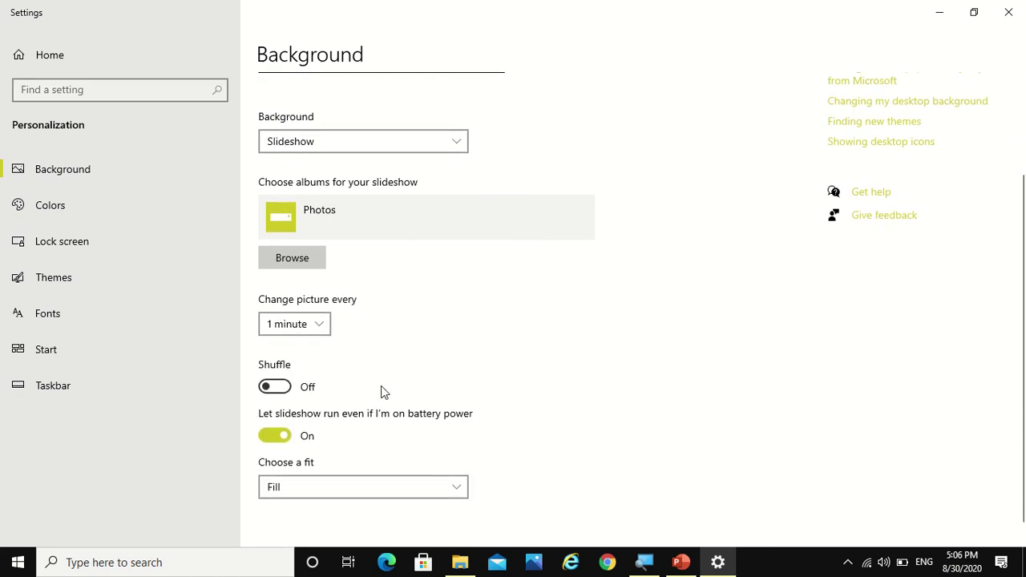
{"action": "scroll", "coordinate": [540, 337], "scroll_direction": "up", "scroll_amount": 3}
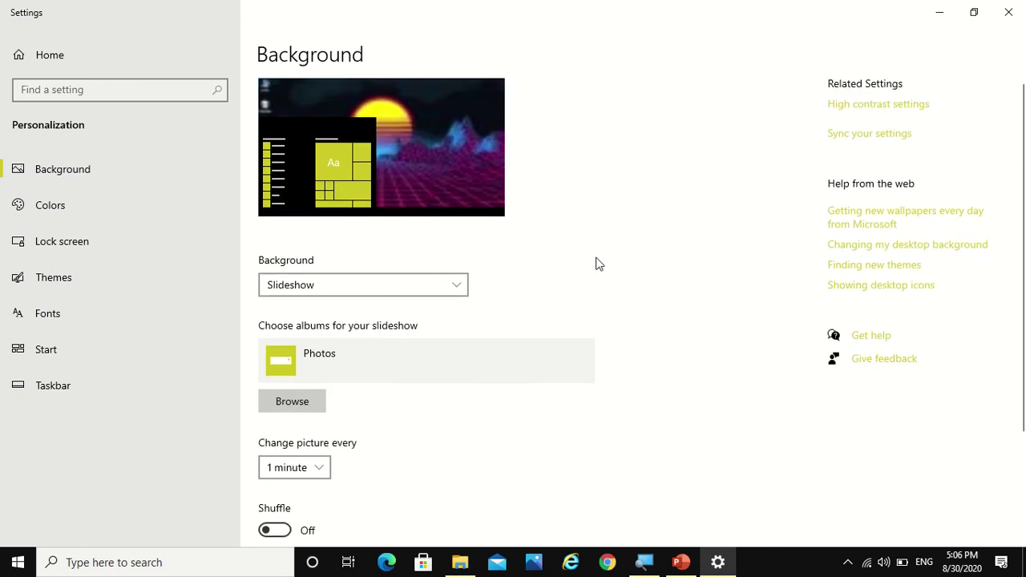
On the Colors page, set Windows and app modes to Light and turn Transparency effects On.
{"action": "left_click", "coordinate": [179, 204]}
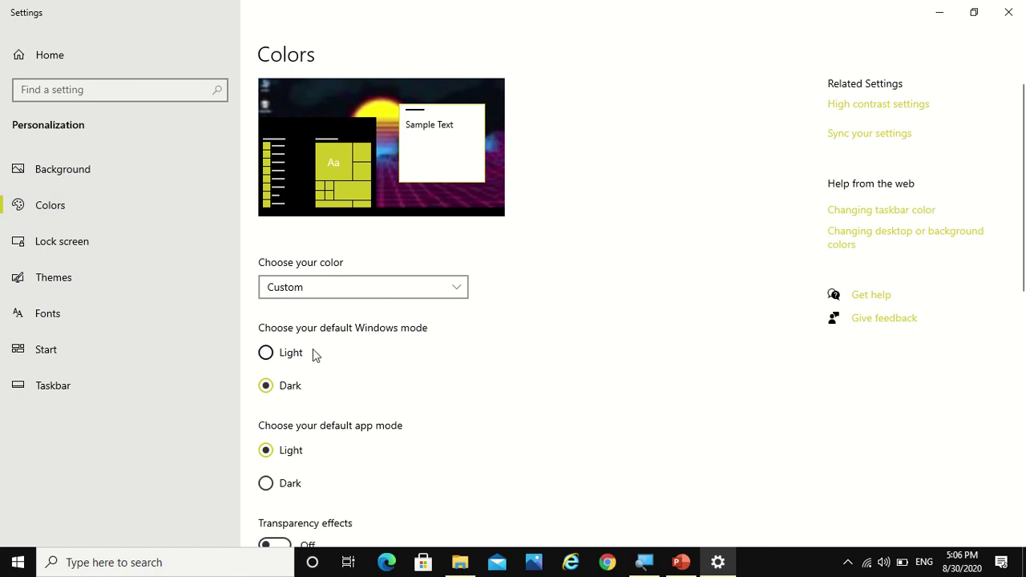
{"action": "left_click", "coordinate": [272, 353]}
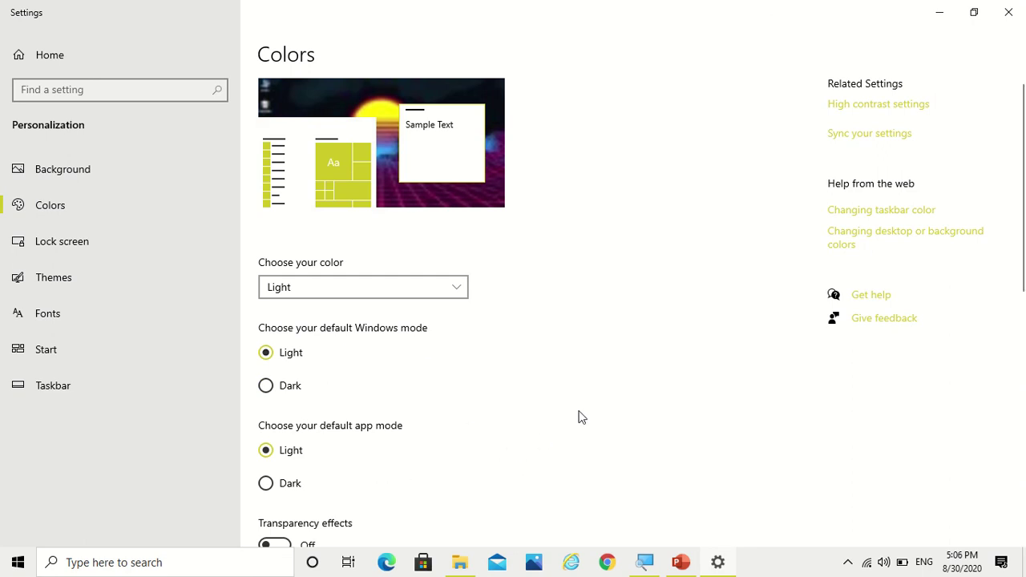
{"action": "scroll", "coordinate": [581, 417], "scroll_direction": "down", "scroll_amount": 1}
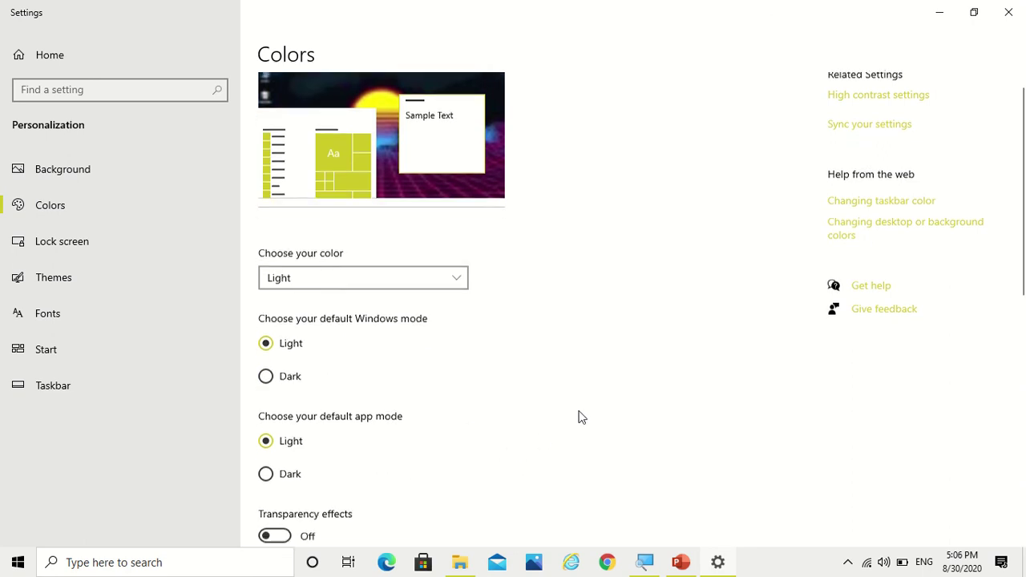
{"action": "scroll", "coordinate": [491, 423], "scroll_direction": "down", "scroll_amount": 2}
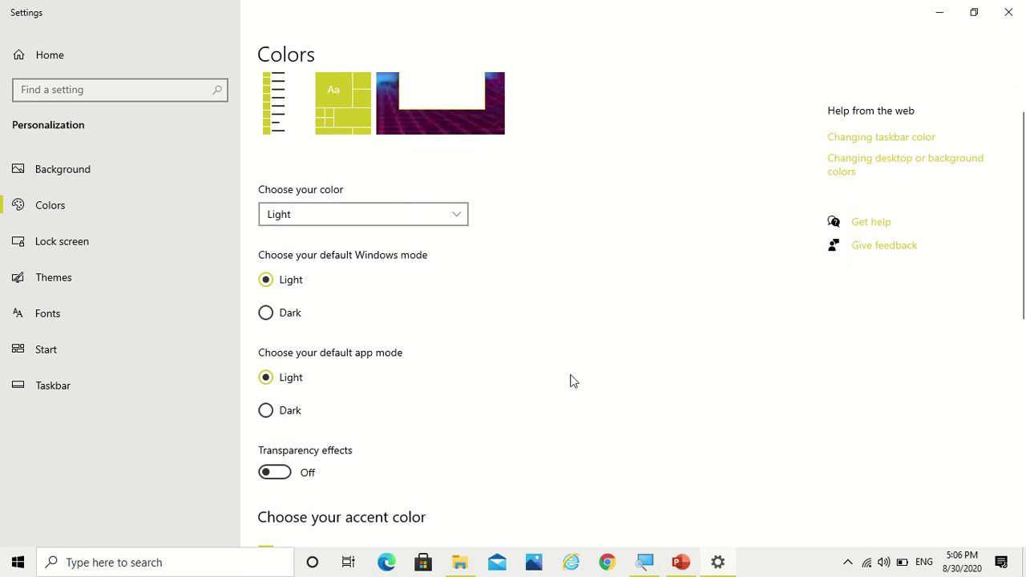
{"action": "left_click", "coordinate": [267, 416]}
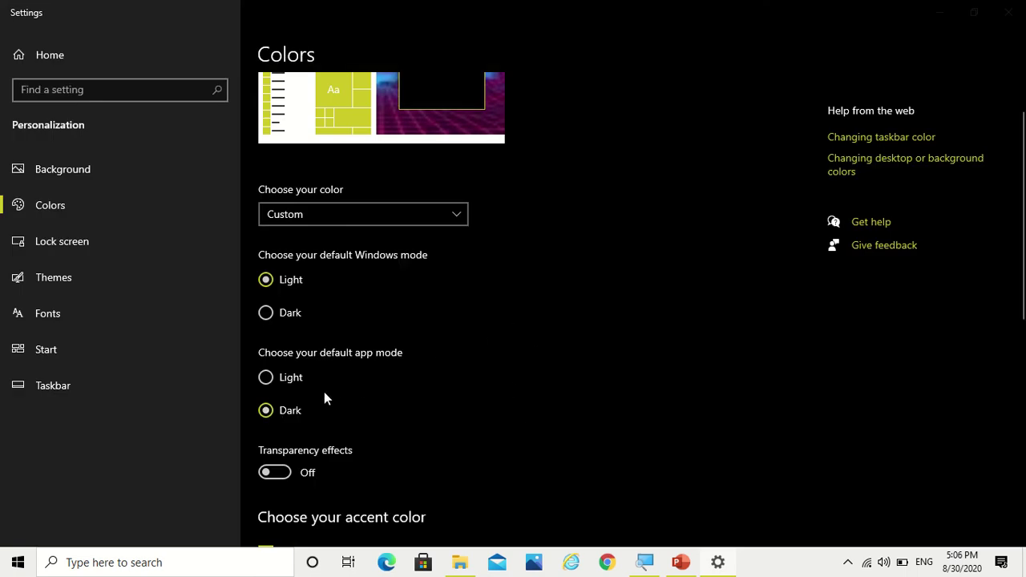
{"action": "left_click", "coordinate": [272, 383]}
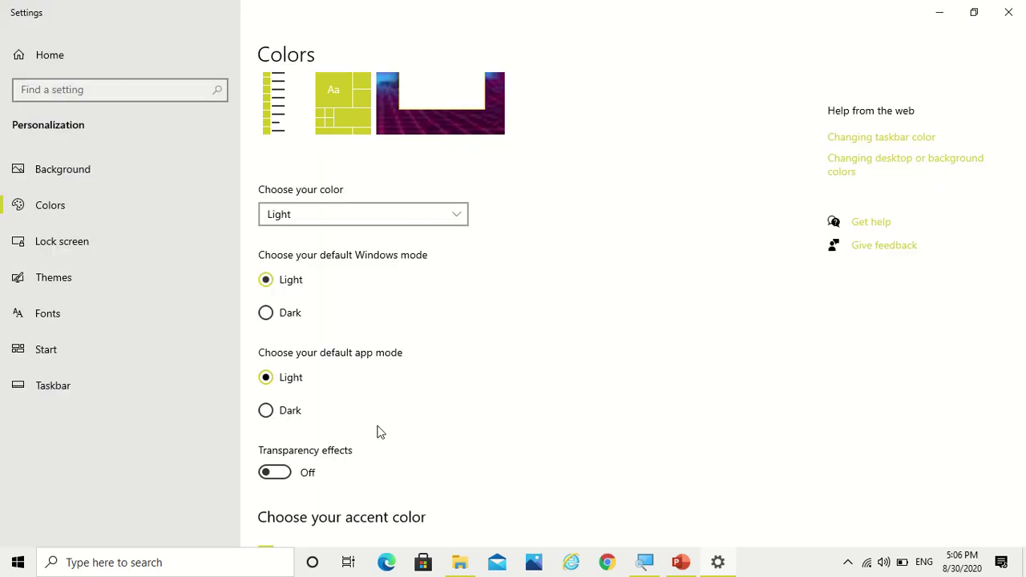
{"action": "left_click", "coordinate": [270, 472]}
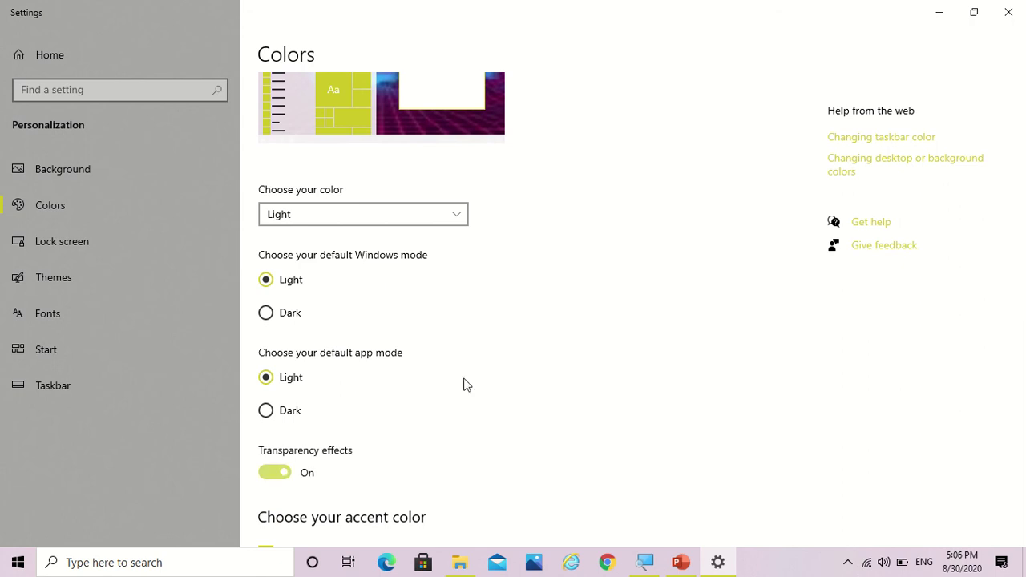
{"action": "scroll", "coordinate": [463, 385], "scroll_direction": "down", "scroll_amount": 3}
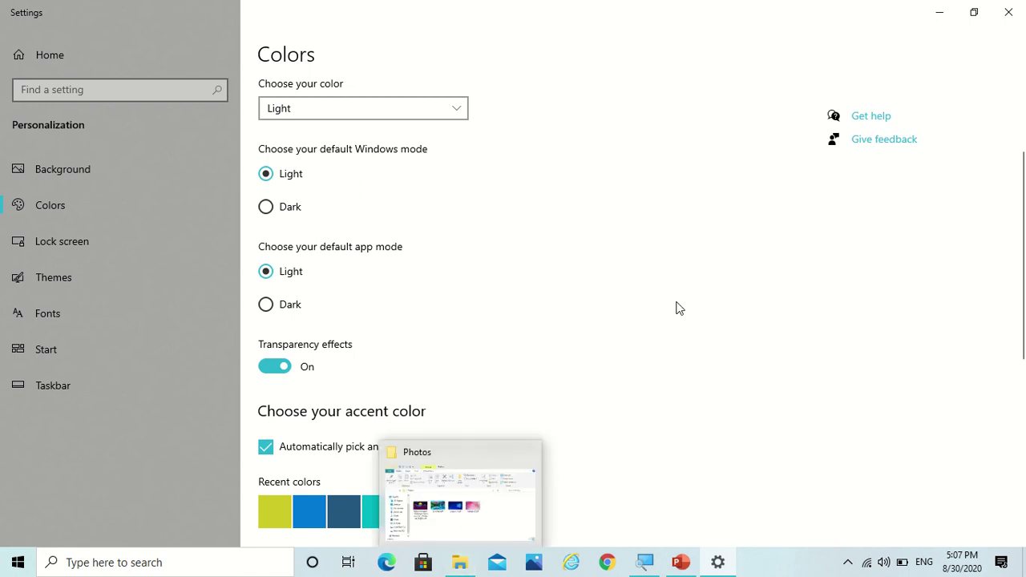
Turn off automatic accent picking, choose the blue swatch, and show it on title bars and window borders.
{"action": "scroll", "coordinate": [676, 308], "scroll_direction": "down", "scroll_amount": 1}
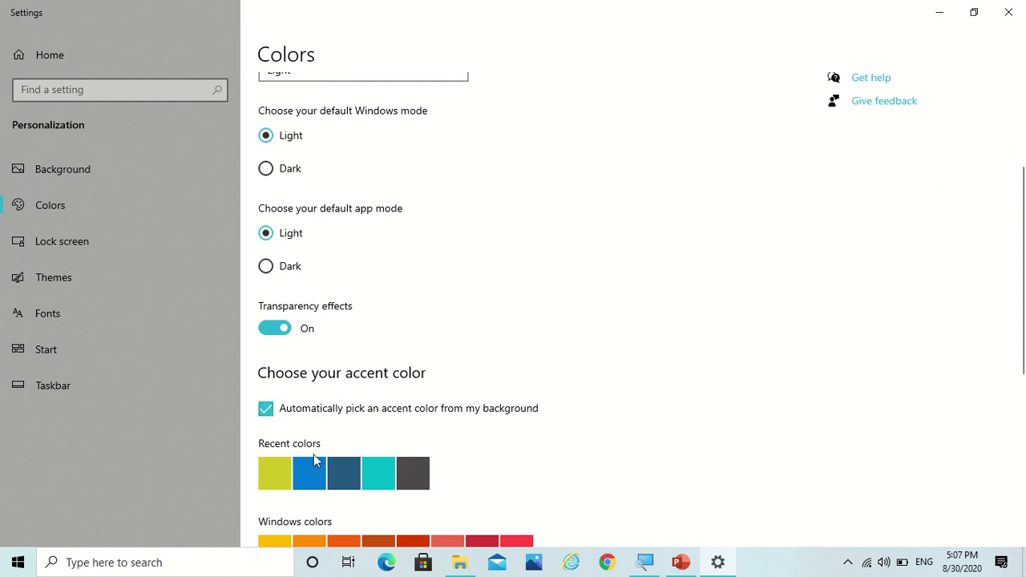
{"action": "left_click", "coordinate": [266, 410]}
{"action": "left_click", "coordinate": [303, 470]}
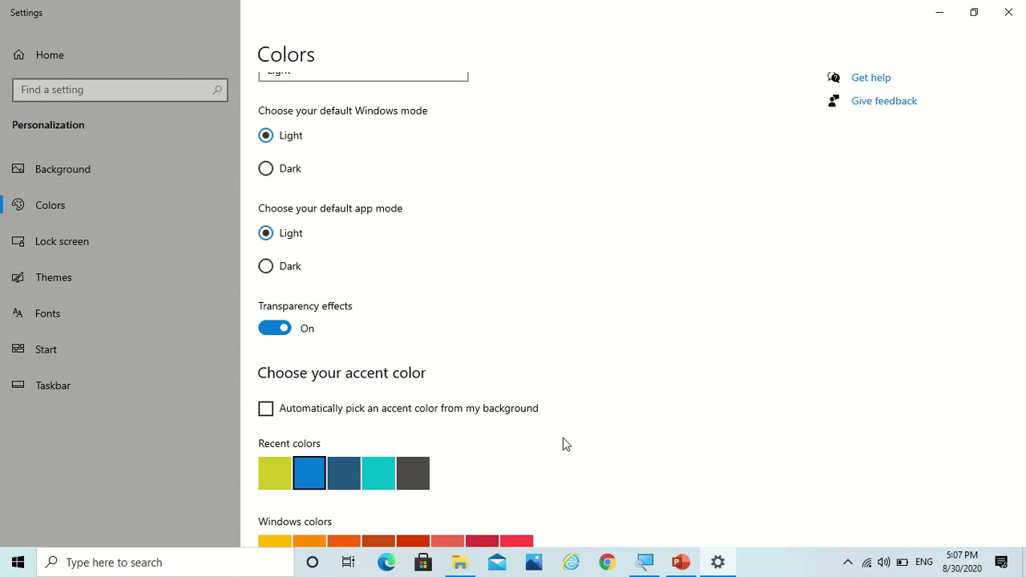
{"action": "scroll", "coordinate": [566, 418], "scroll_direction": "down", "scroll_amount": 3}
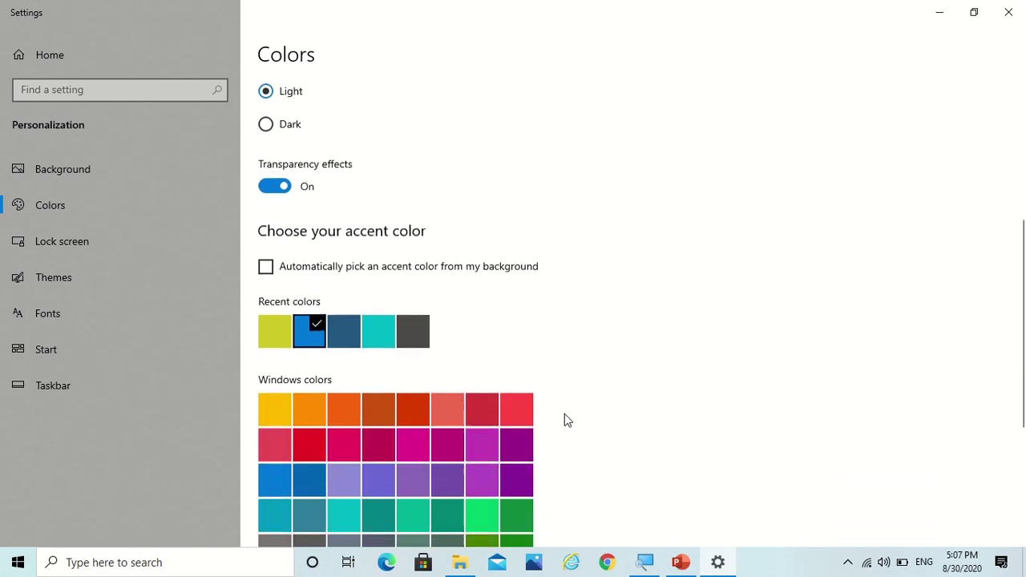
{"action": "scroll", "coordinate": [602, 390], "scroll_direction": "down", "scroll_amount": 2}
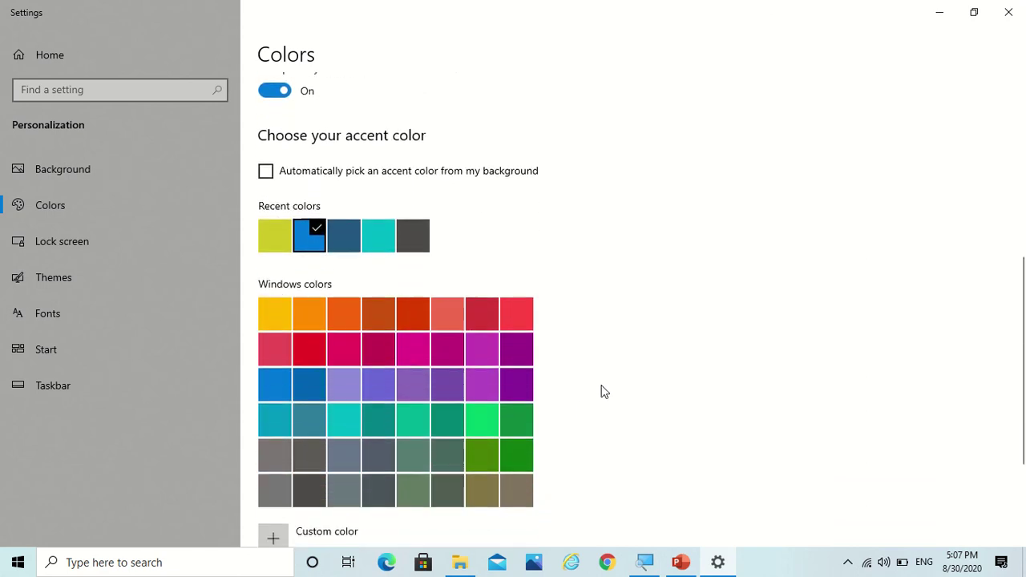
{"action": "scroll", "coordinate": [603, 390], "scroll_direction": "down", "scroll_amount": 1}
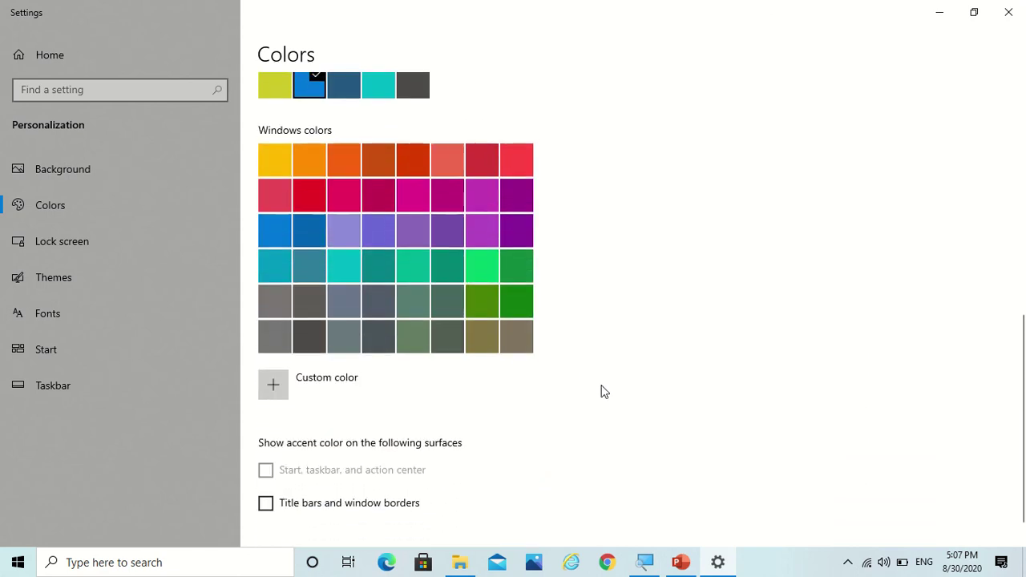
{"action": "left_click", "coordinate": [266, 497]}
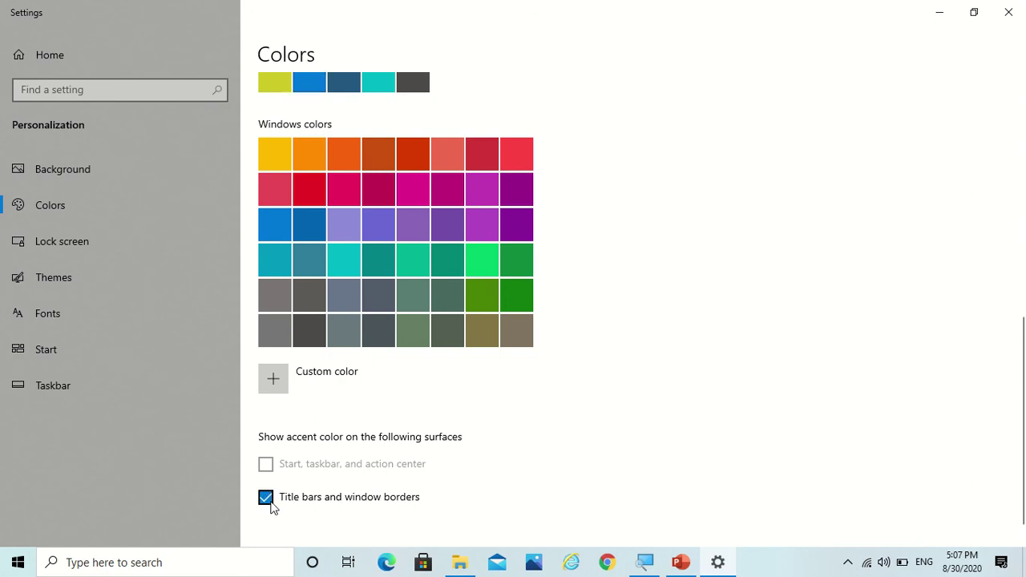
Briefly restore the Photos folder window, then minimize it again.
{"action": "mouse_move", "coordinate": [459, 566]}
{"action": "left_click", "coordinate": [466, 517]}
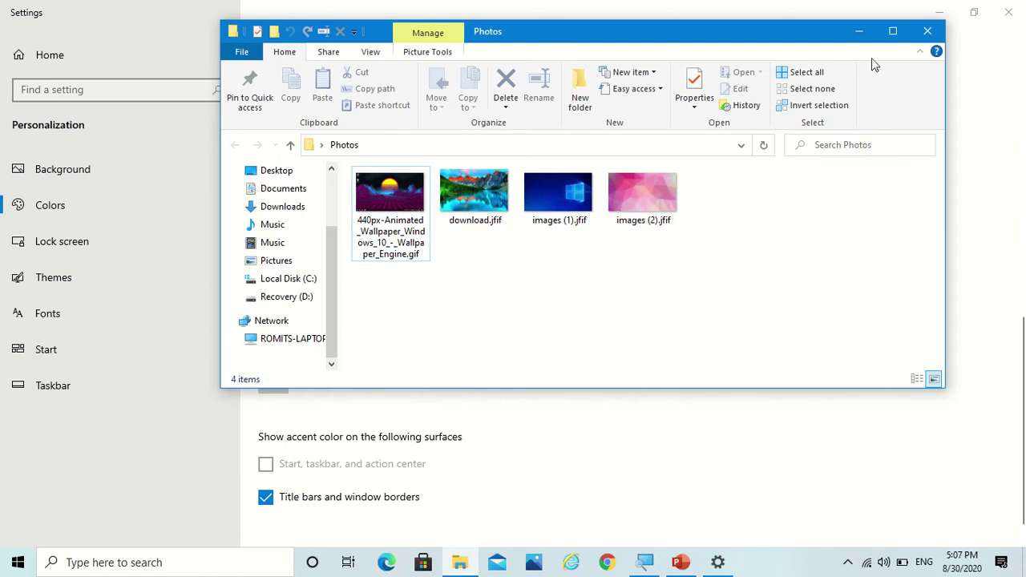
{"action": "left_click", "coordinate": [858, 31]}
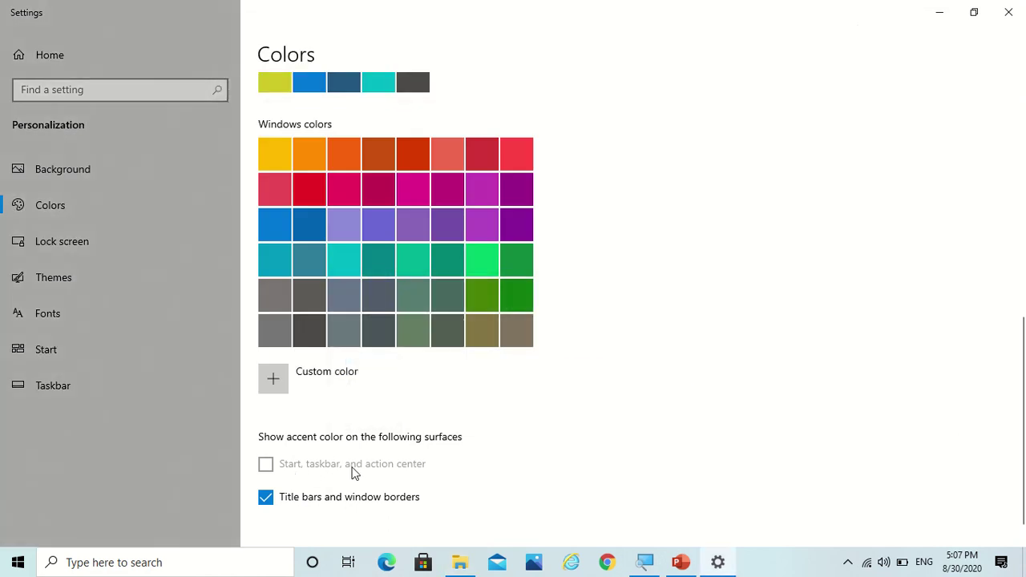
{"action": "scroll", "coordinate": [483, 353], "scroll_direction": "up", "scroll_amount": 10}
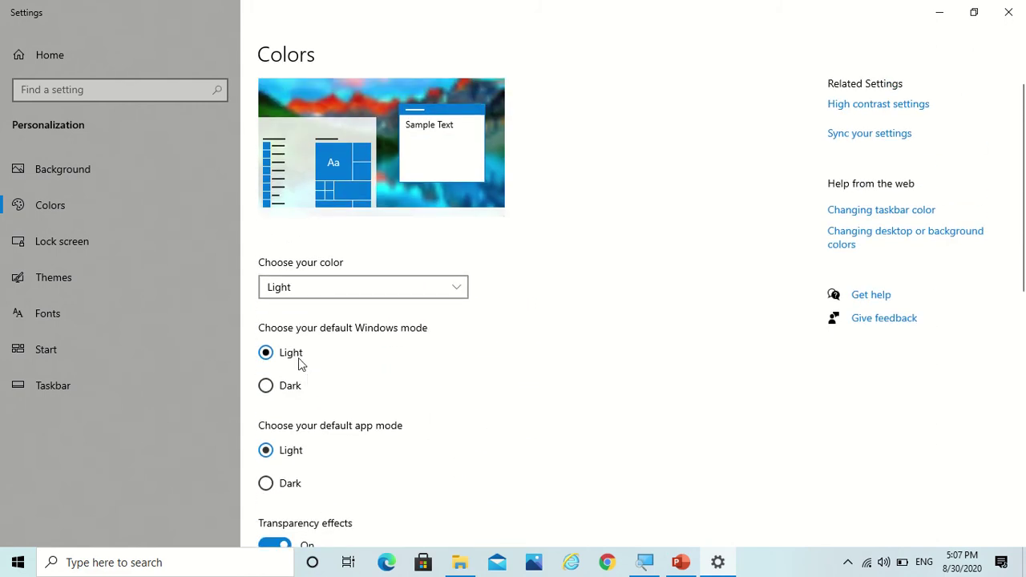
Set the default Windows mode to Dark and show the accent colour on Start, taskbar and action center.
{"action": "left_click", "coordinate": [266, 387]}
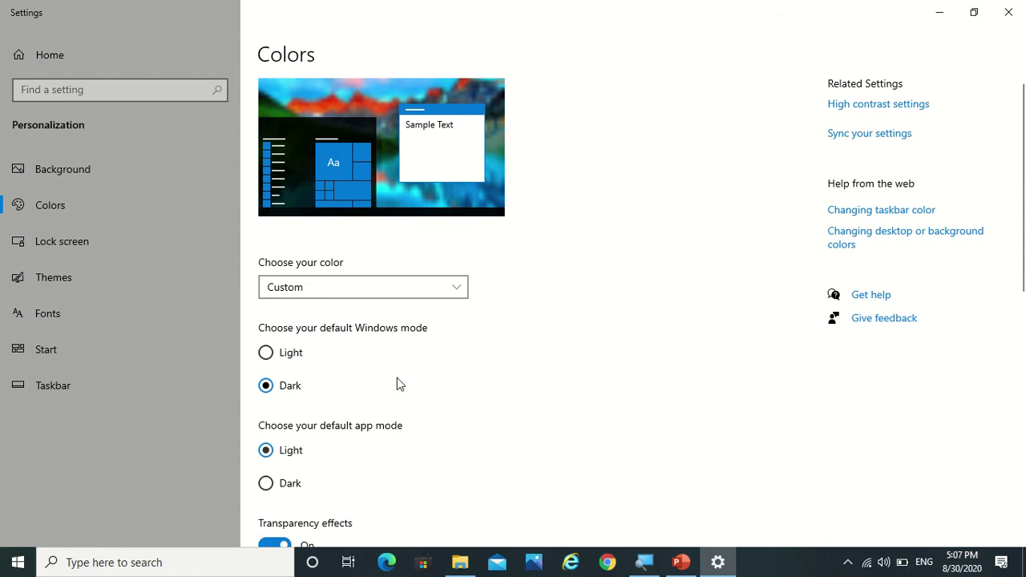
{"action": "scroll", "coordinate": [475, 385], "scroll_direction": "down", "scroll_amount": 10}
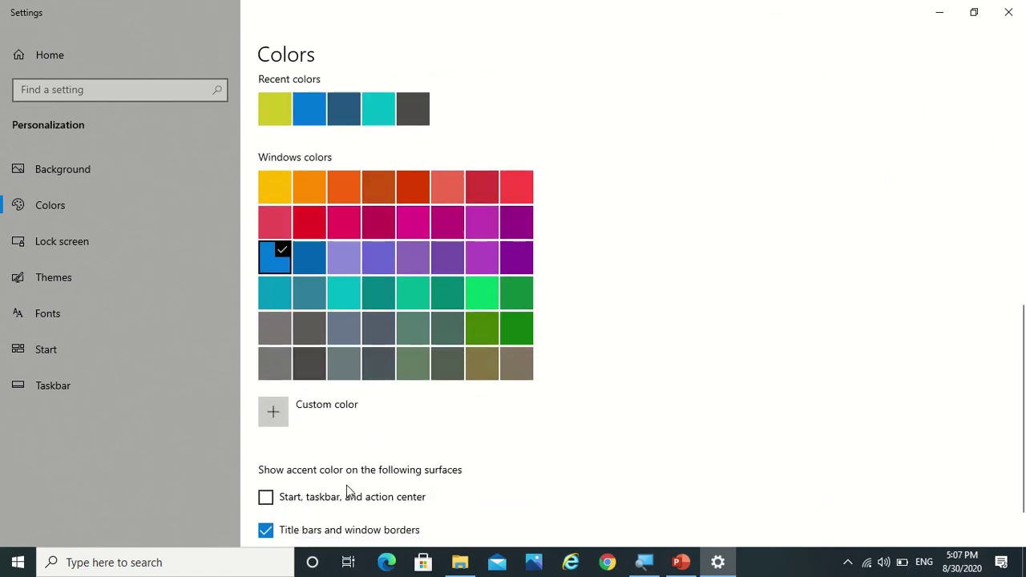
{"action": "left_click", "coordinate": [270, 497]}
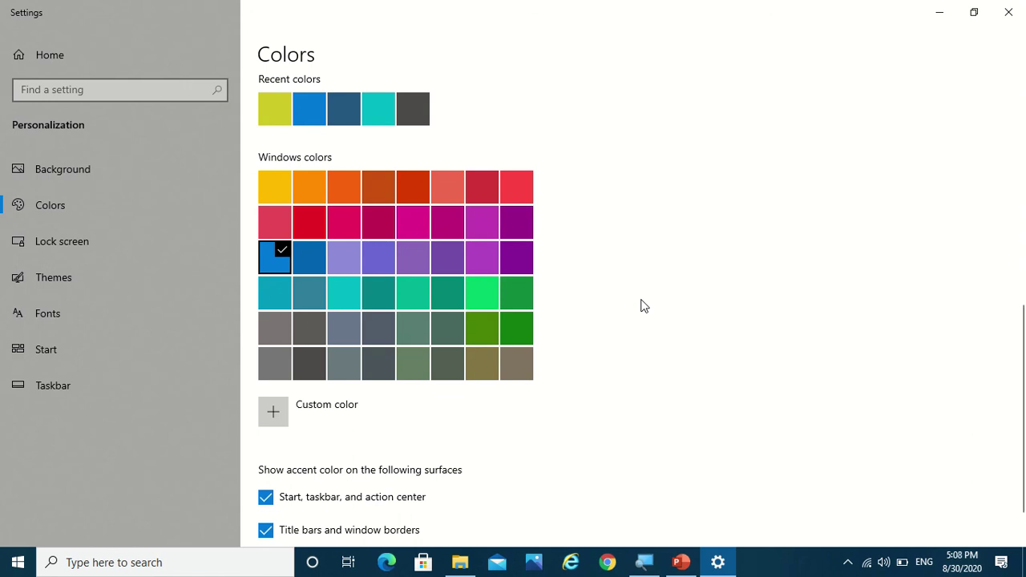
{"action": "scroll", "coordinate": [641, 306], "scroll_direction": "up", "scroll_amount": 6}
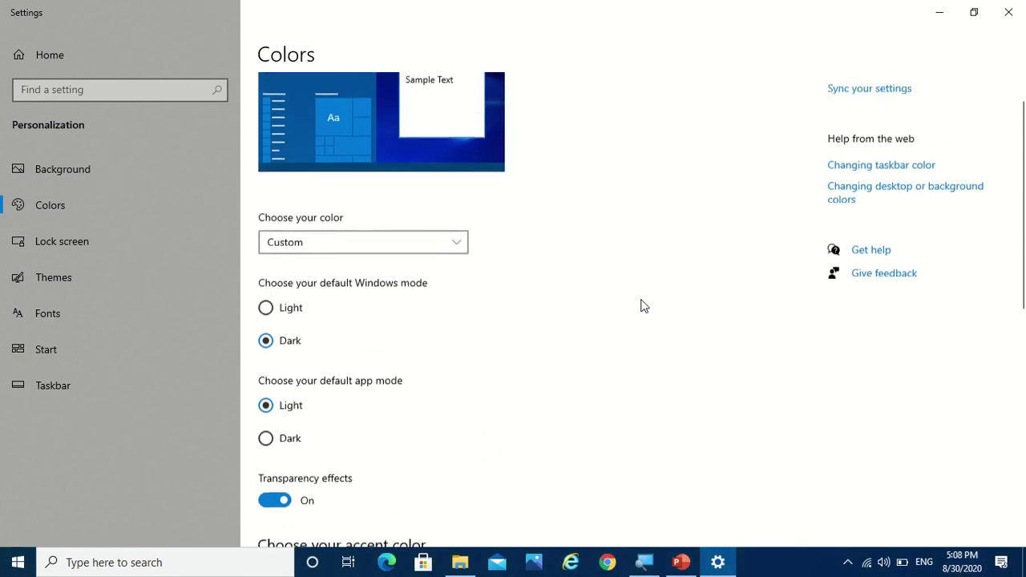
{"action": "scroll", "coordinate": [641, 306], "scroll_direction": "up", "scroll_amount": 1}
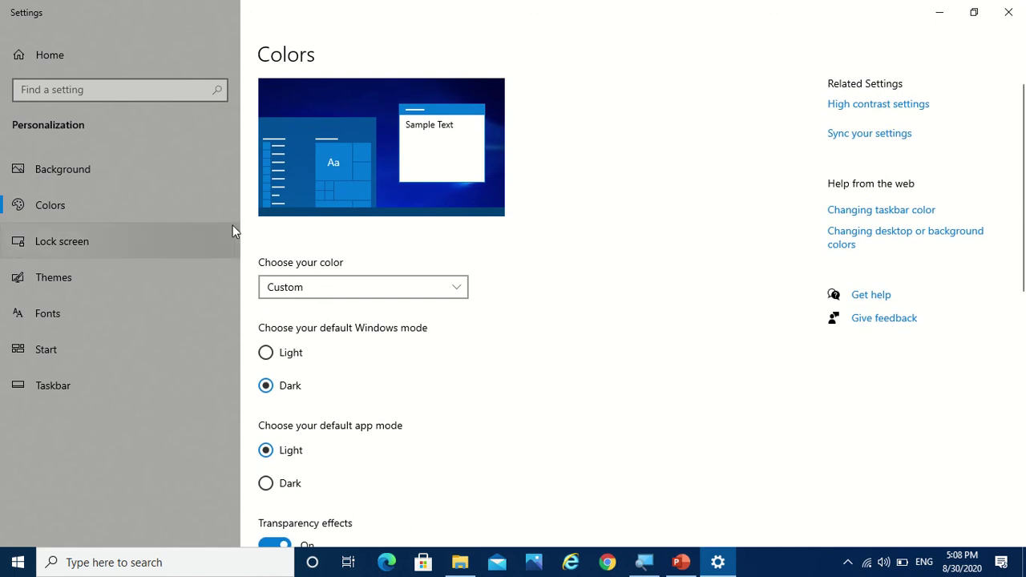
In Lock screen settings, try Windows spotlight, then Picture, cancelling the Browse file dialog.
{"action": "left_click", "coordinate": [158, 245]}
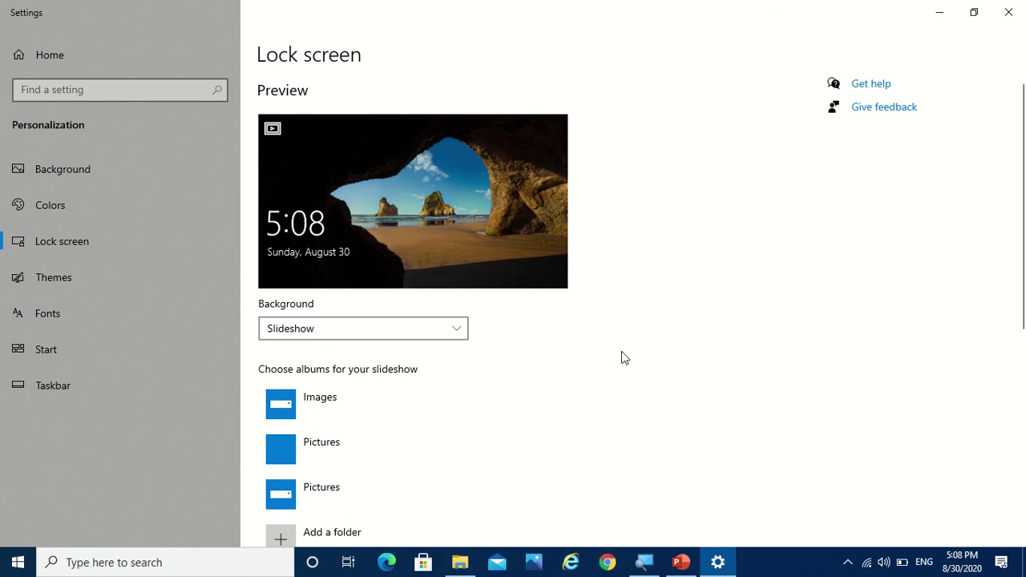
{"action": "left_click", "coordinate": [423, 340]}
{"action": "left_click", "coordinate": [411, 289]}
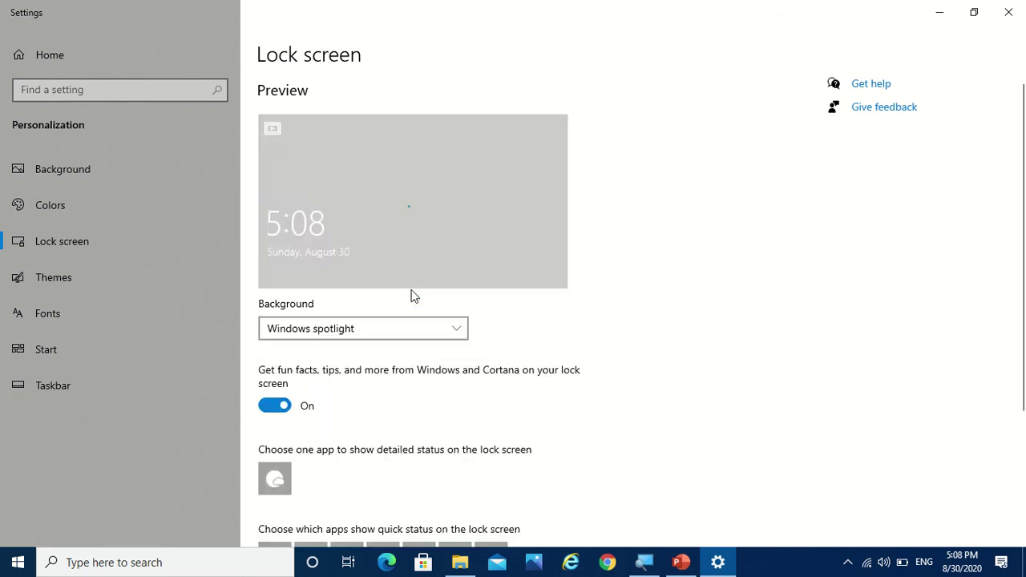
{"action": "left_click", "coordinate": [450, 331]}
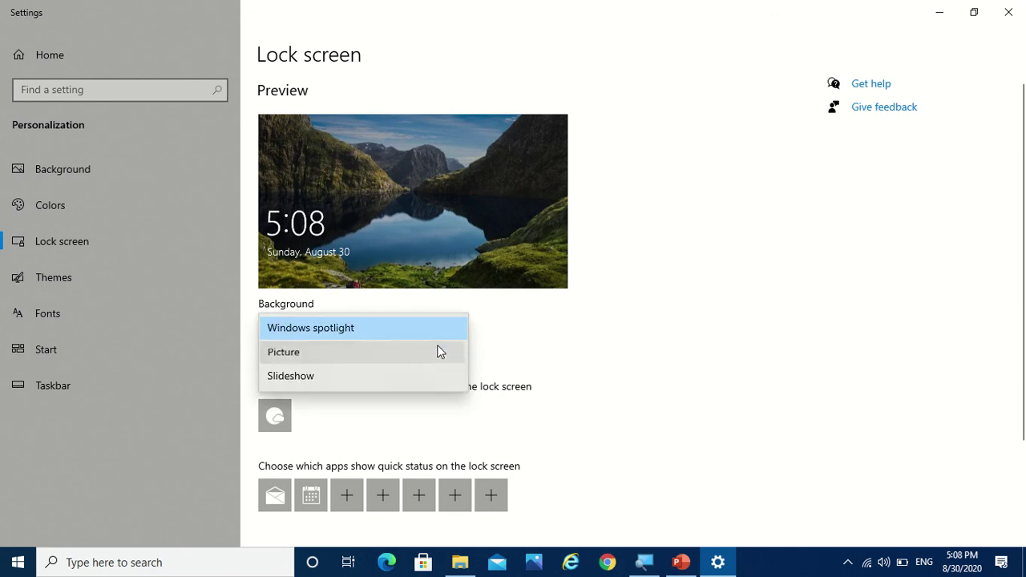
{"action": "left_click", "coordinate": [441, 351]}
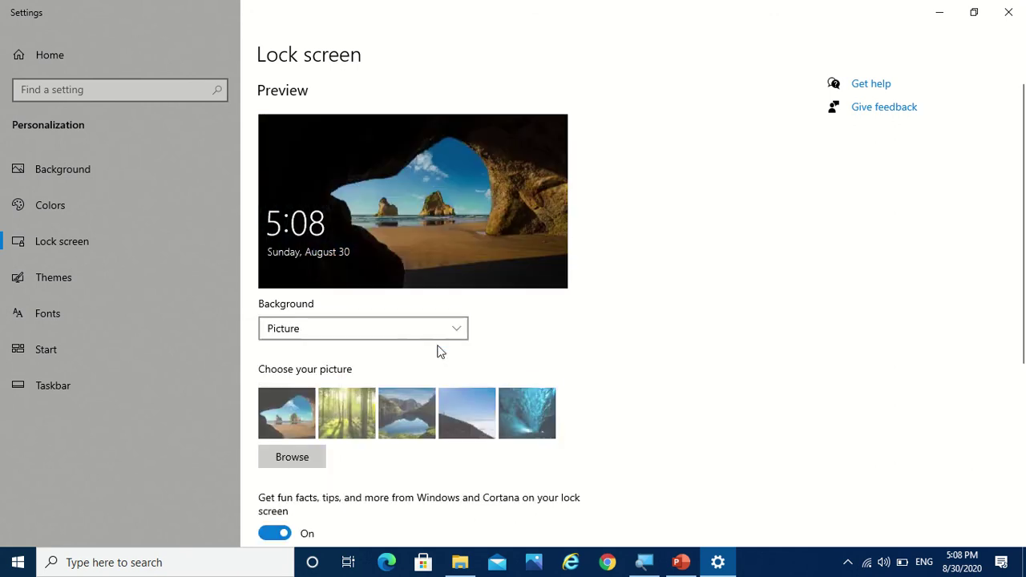
{"action": "left_click", "coordinate": [318, 464]}
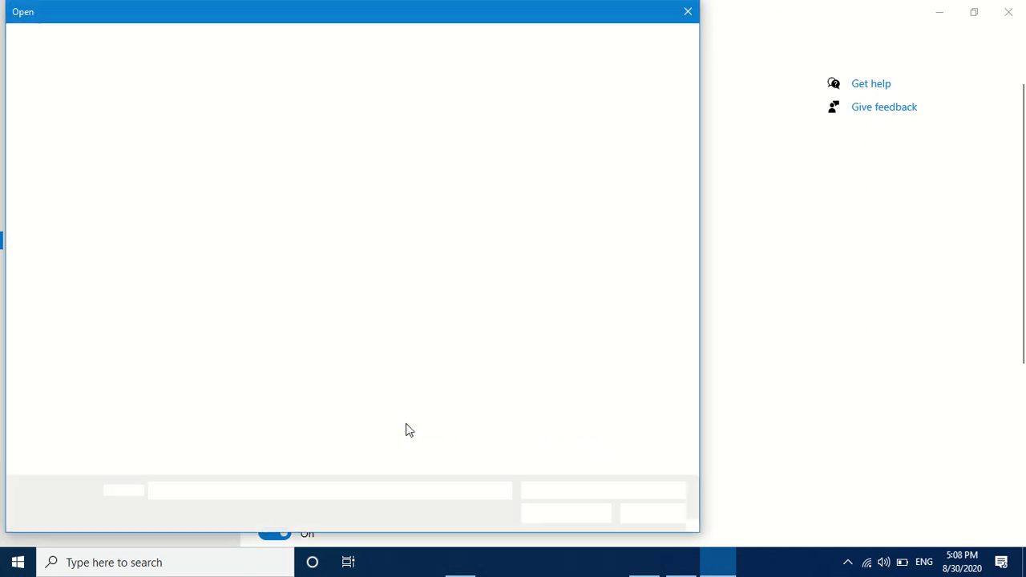
{"action": "left_click", "coordinate": [651, 514]}
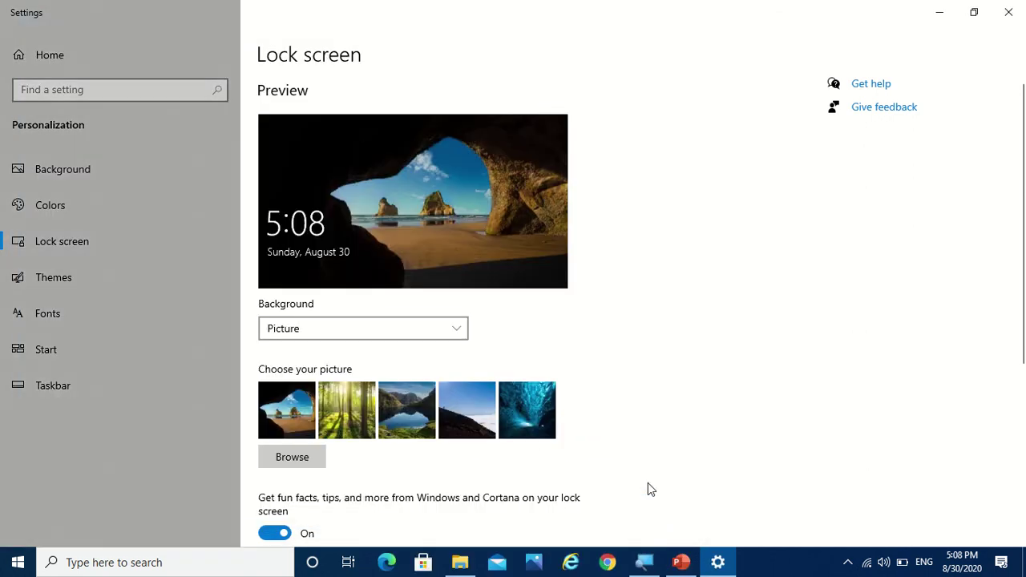
Set the lock screen background back to Slideshow, cancelling an Add a folder attempt.
{"action": "left_click", "coordinate": [455, 326]}
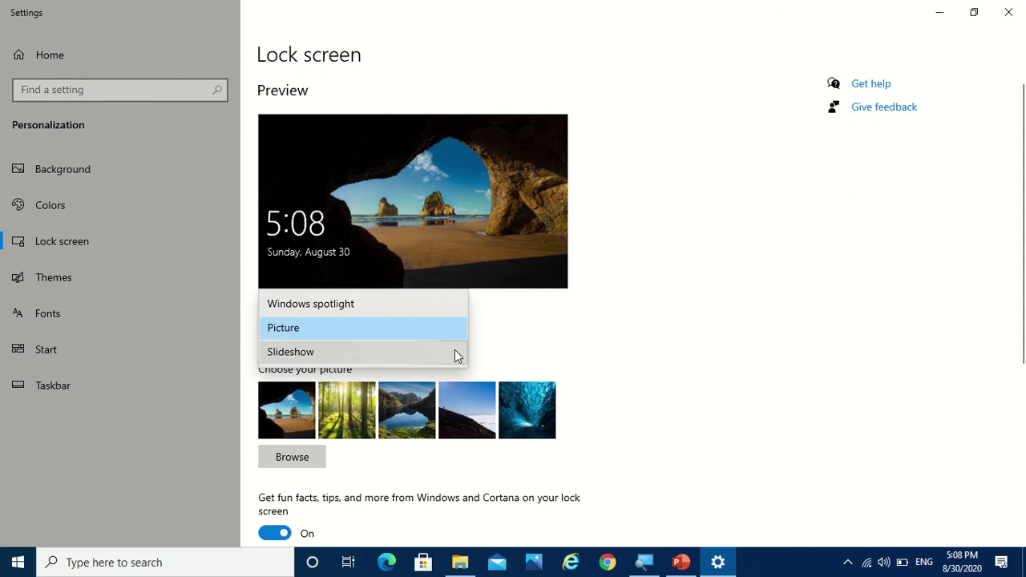
{"action": "left_click", "coordinate": [453, 350]}
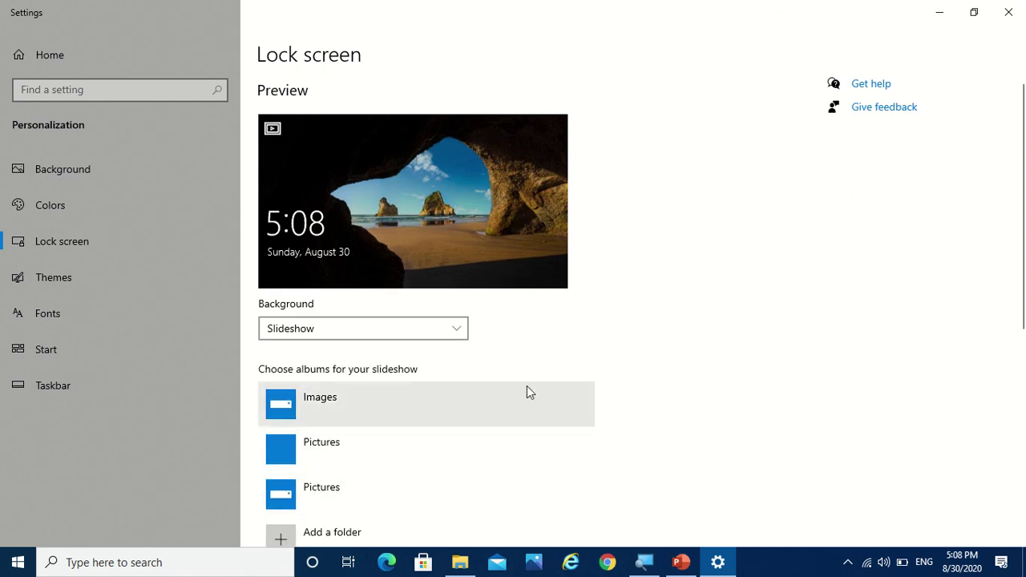
{"action": "scroll", "coordinate": [653, 372], "scroll_direction": "down", "scroll_amount": 1}
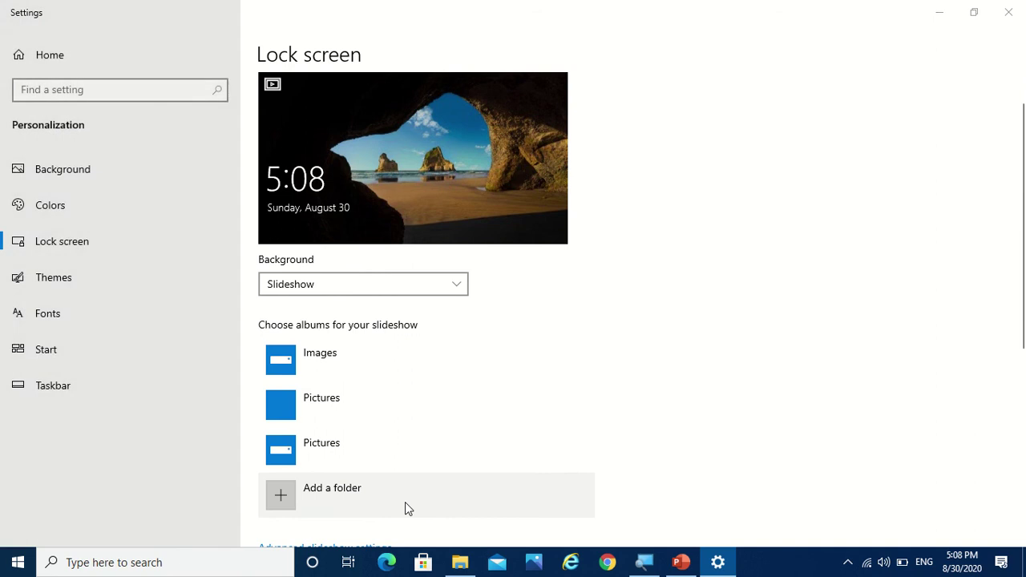
{"action": "left_click", "coordinate": [405, 502]}
{"action": "left_click", "coordinate": [653, 514]}
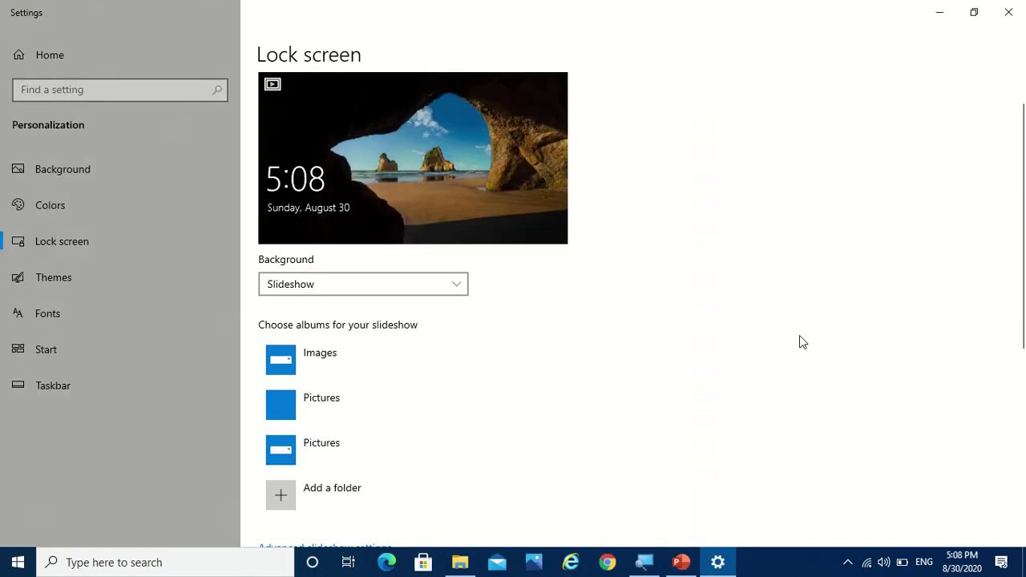
{"action": "scroll", "coordinate": [799, 335], "scroll_direction": "down", "scroll_amount": 1}
{"action": "scroll", "coordinate": [799, 335], "scroll_direction": "up", "scroll_amount": 2}
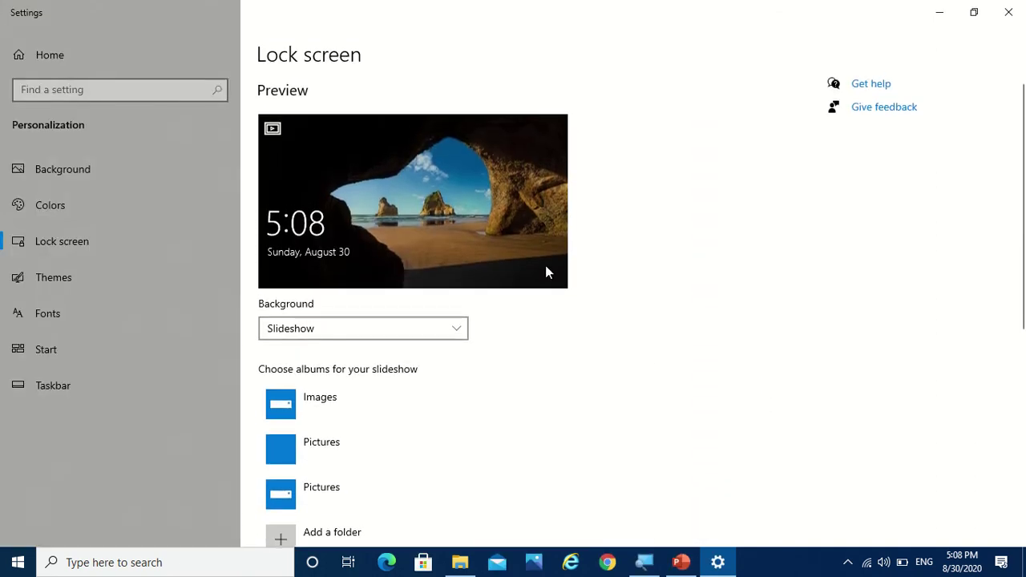
On the Themes page, apply the Windows (light) theme with Harmony background and Default blue colour.
{"action": "left_click", "coordinate": [191, 261]}
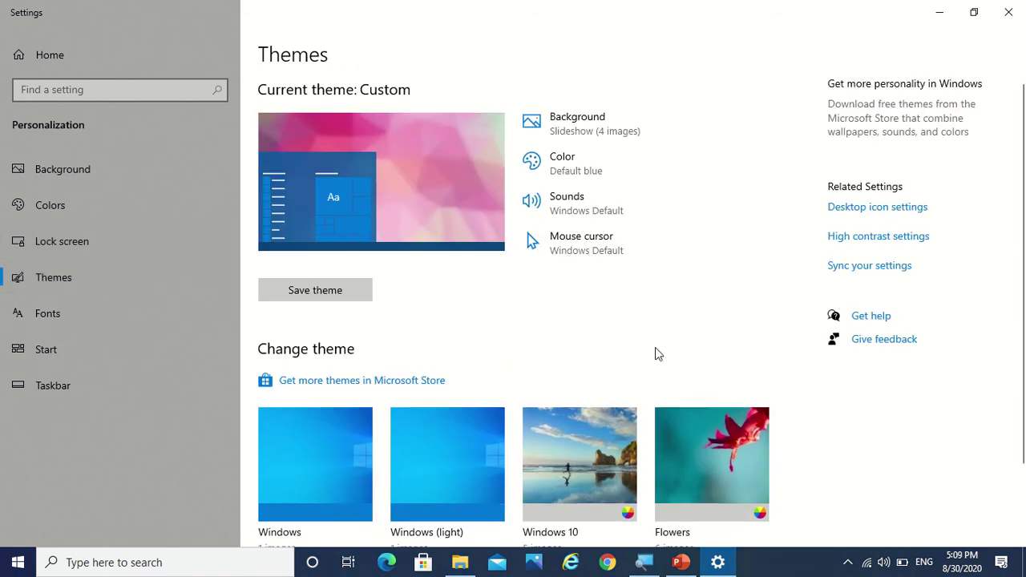
{"action": "scroll", "coordinate": [678, 331], "scroll_direction": "down", "scroll_amount": 2}
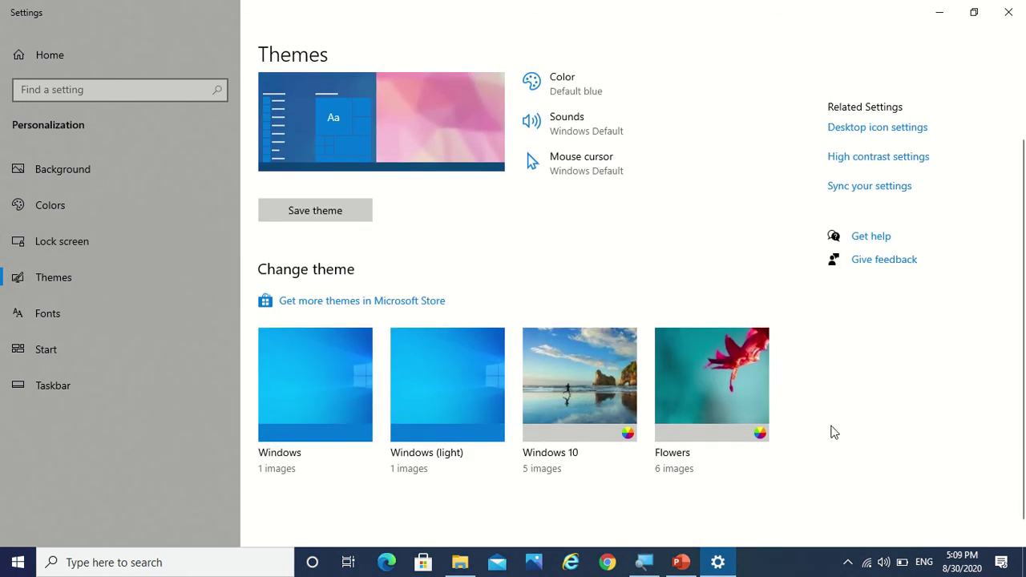
{"action": "scroll", "coordinate": [674, 255], "scroll_direction": "up", "scroll_amount": 2}
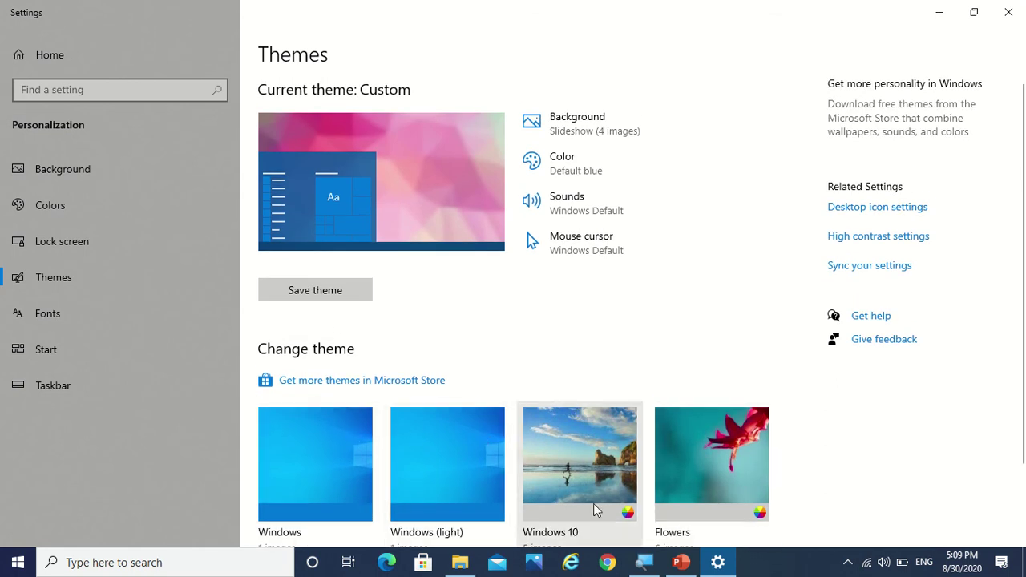
{"action": "scroll", "coordinate": [739, 297], "scroll_direction": "down", "scroll_amount": 1}
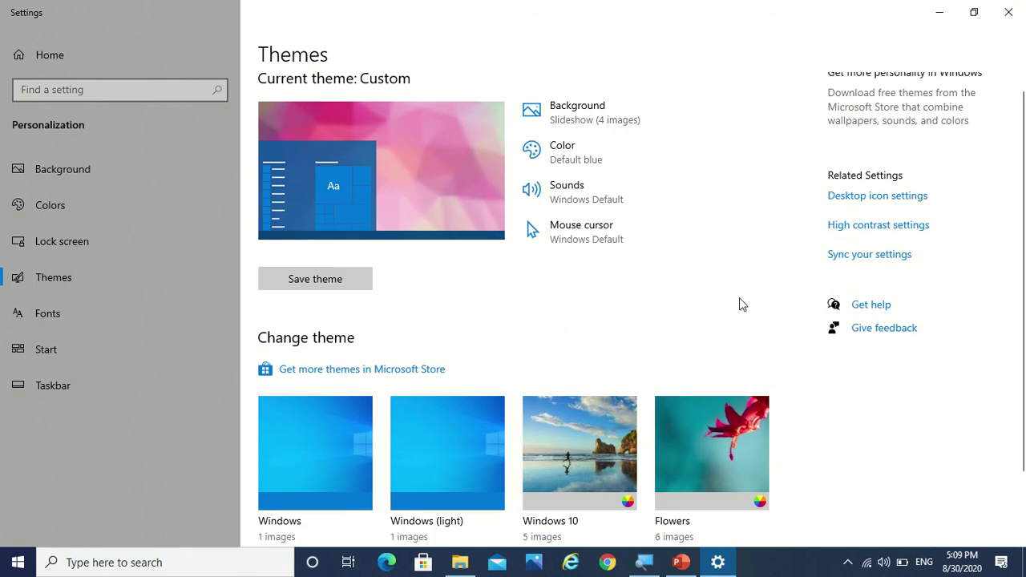
{"action": "left_click", "coordinate": [460, 461]}
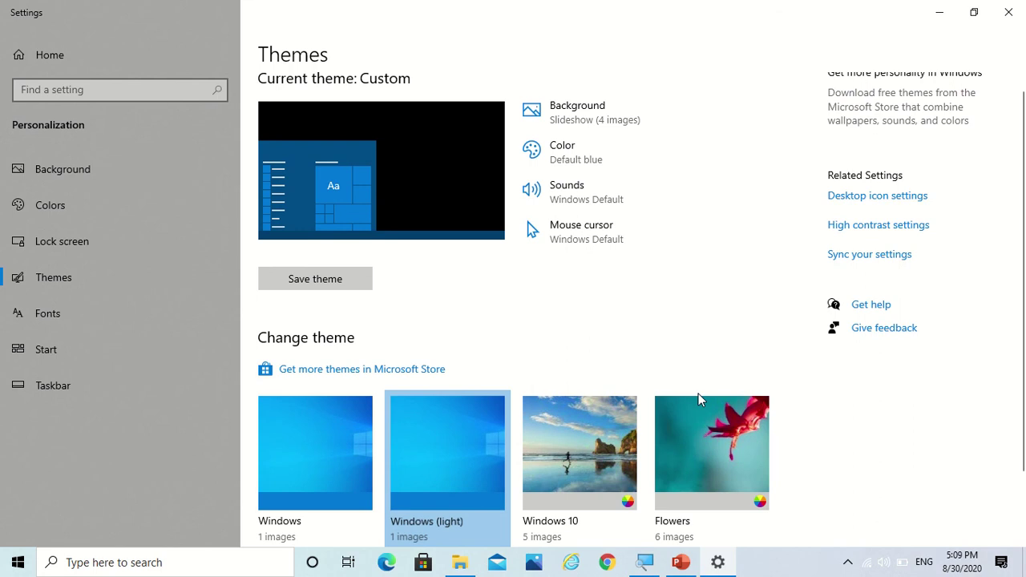
{"action": "scroll", "coordinate": [690, 383], "scroll_direction": "down", "scroll_amount": 1}
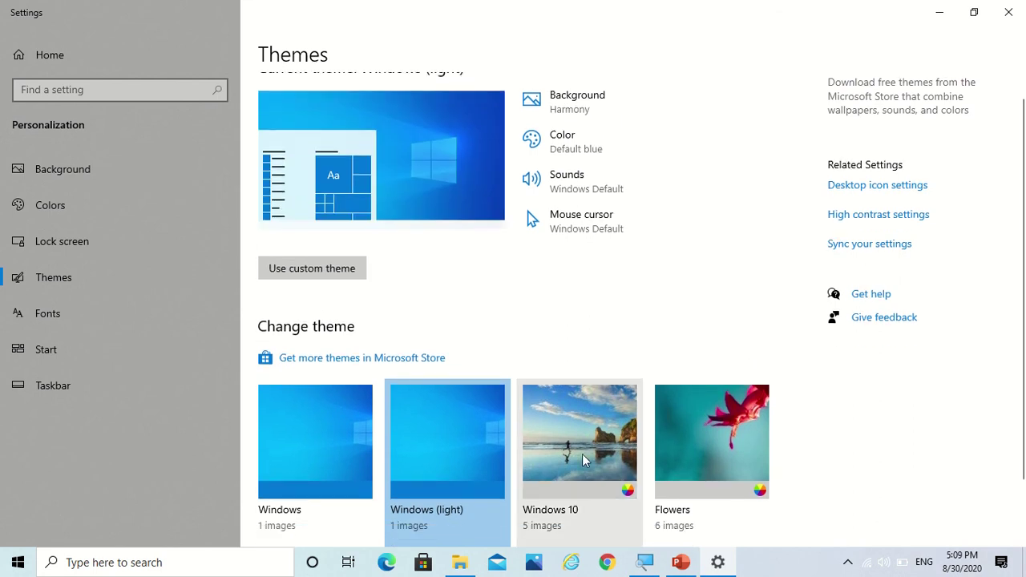
{"action": "scroll", "coordinate": [596, 327], "scroll_direction": "down", "scroll_amount": 2}
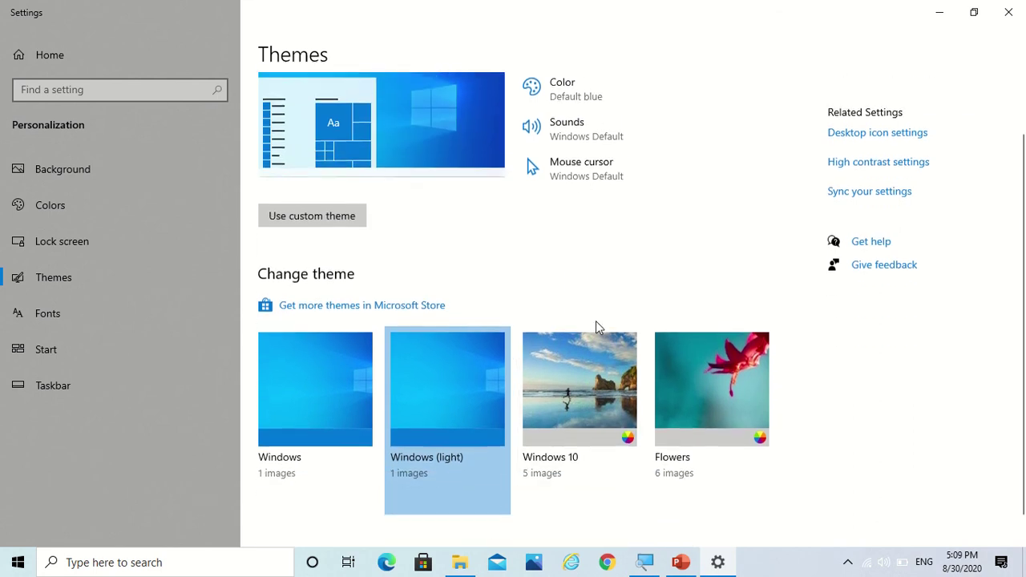
{"action": "scroll", "coordinate": [596, 327], "scroll_direction": "up", "scroll_amount": 2}
{"action": "scroll", "coordinate": [615, 283], "scroll_direction": "down", "scroll_amount": 2}
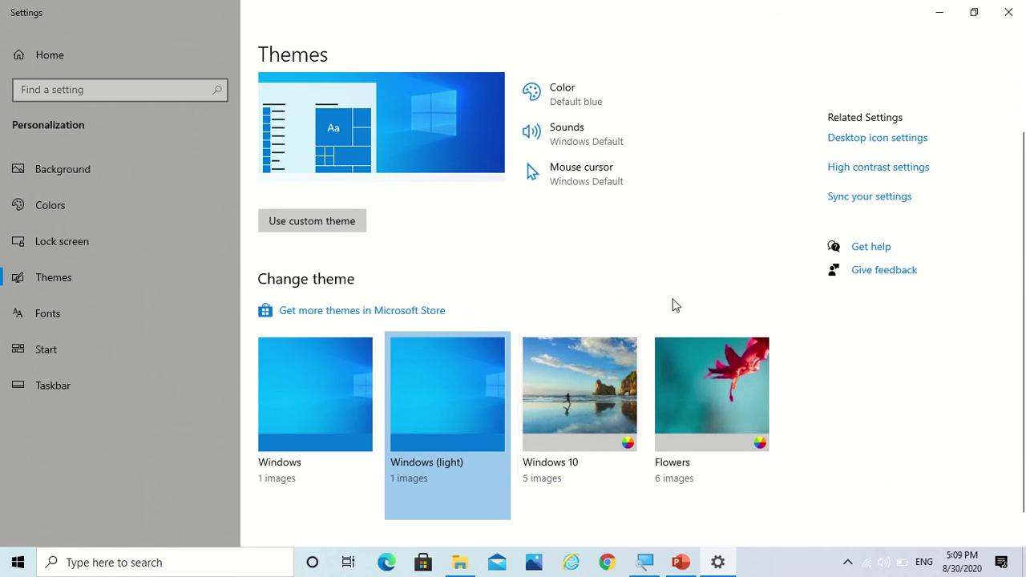
{"action": "scroll", "coordinate": [630, 297], "scroll_direction": "up", "scroll_amount": 2}
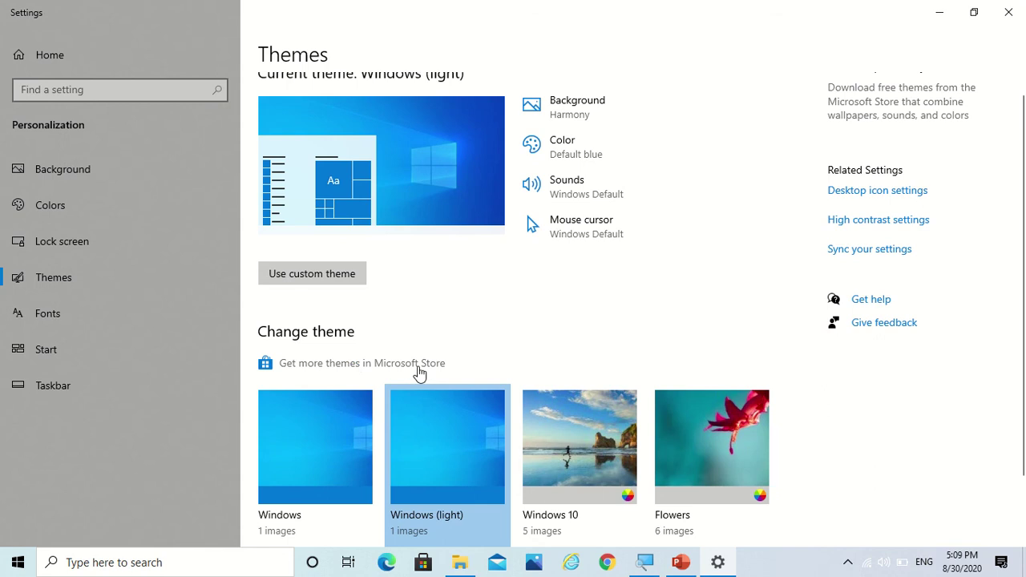
In Microsoft Store, view the Pride 2020 Flags theme, then install Pride 2020 Conversations.
{"action": "left_click", "coordinate": [305, 366]}
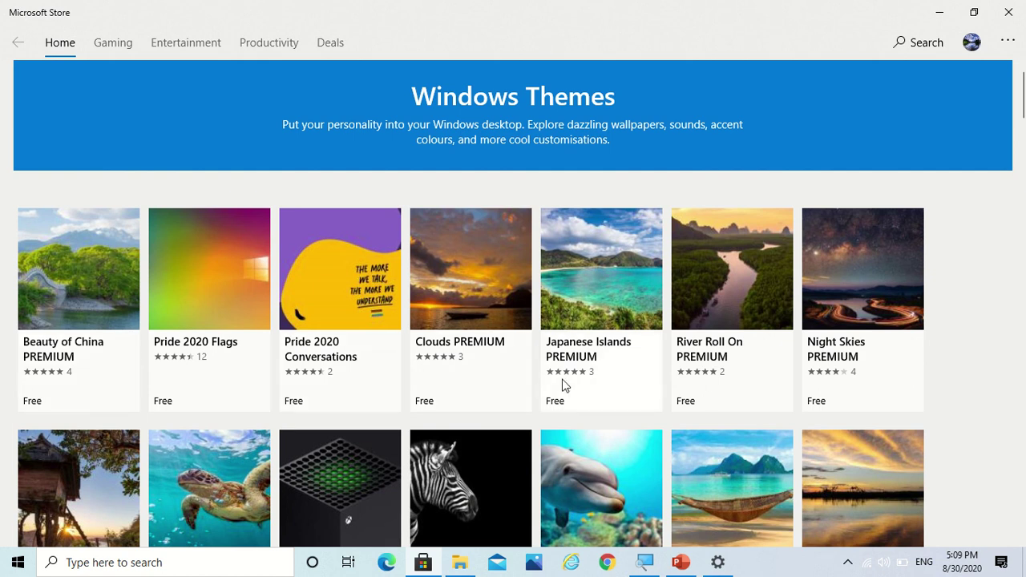
{"action": "left_click", "coordinate": [201, 317]}
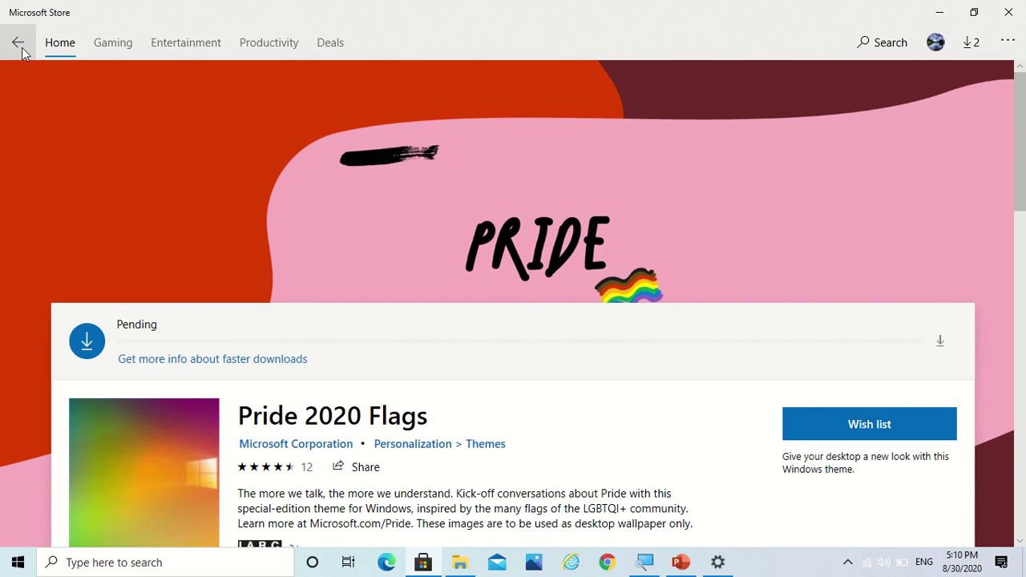
{"action": "left_click", "coordinate": [20, 46]}
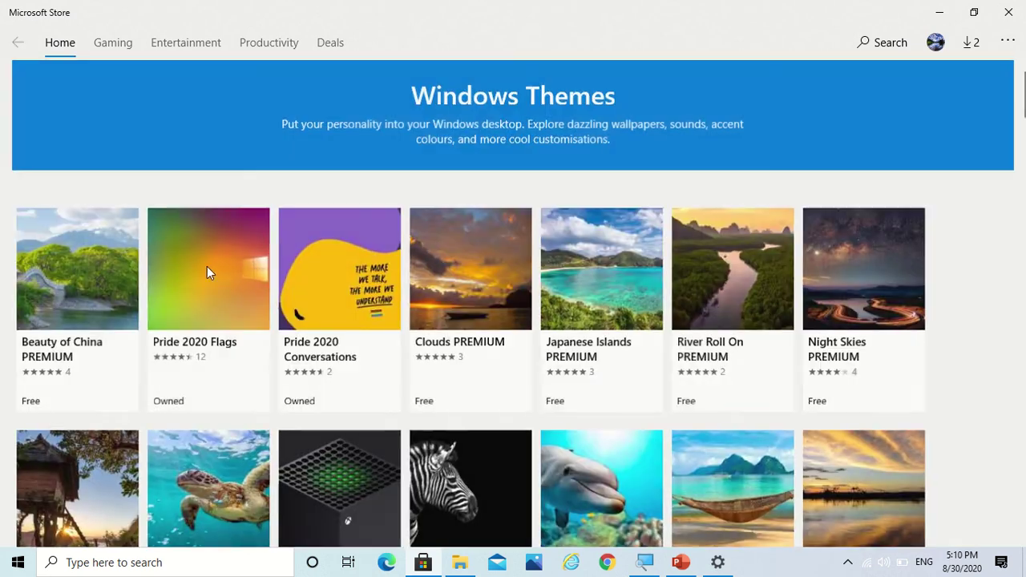
{"action": "left_click", "coordinate": [388, 301]}
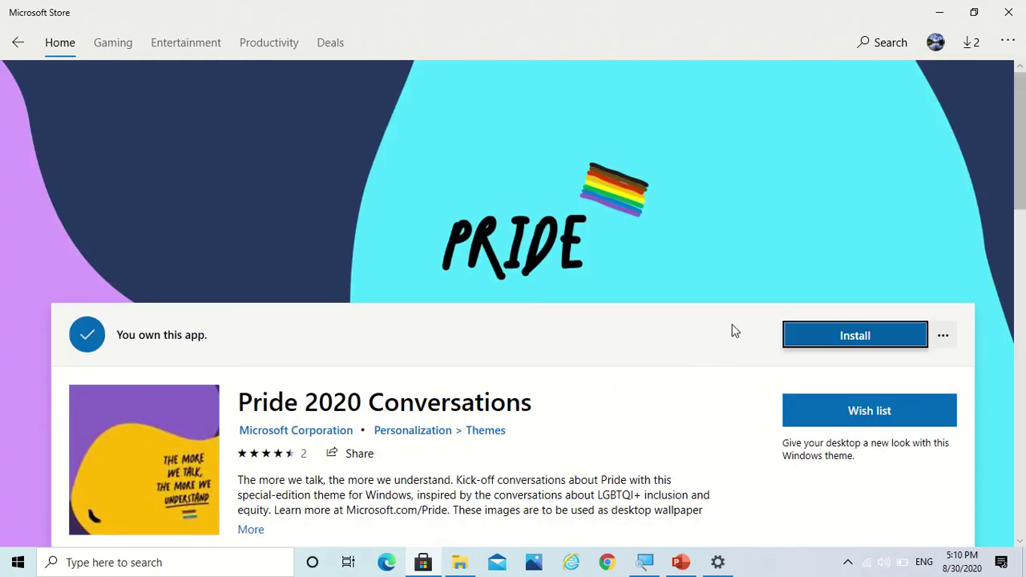
{"action": "left_click", "coordinate": [832, 343]}
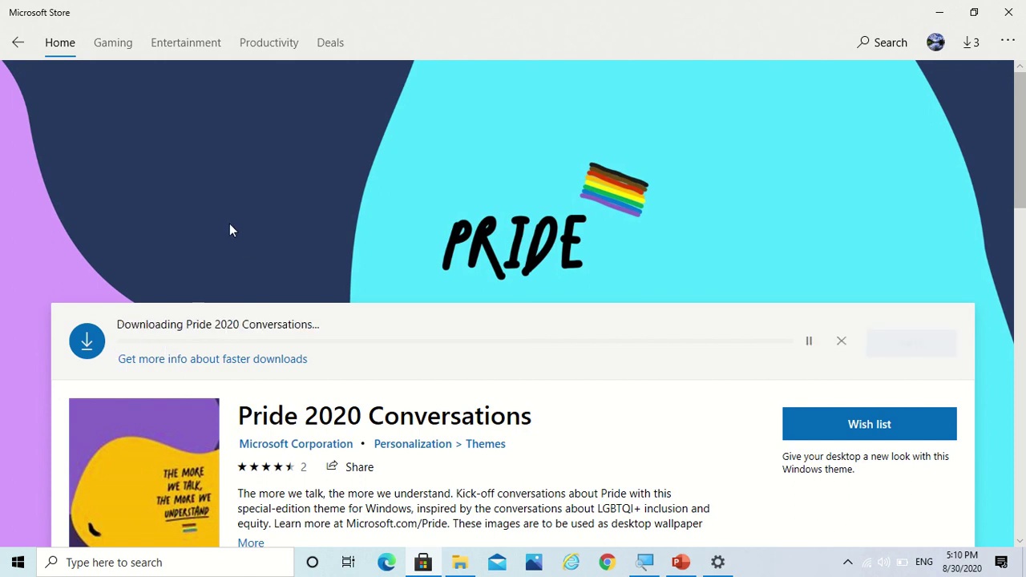
Find the Sun and Sand PREMIUM theme in the Windows Themes grid and install it.
{"action": "left_click", "coordinate": [19, 43]}
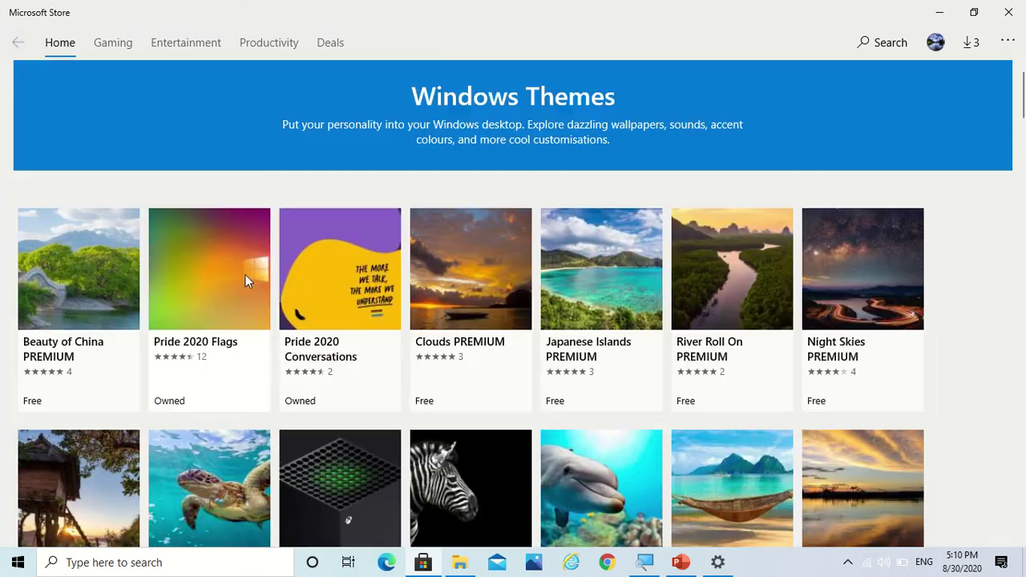
{"action": "scroll", "coordinate": [439, 404], "scroll_direction": "down", "scroll_amount": 5}
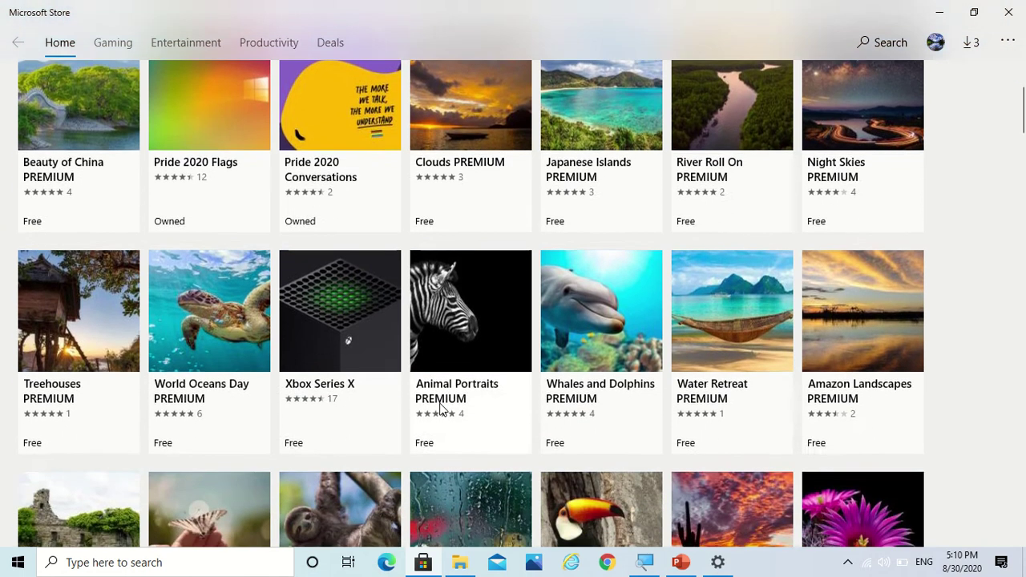
{"action": "scroll", "coordinate": [439, 409], "scroll_direction": "down", "scroll_amount": 3}
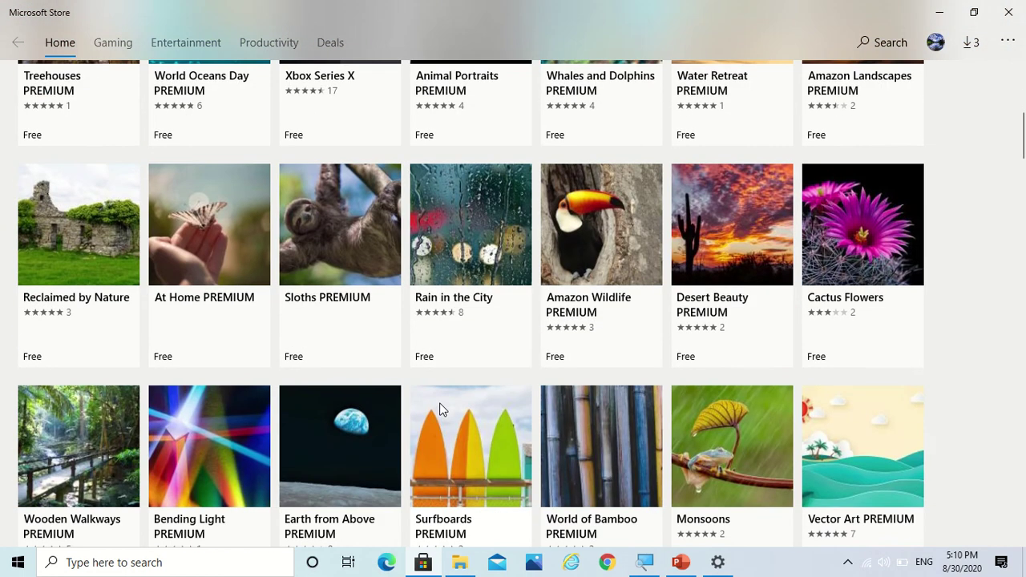
{"action": "scroll", "coordinate": [440, 409], "scroll_direction": "down", "scroll_amount": 4}
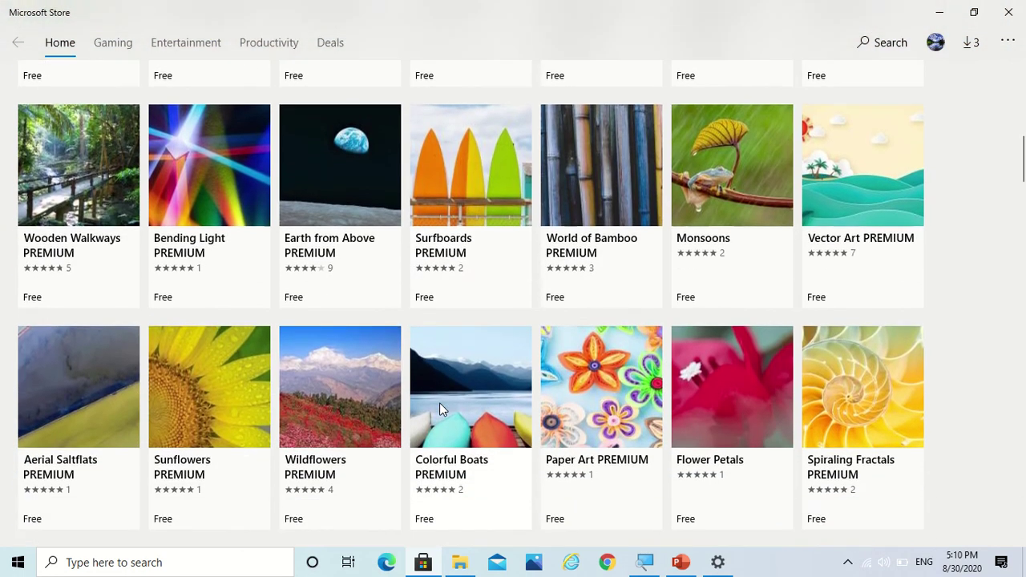
{"action": "scroll", "coordinate": [440, 409], "scroll_direction": "down", "scroll_amount": 5}
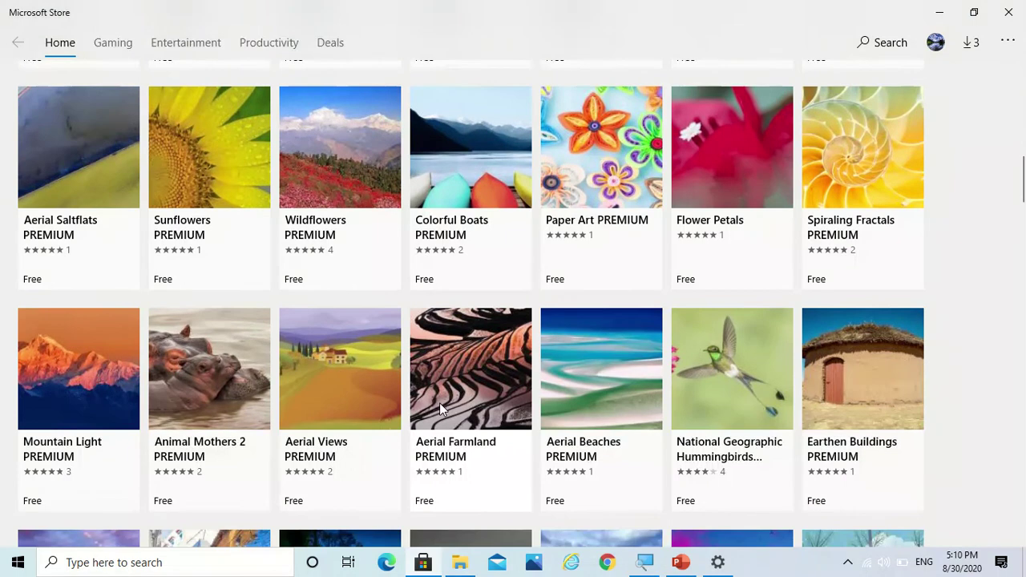
{"action": "scroll", "coordinate": [439, 409], "scroll_direction": "down", "scroll_amount": 5}
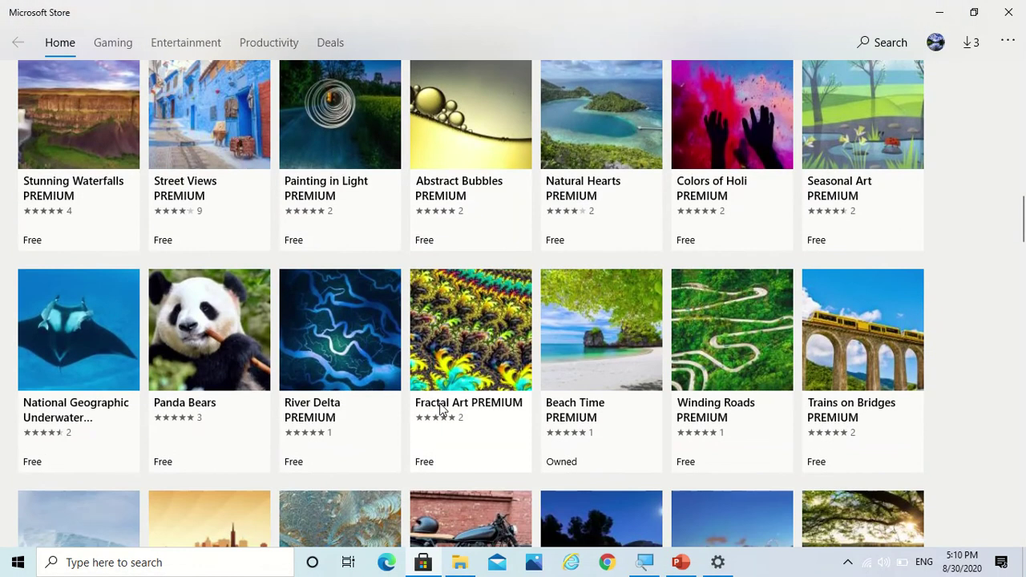
{"action": "scroll", "coordinate": [439, 409], "scroll_direction": "down", "scroll_amount": 7}
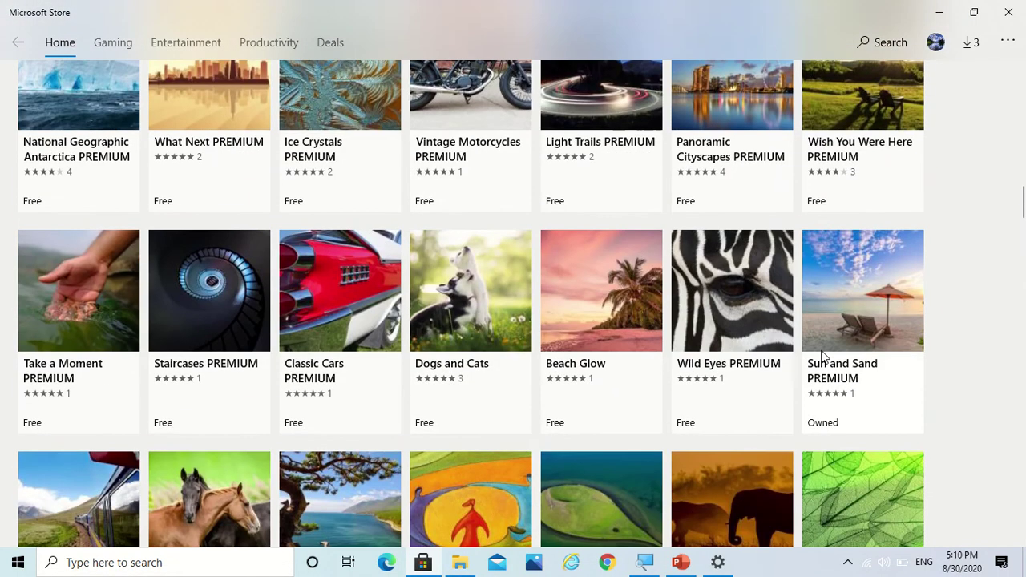
{"action": "left_click", "coordinate": [870, 336]}
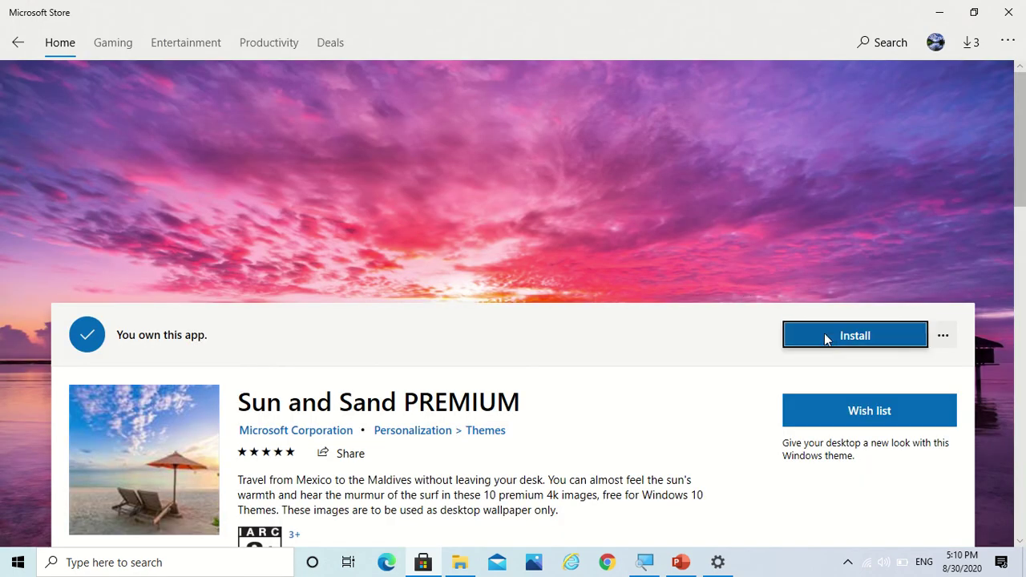
{"action": "left_click", "coordinate": [826, 337]}
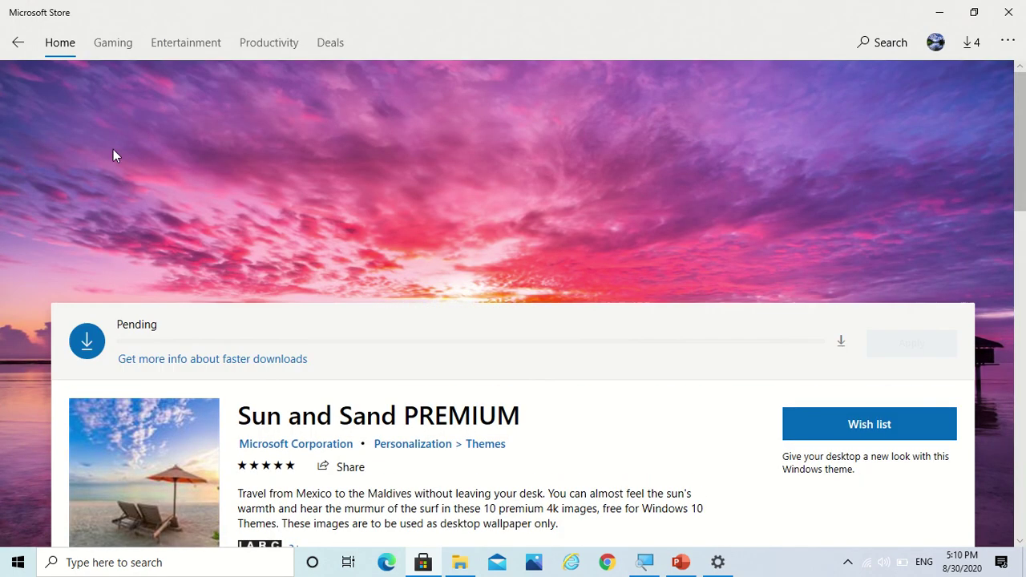
Go back to the themes grid and switch to the Settings Themes page.
{"action": "left_click", "coordinate": [18, 43]}
{"action": "scroll", "coordinate": [596, 306], "scroll_direction": "down", "scroll_amount": 5}
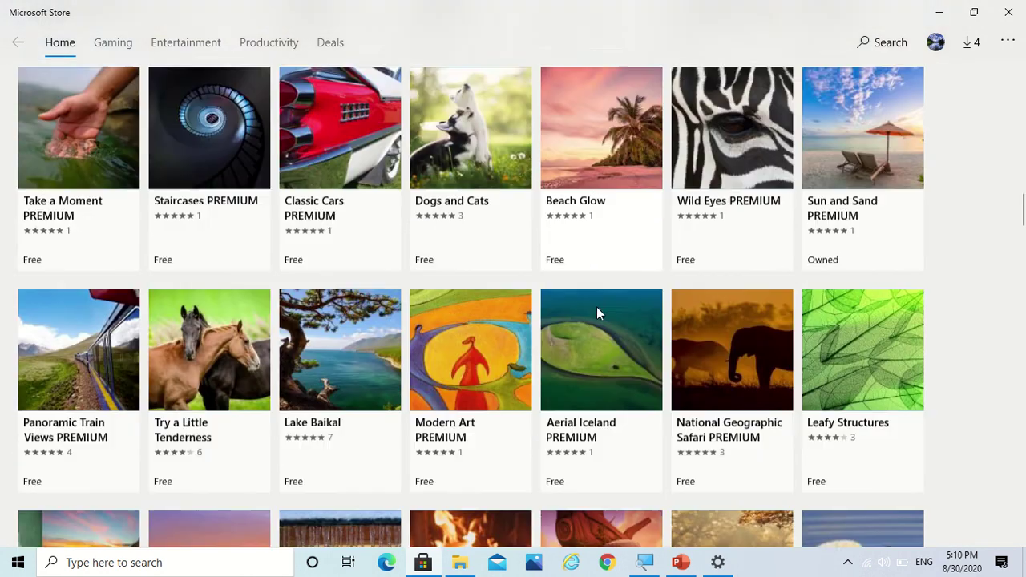
{"action": "scroll", "coordinate": [597, 306], "scroll_direction": "down", "scroll_amount": 1}
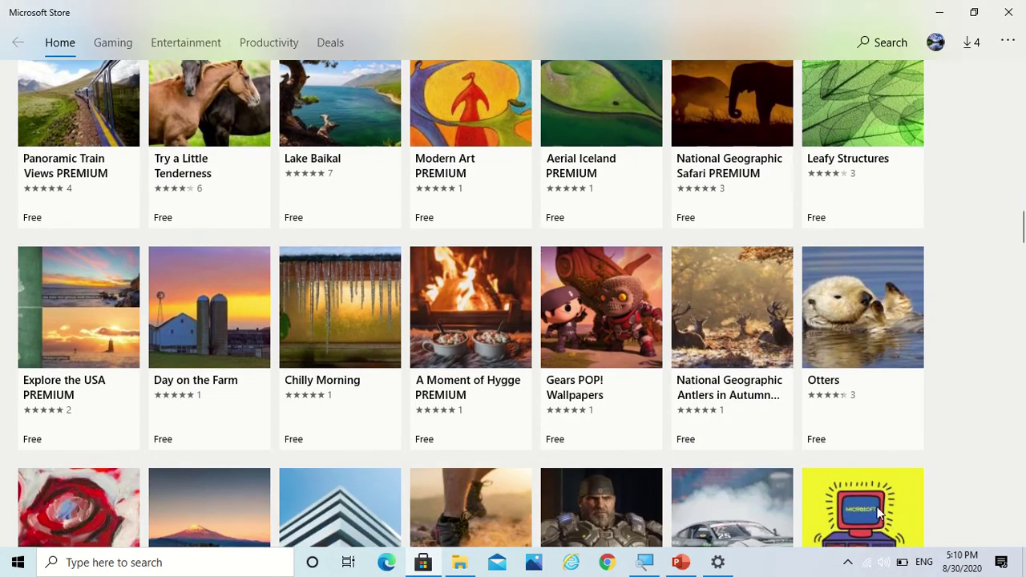
{"action": "mouse_move", "coordinate": [722, 565]}
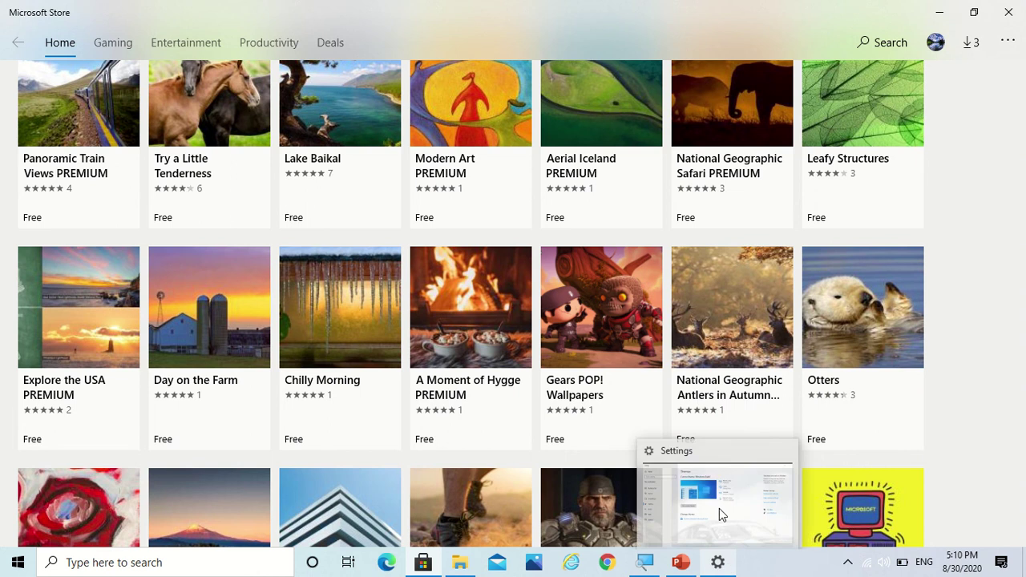
{"action": "left_click", "coordinate": [719, 498]}
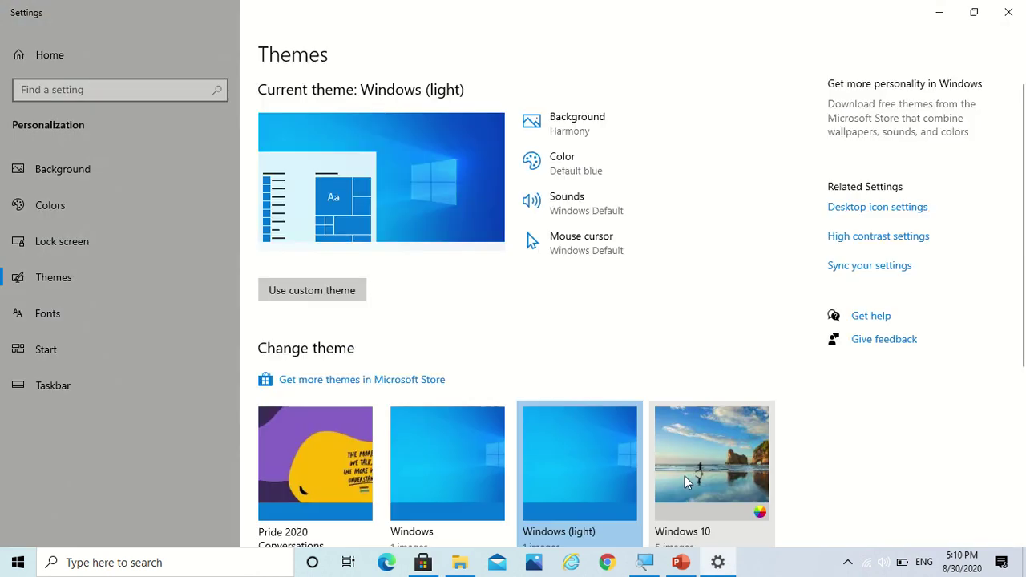
{"action": "scroll", "coordinate": [641, 369], "scroll_direction": "down", "scroll_amount": 1}
{"action": "scroll", "coordinate": [641, 369], "scroll_direction": "down", "scroll_amount": 2}
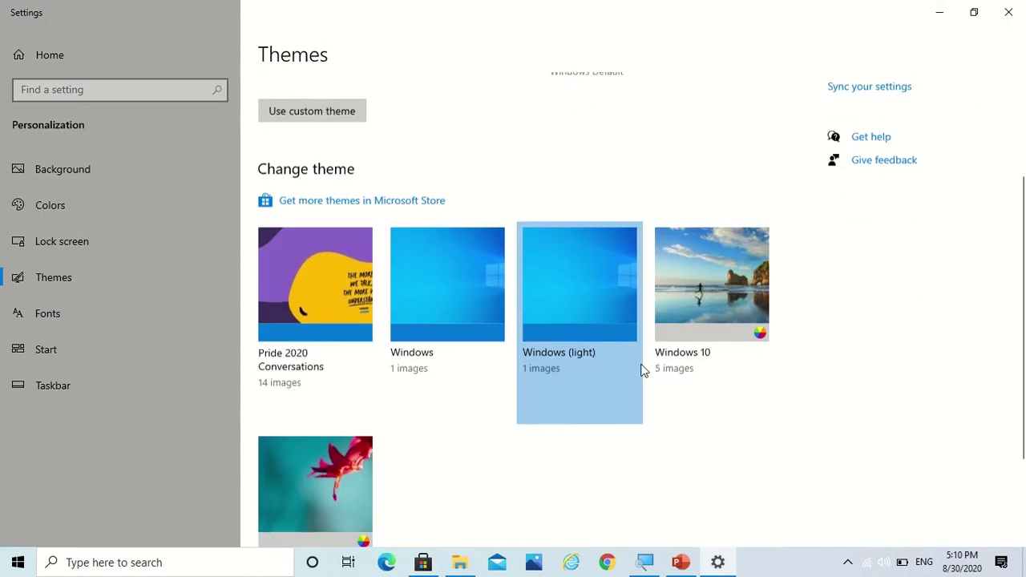
{"action": "scroll", "coordinate": [559, 408], "scroll_direction": "down", "scroll_amount": 2}
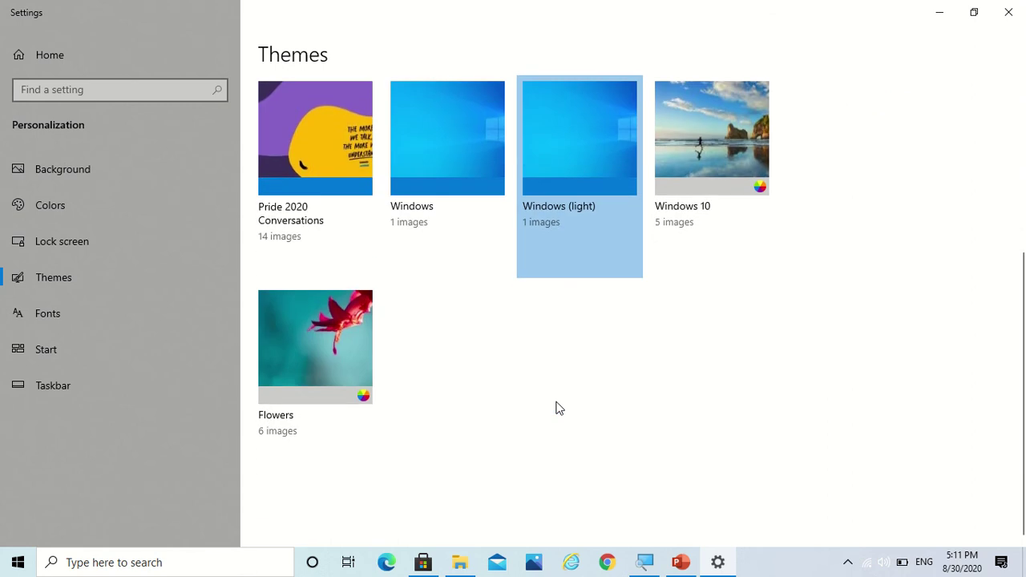
{"action": "scroll", "coordinate": [453, 335], "scroll_direction": "up", "scroll_amount": 1}
{"action": "scroll", "coordinate": [453, 332], "scroll_direction": "up", "scroll_amount": 1}
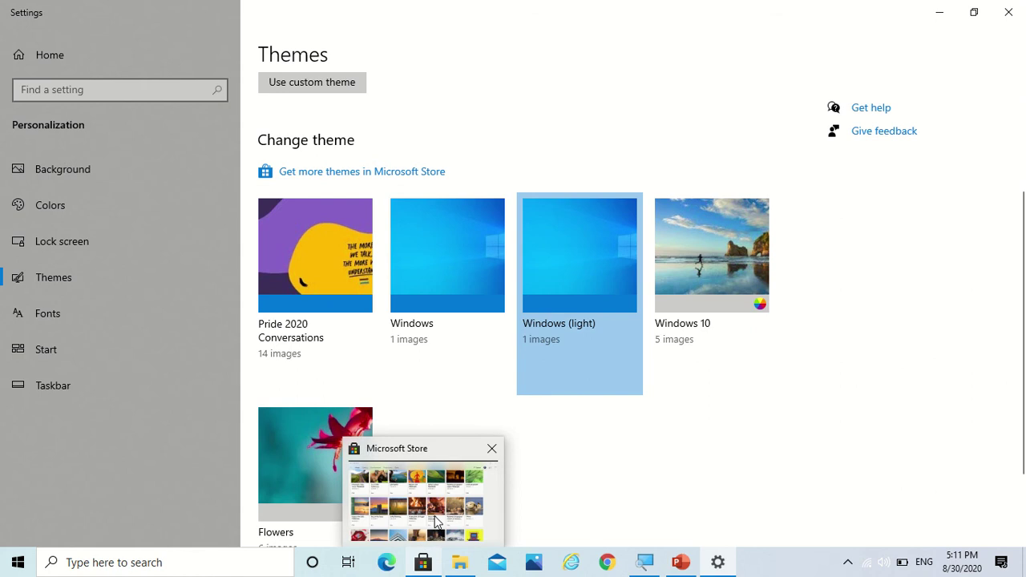
Return to Microsoft Store and open the Sun and Sand PREMIUM theme page from the themes grid.
{"action": "left_click", "coordinate": [424, 563]}
{"action": "scroll", "coordinate": [633, 242], "scroll_direction": "up", "scroll_amount": 3}
{"action": "scroll", "coordinate": [633, 241], "scroll_direction": "up", "scroll_amount": 4}
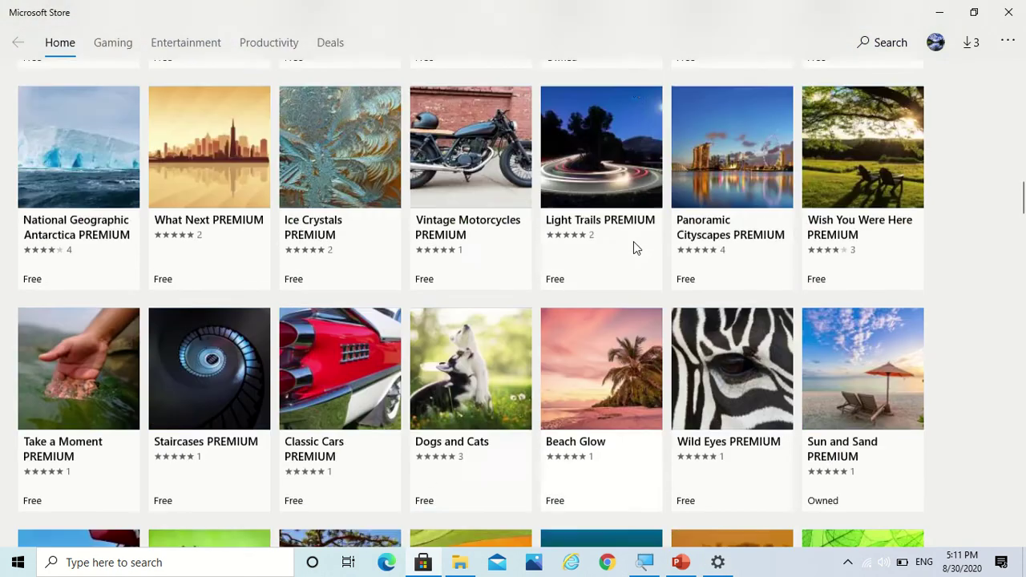
{"action": "scroll", "coordinate": [633, 245], "scroll_direction": "up", "scroll_amount": 5}
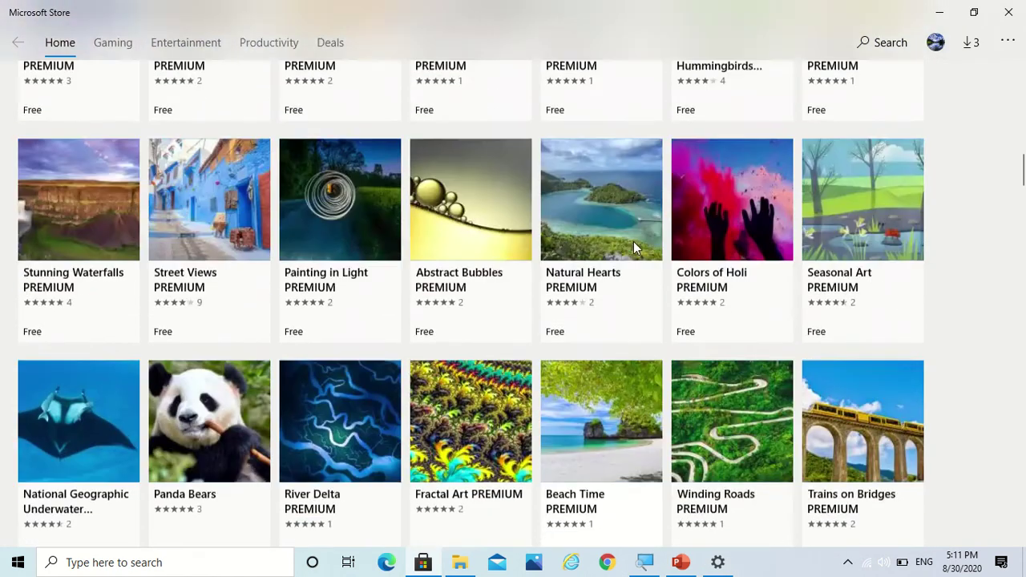
{"action": "scroll", "coordinate": [633, 246], "scroll_direction": "down", "scroll_amount": 7}
{"action": "left_click", "coordinate": [828, 278]}
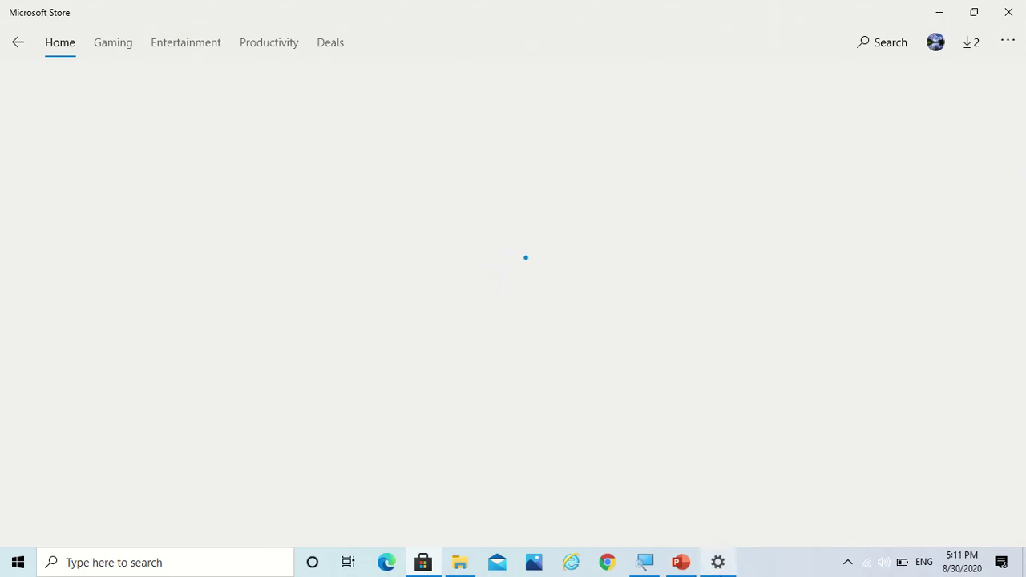
Apply the Pride 2020 Flags theme from the Settings Themes list.
{"action": "mouse_move", "coordinate": [719, 559]}
{"action": "left_click", "coordinate": [724, 543]}
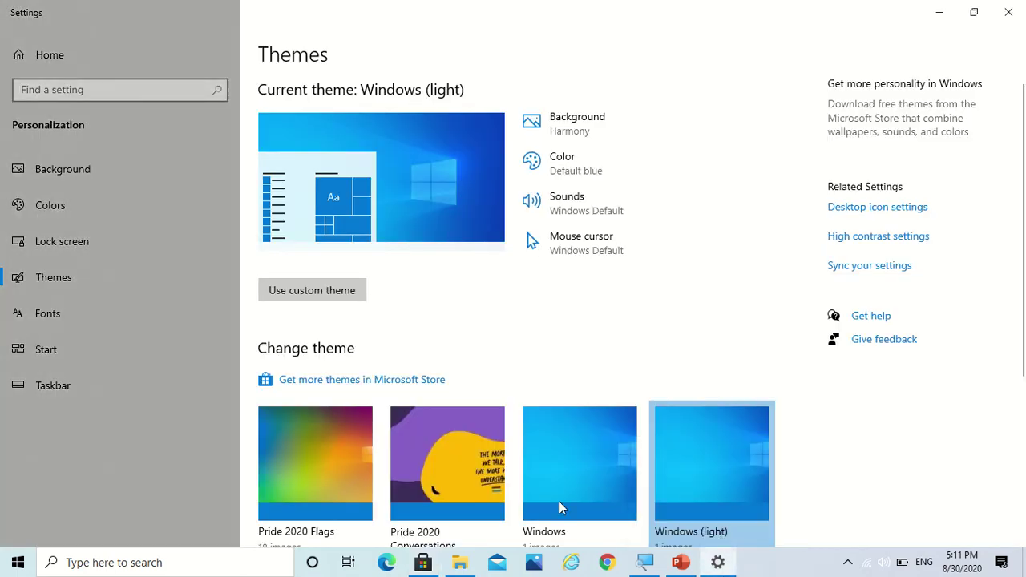
{"action": "scroll", "coordinate": [517, 401], "scroll_direction": "down", "scroll_amount": 3}
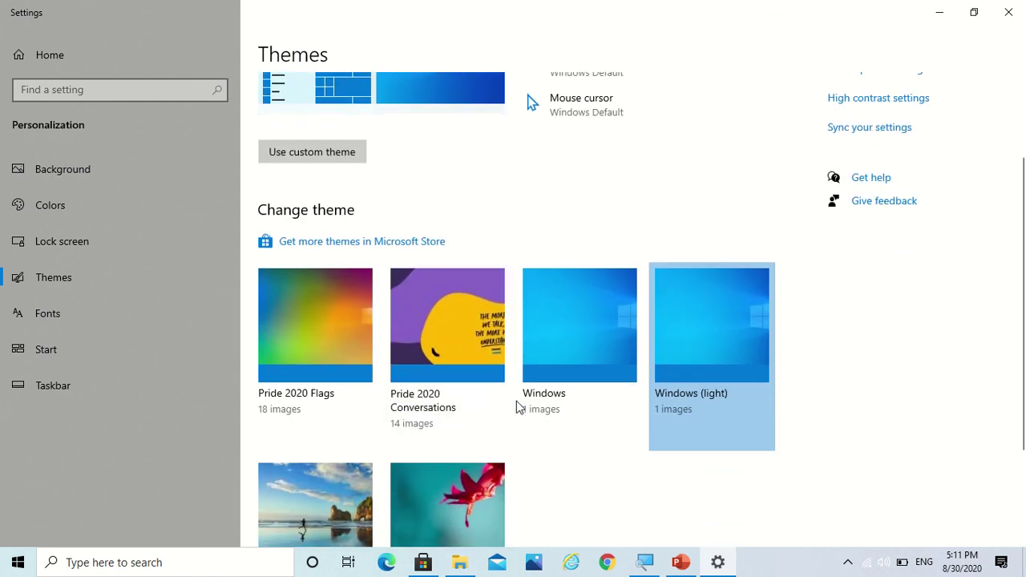
{"action": "left_click", "coordinate": [359, 361]}
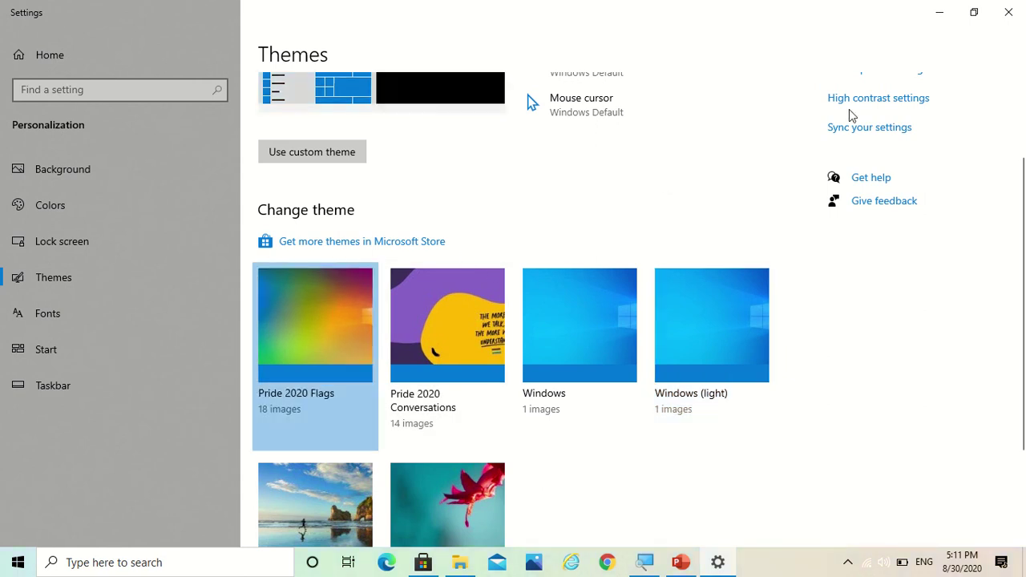
Minimize Settings and the Store, then open and dismiss the desktop's context menu.
{"action": "left_click", "coordinate": [939, 15]}
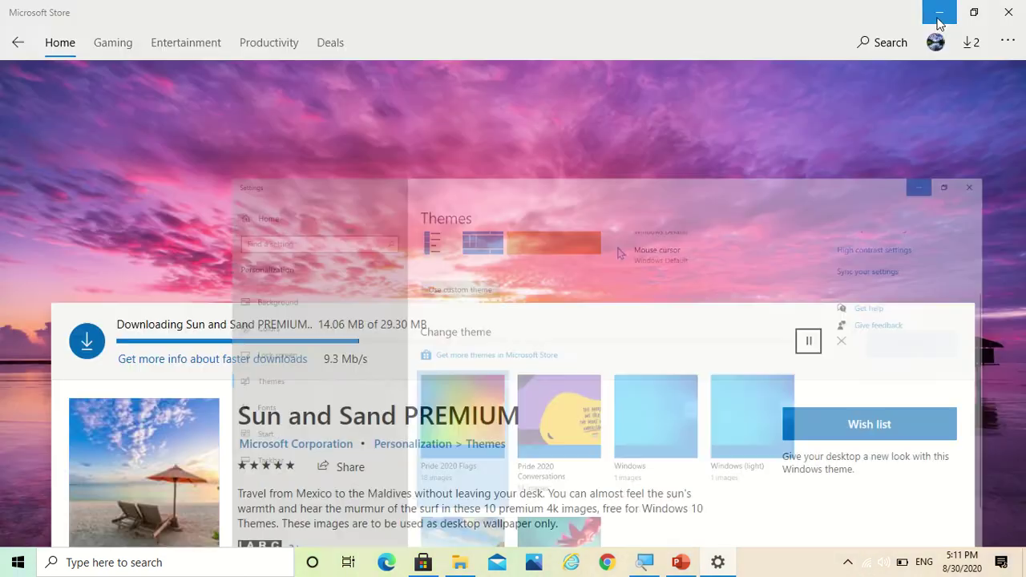
{"action": "left_click", "coordinate": [940, 17]}
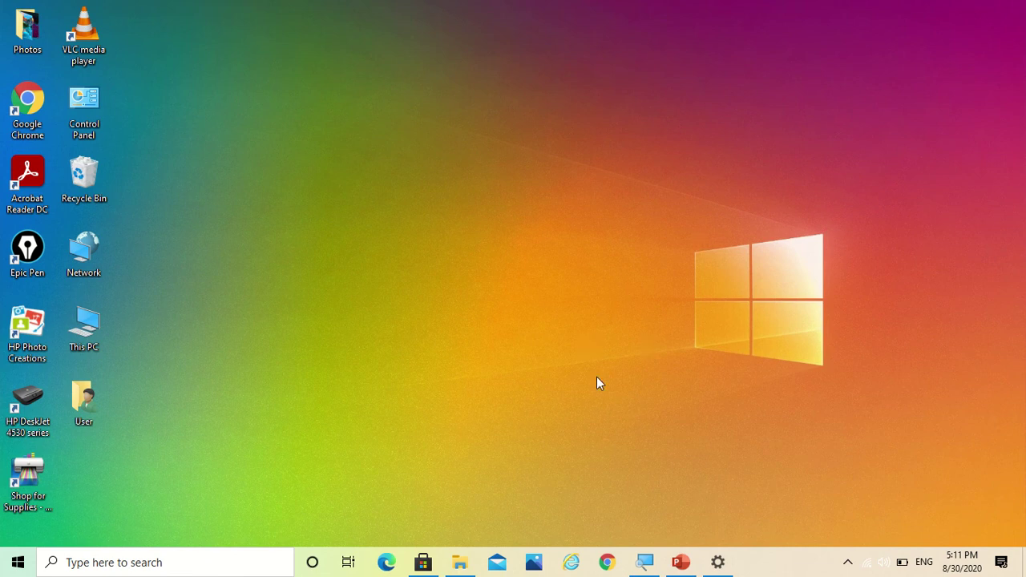
{"action": "right_click", "coordinate": [577, 191]}
{"action": "left_click", "coordinate": [470, 198]}
Re-select Pride 2020 Flags so it becomes the current 18-image slideshow theme.
{"action": "mouse_move", "coordinate": [724, 563]}
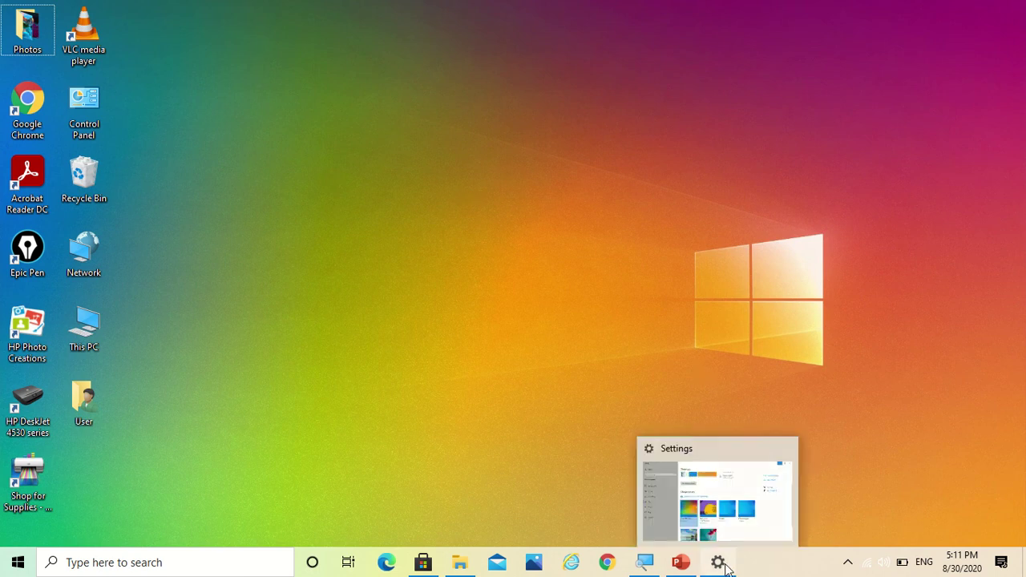
{"action": "mouse_move", "coordinate": [725, 528]}
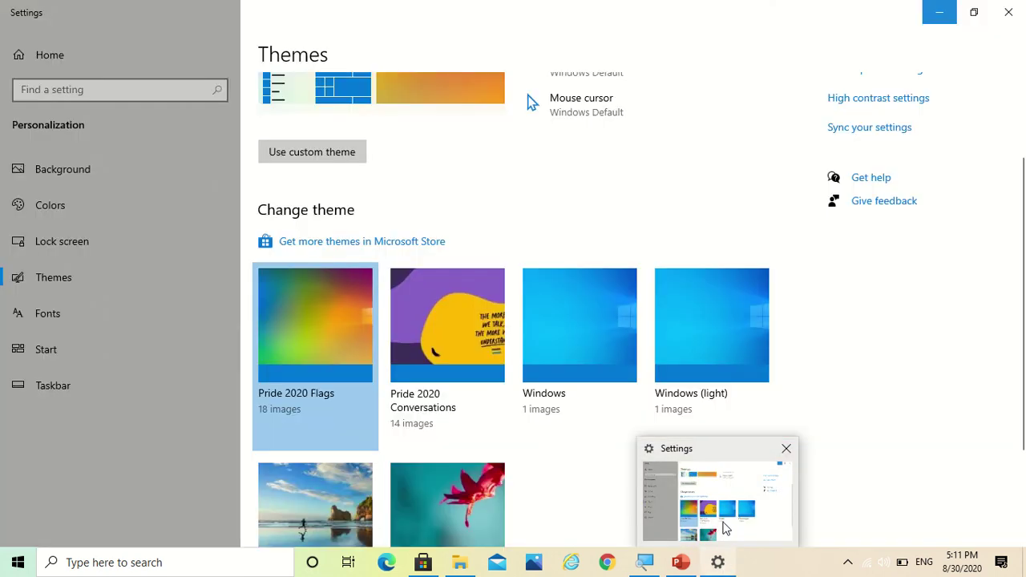
{"action": "left_click", "coordinate": [726, 528]}
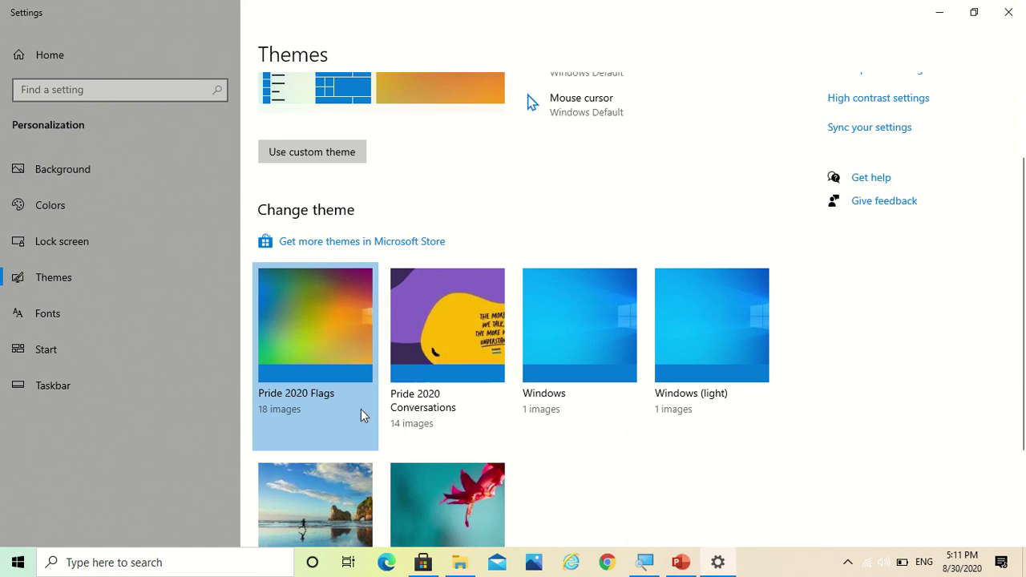
{"action": "left_click", "coordinate": [305, 402]}
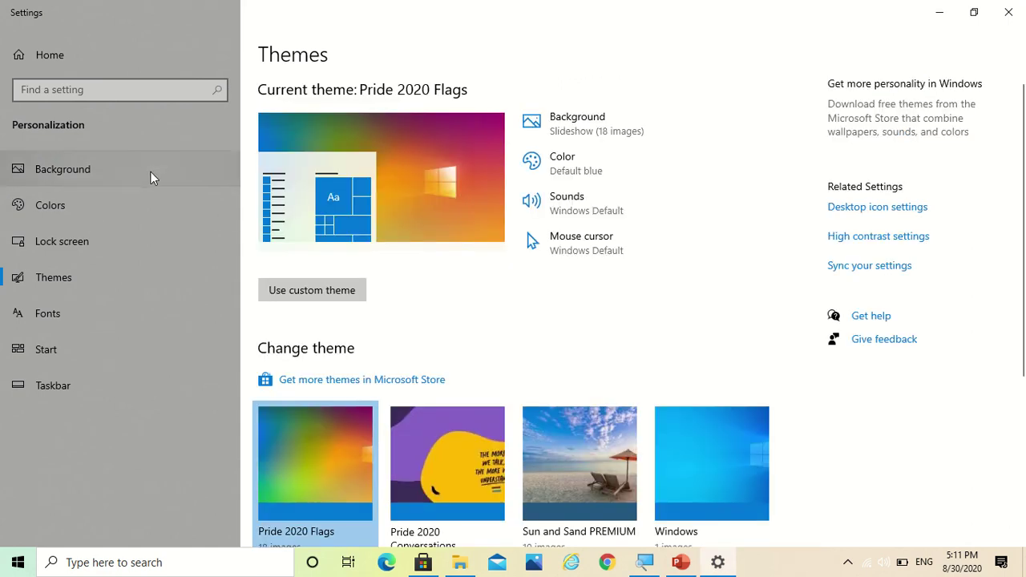
{"action": "left_click", "coordinate": [150, 170]}
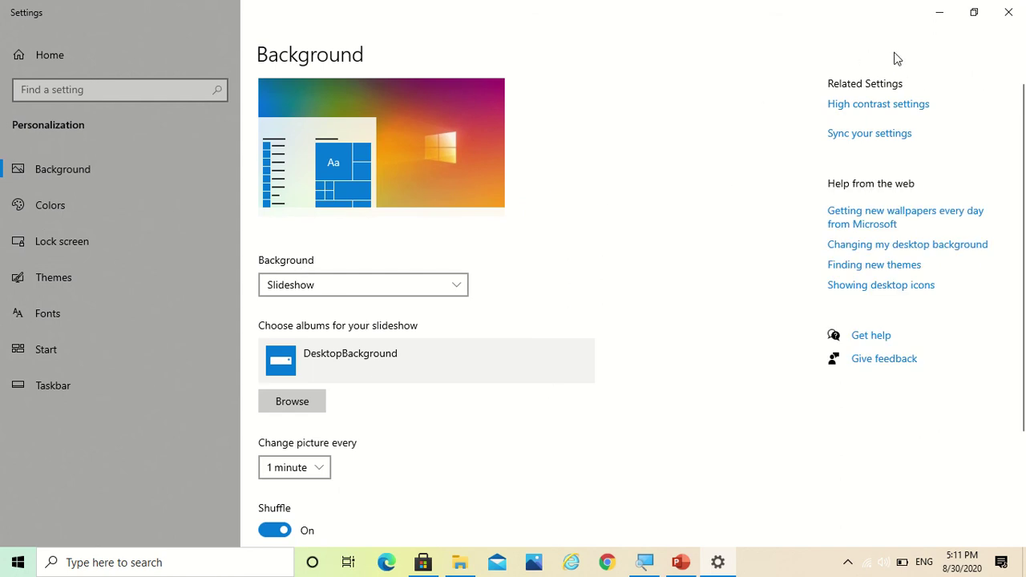
{"action": "left_click", "coordinate": [940, 15]}
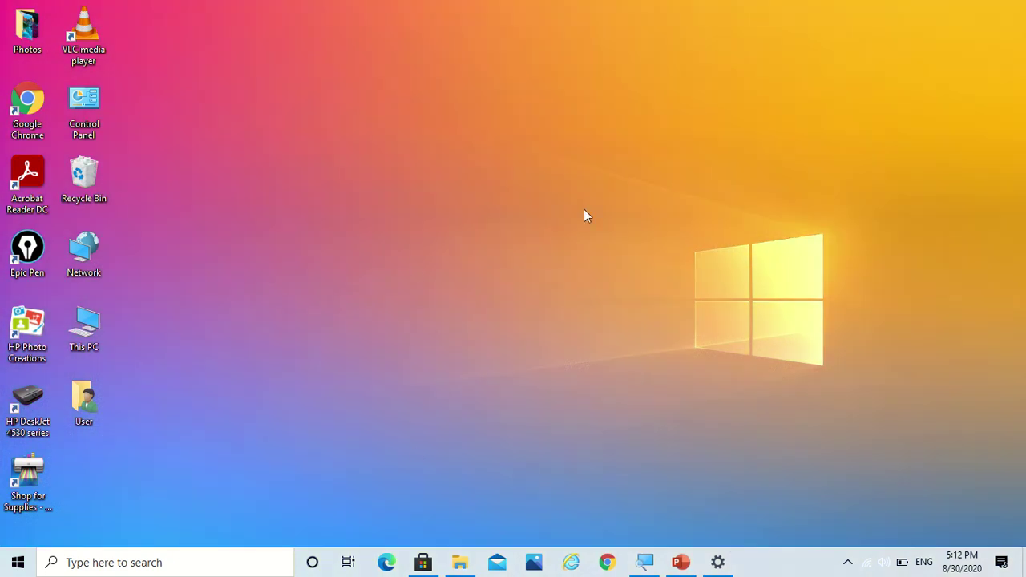
{"action": "mouse_move", "coordinate": [717, 562]}
{"action": "left_click", "coordinate": [710, 523]}
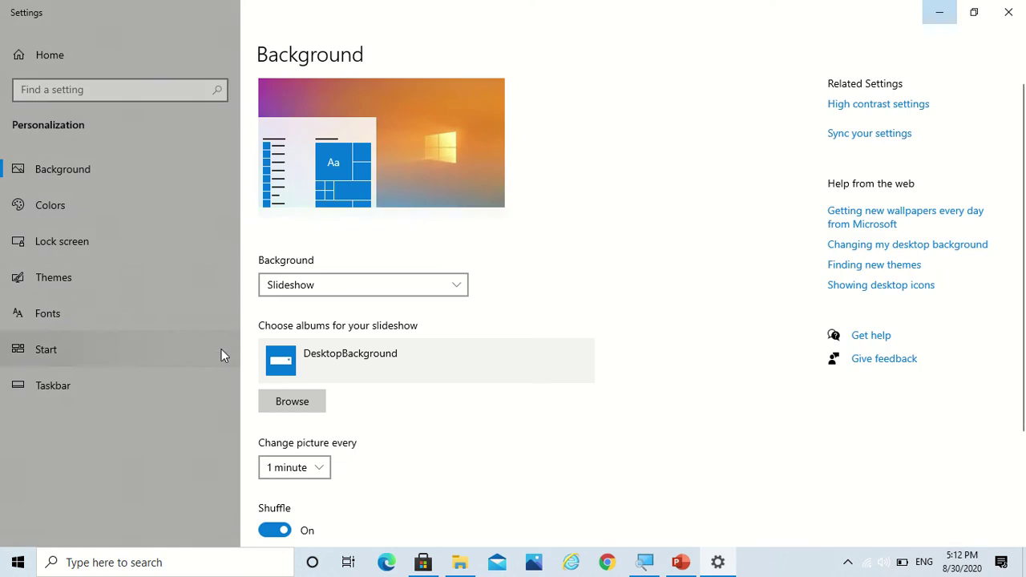
{"action": "left_click", "coordinate": [168, 288]}
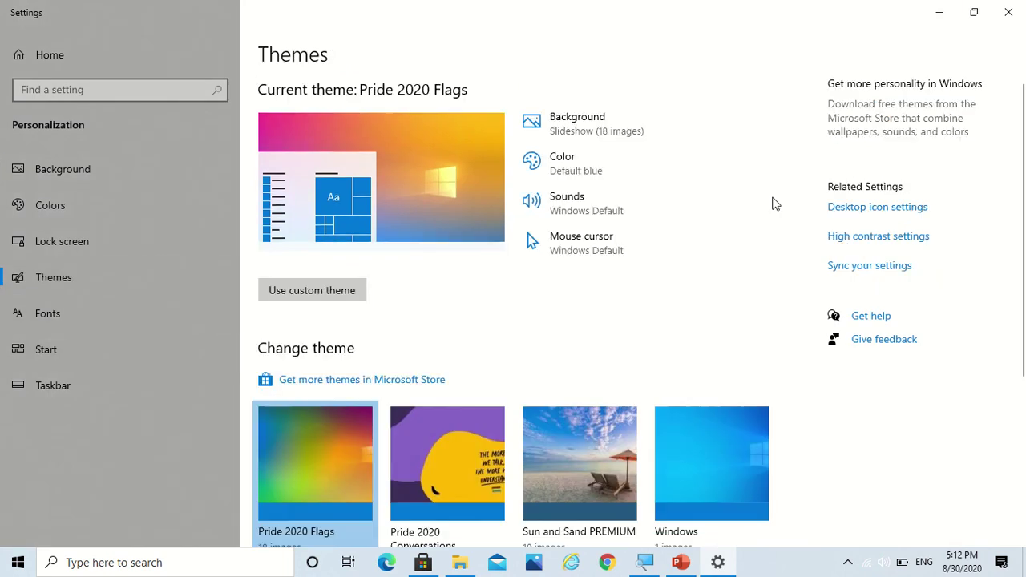
Uncheck the User's Files icon in Desktop icon settings, save, and check the desktop.
{"action": "left_click", "coordinate": [842, 209]}
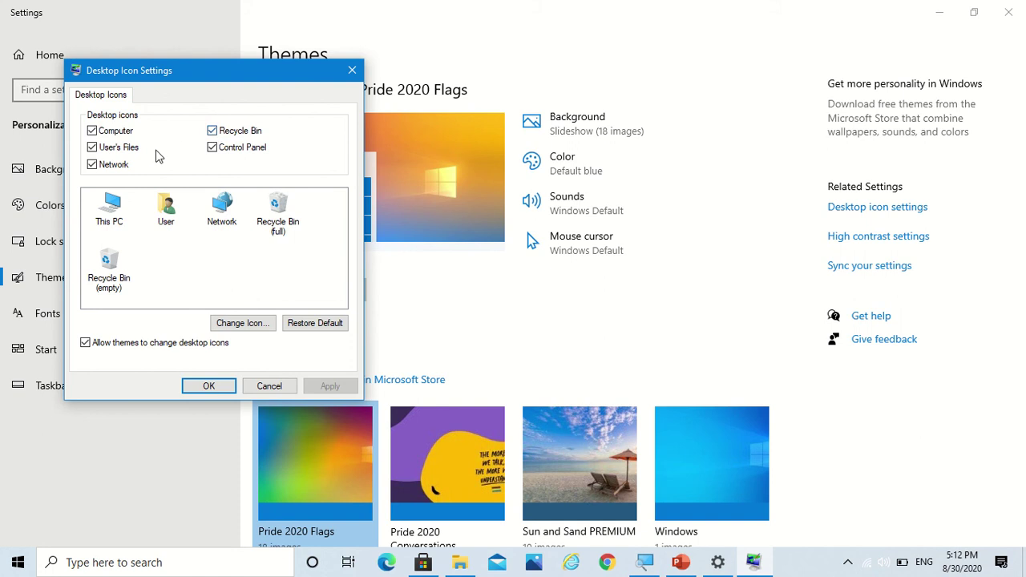
{"action": "left_click", "coordinate": [92, 148]}
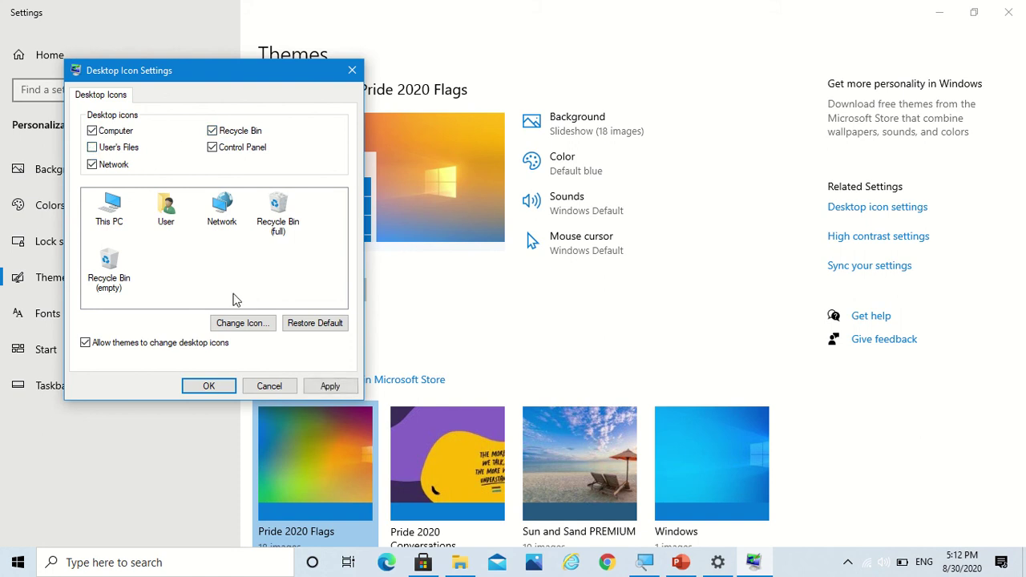
{"action": "left_click", "coordinate": [209, 386]}
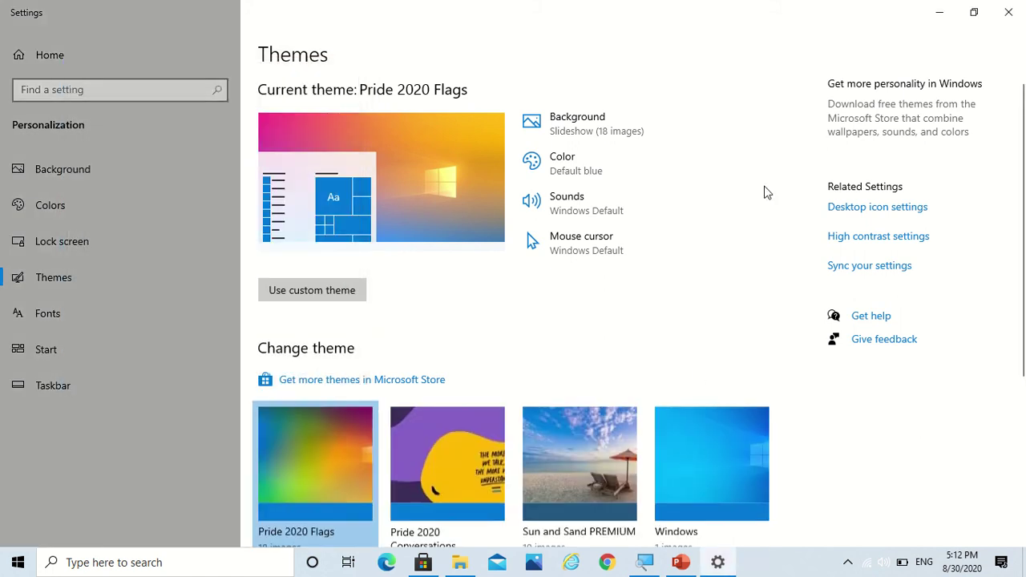
{"action": "left_click", "coordinate": [939, 14]}
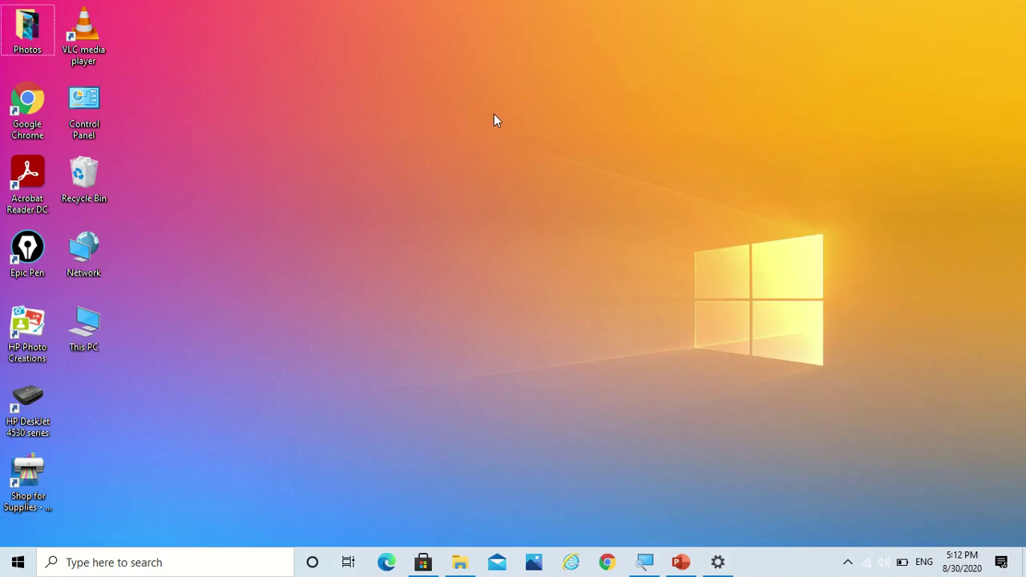
{"action": "right_click", "coordinate": [493, 115]}
Dismiss the desktop menu, restore Settings, and re-enable the User's Files desktop icon.
{"action": "mouse_move", "coordinate": [534, 126]}
{"action": "left_click", "coordinate": [661, 62]}
{"action": "mouse_move", "coordinate": [731, 554]}
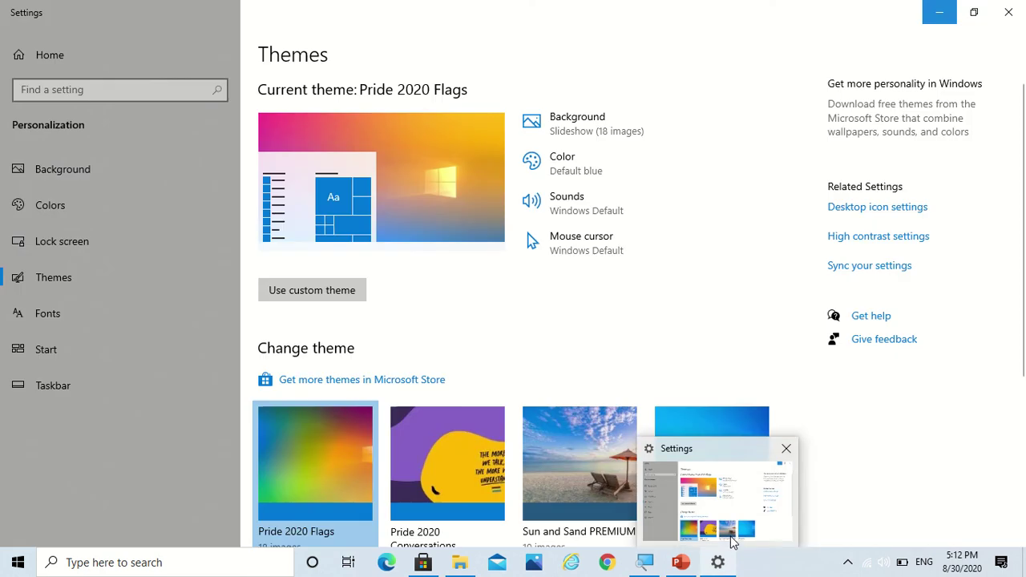
{"action": "left_click", "coordinate": [732, 543]}
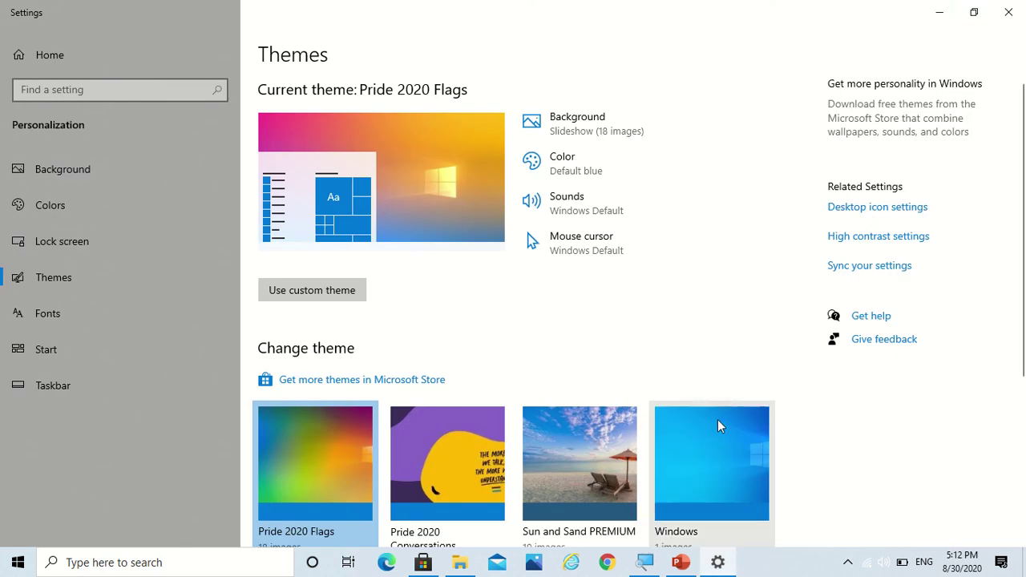
{"action": "left_click", "coordinate": [875, 209]}
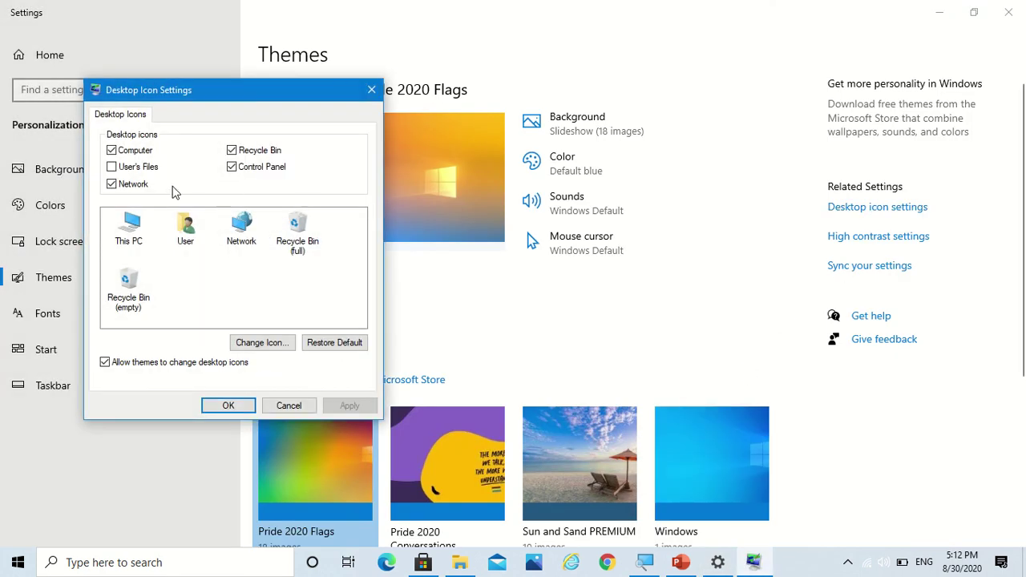
{"action": "left_click", "coordinate": [112, 167]}
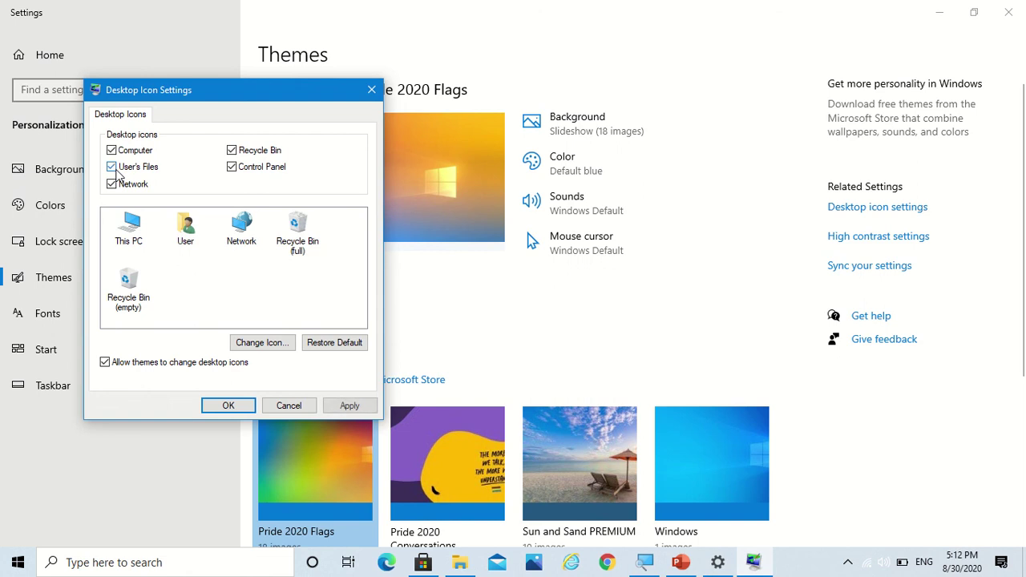
Give the User icon a new picture and save the desktop icon settings.
{"action": "left_click", "coordinate": [185, 230]}
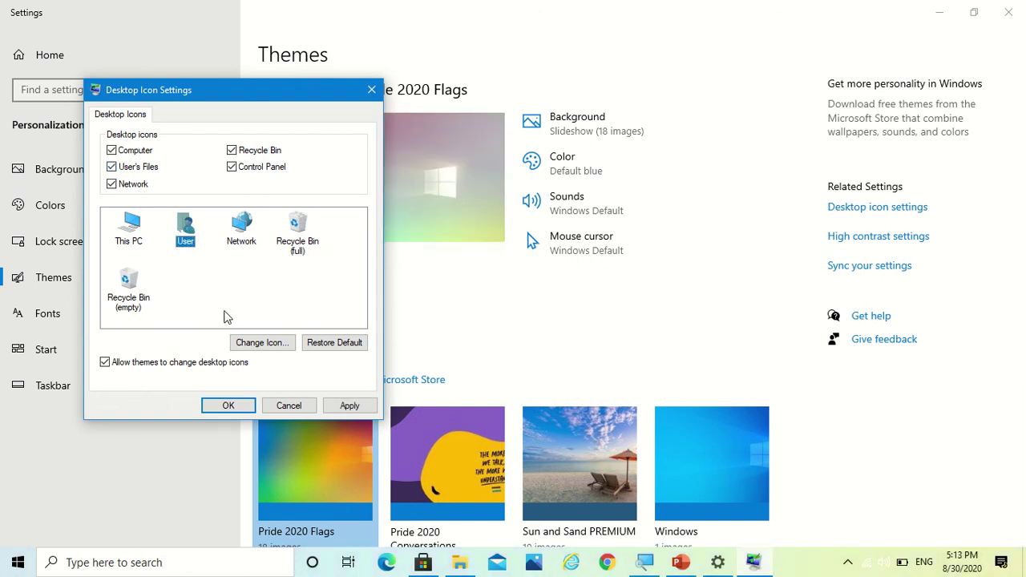
{"action": "left_click", "coordinate": [251, 343]}
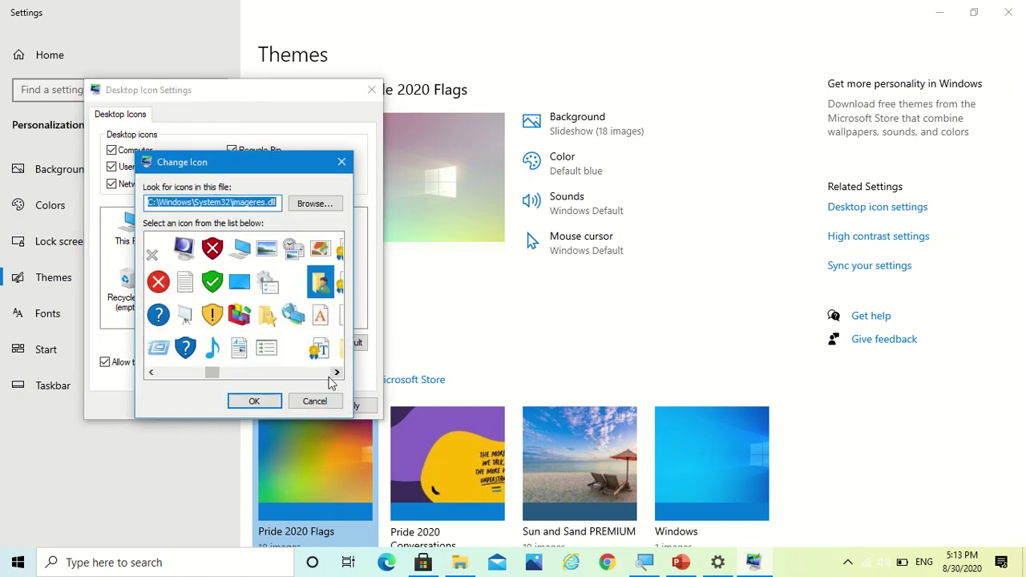
{"action": "left_click", "coordinate": [335, 374]}
{"action": "left_click", "coordinate": [335, 375]}
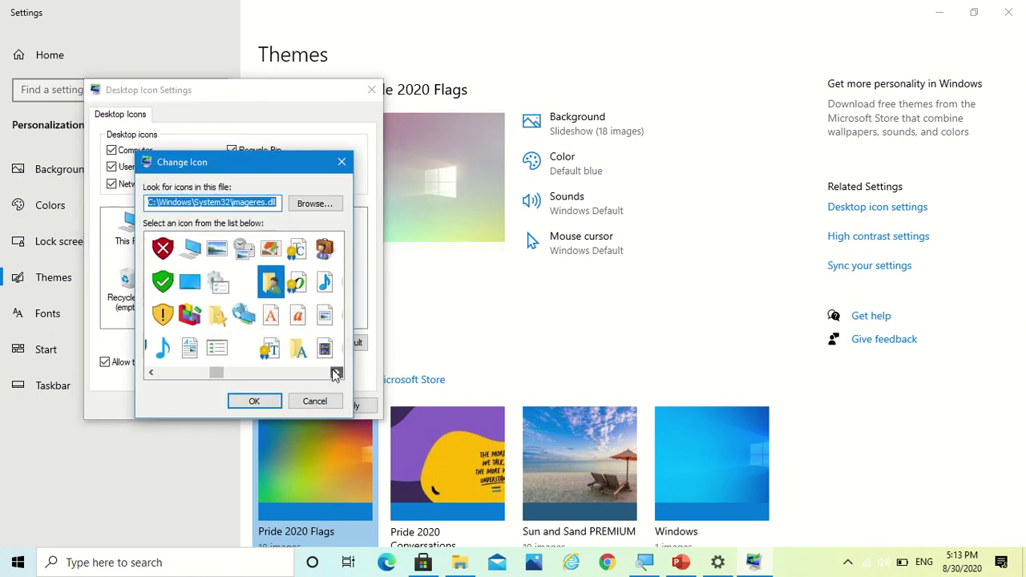
{"action": "left_click", "coordinate": [319, 251]}
{"action": "left_click", "coordinate": [249, 400]}
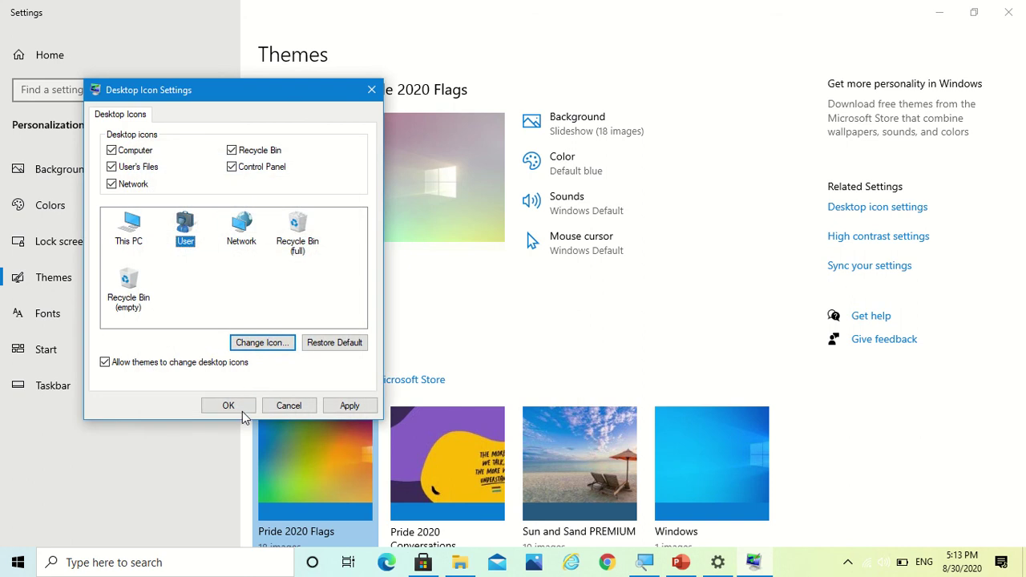
{"action": "left_click", "coordinate": [238, 410]}
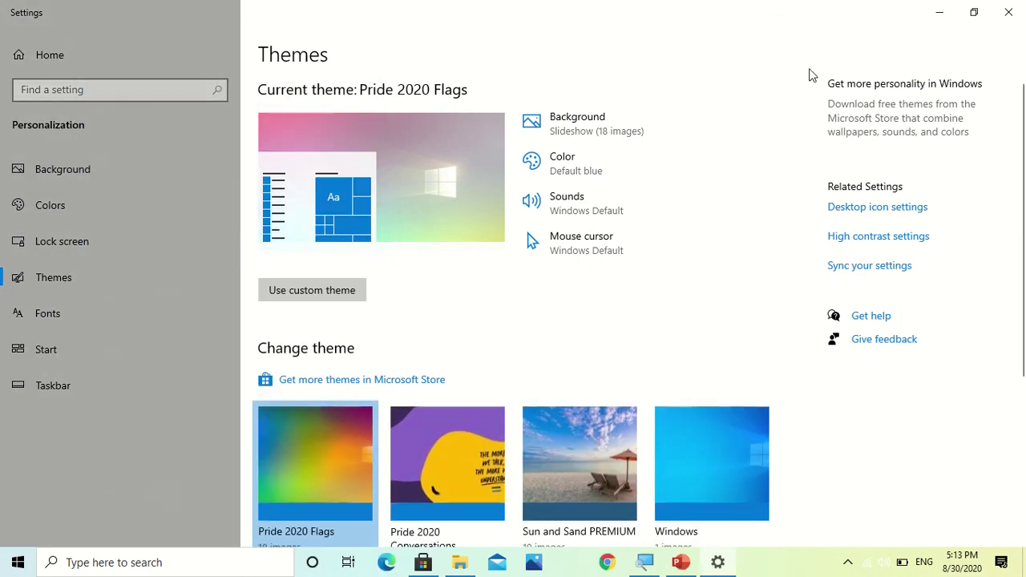
Review the User icon in Desktop icon settings, keep the changes, and view the desktop.
{"action": "left_click", "coordinate": [939, 12]}
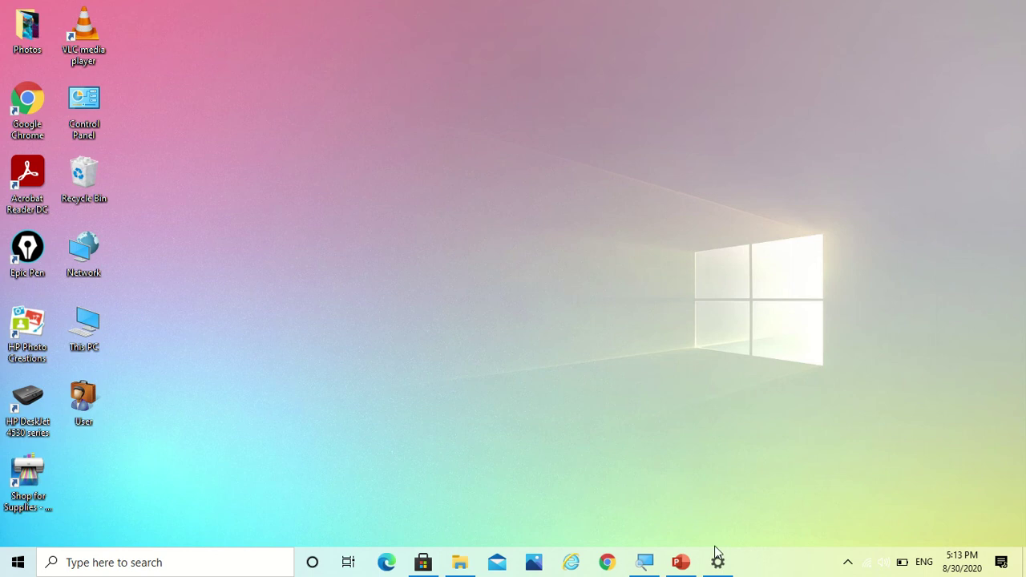
{"action": "left_click", "coordinate": [714, 505]}
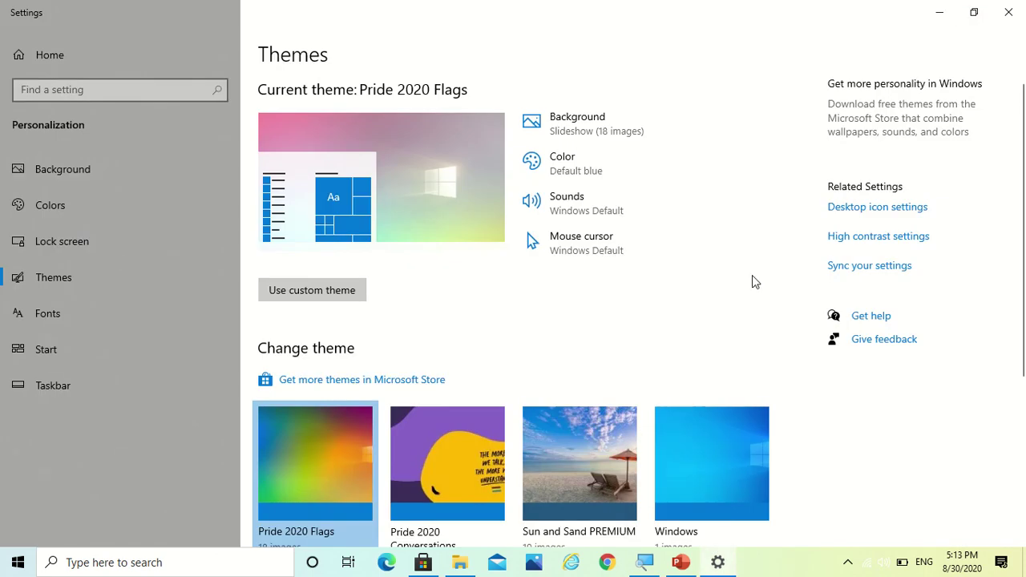
{"action": "left_click", "coordinate": [840, 210]}
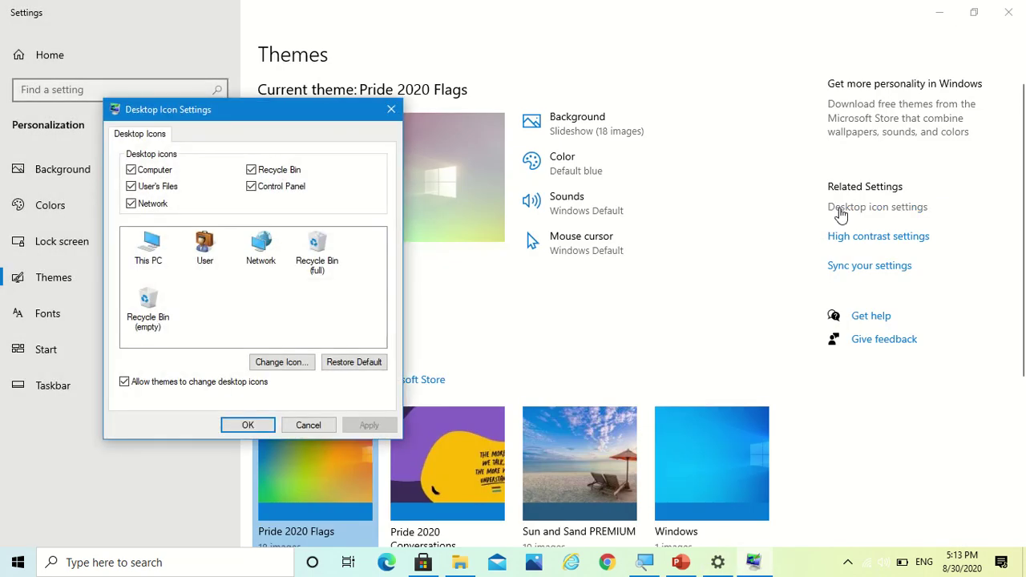
{"action": "left_click", "coordinate": [210, 250]}
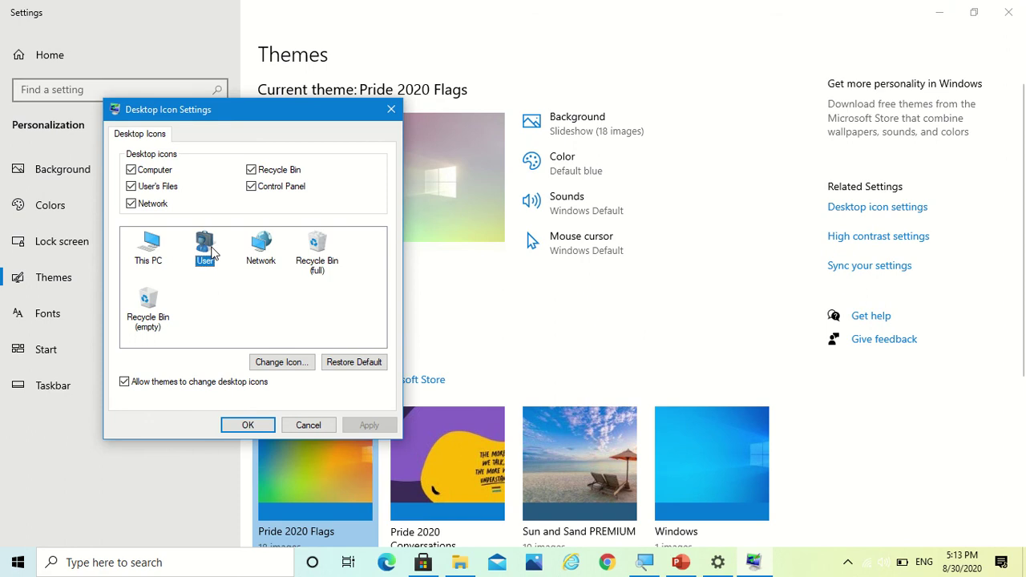
{"action": "left_click", "coordinate": [266, 426]}
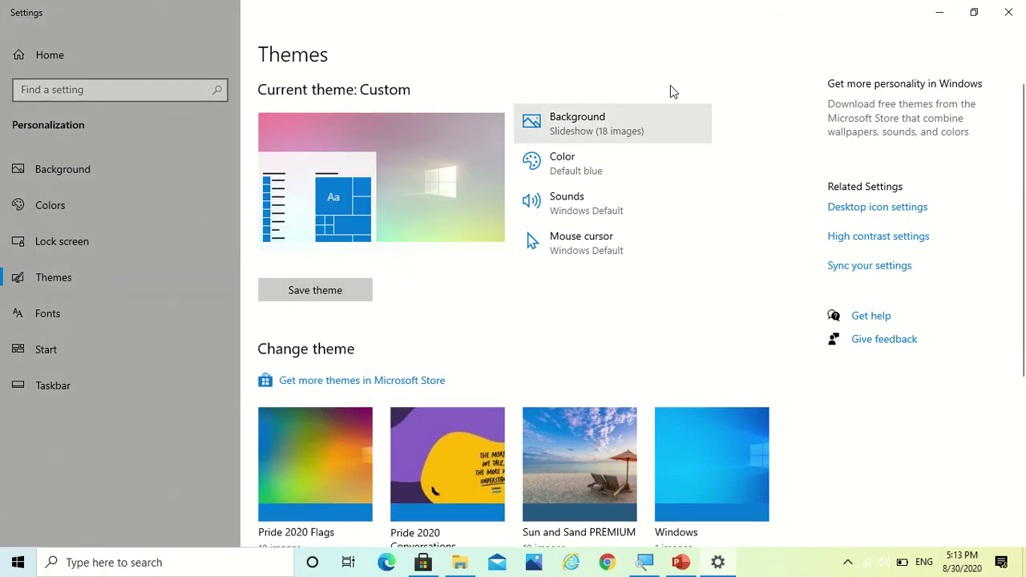
{"action": "left_click", "coordinate": [940, 12]}
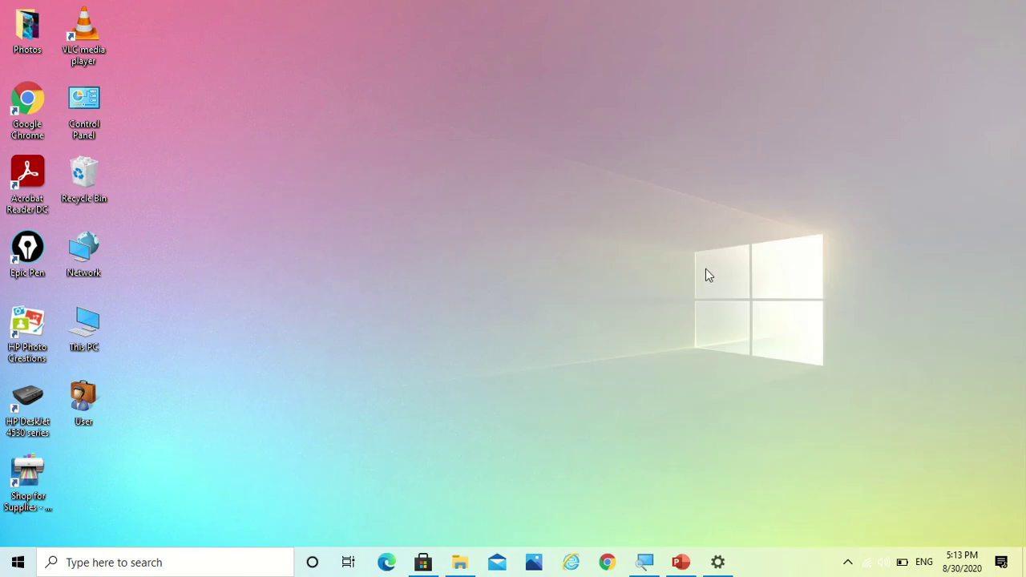